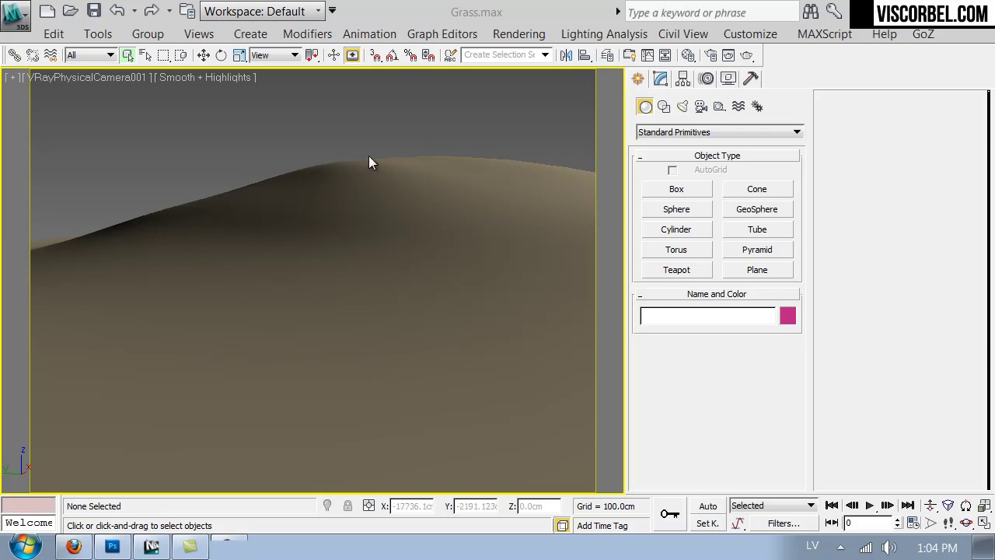
Open the Material Editor on the Ground material, then bring the CG Textures site forward in Firefox
click(688, 55)
drag(553, 25, 593, 34)
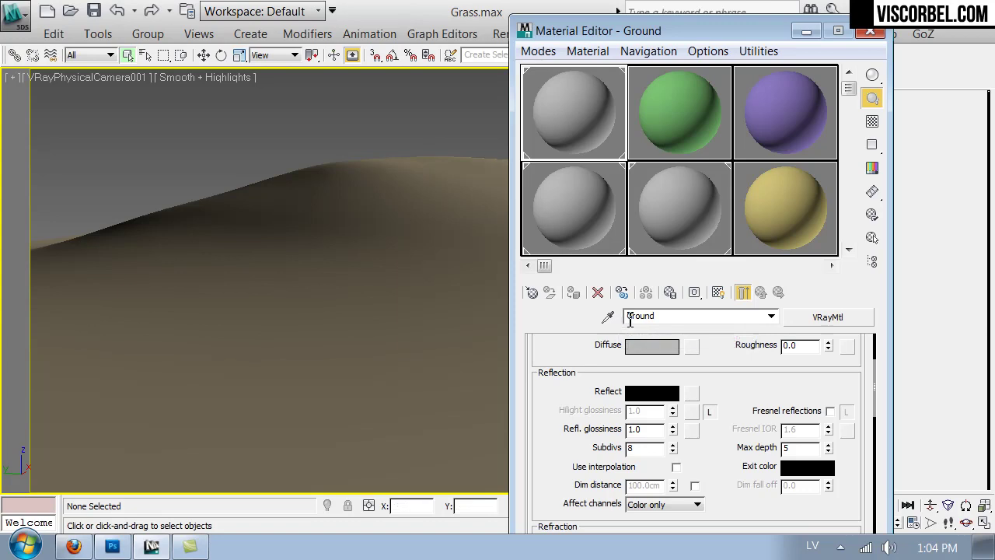
click(75, 546)
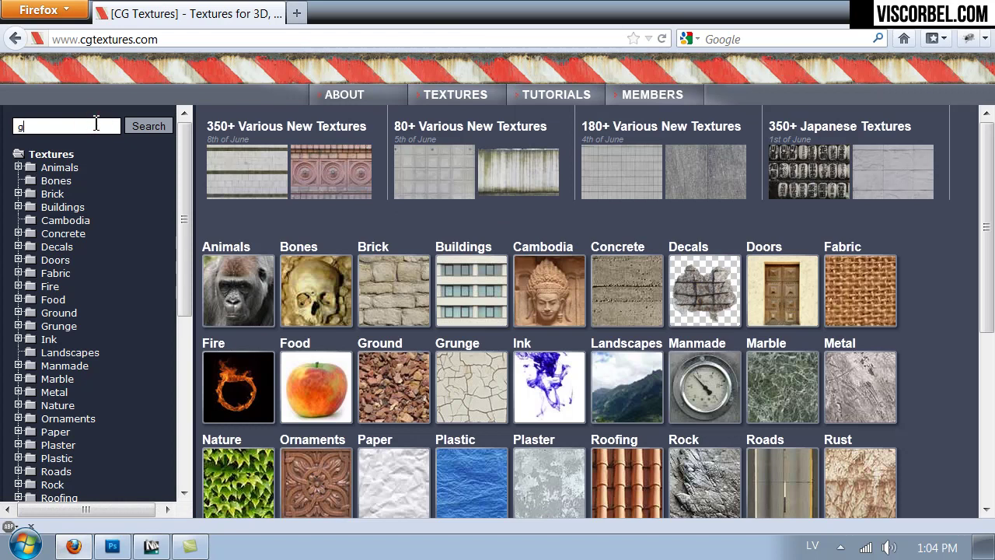
Search CG Textures for 'grass' and scroll through the results
click(96, 124)
text(grass)
key(Return)
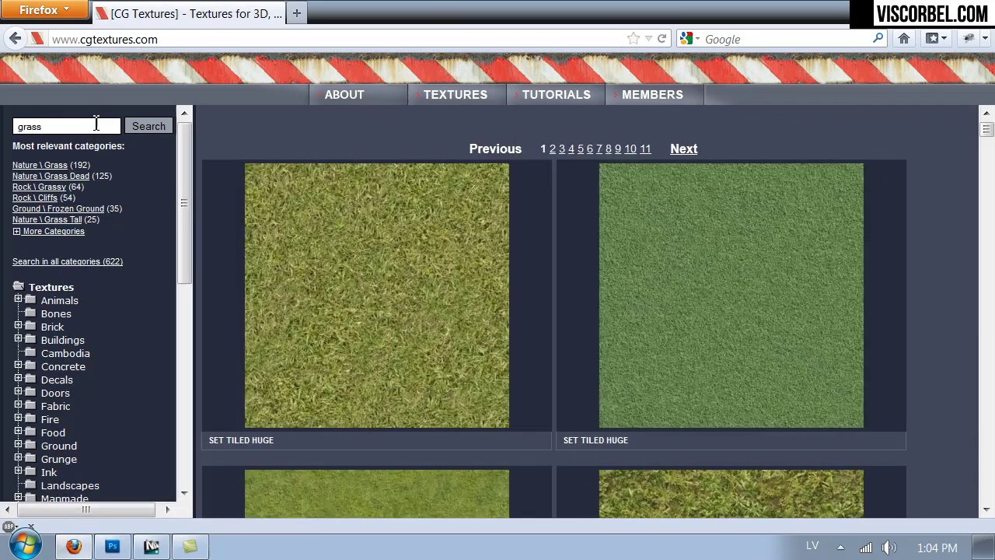
scroll(682, 216, down, 8)
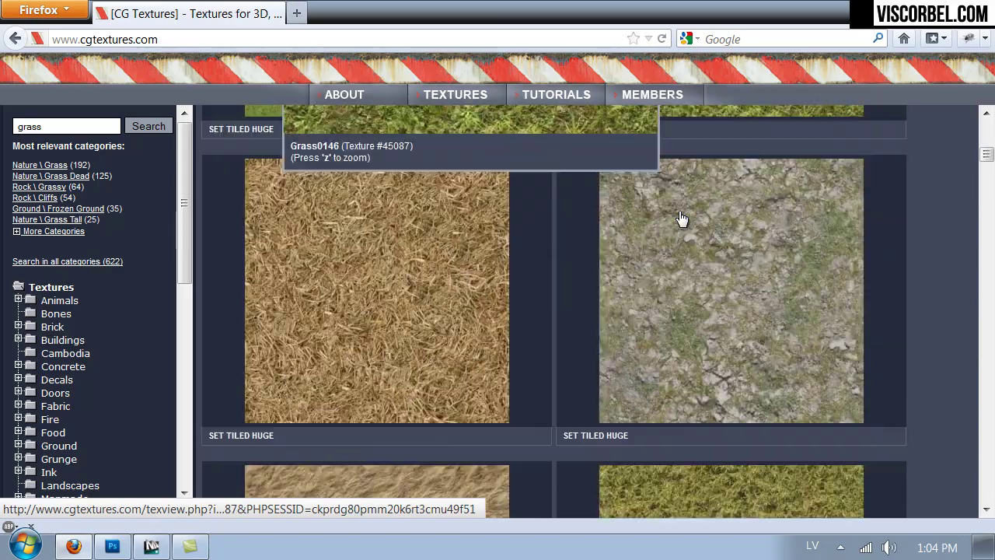
scroll(682, 219, down, 15)
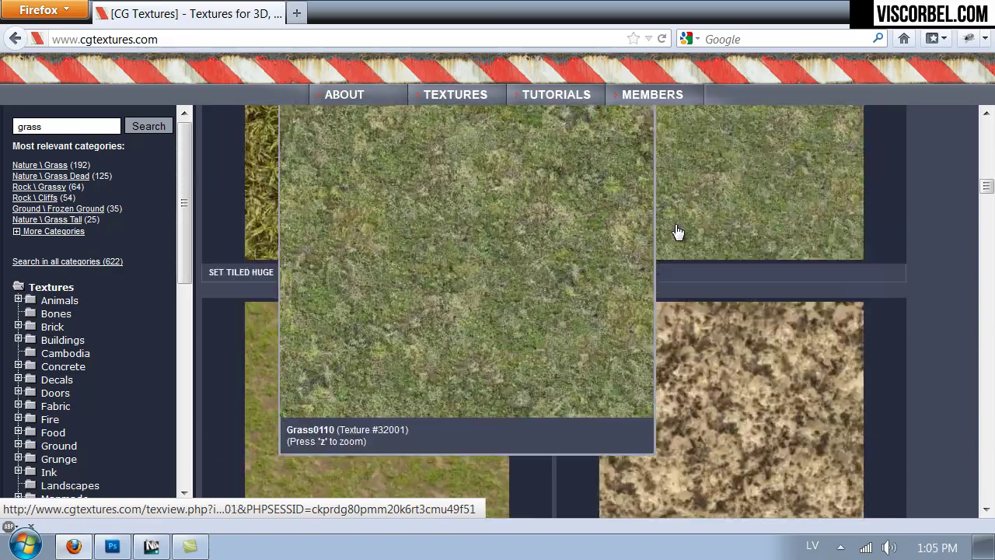
scroll(678, 232, down, 10)
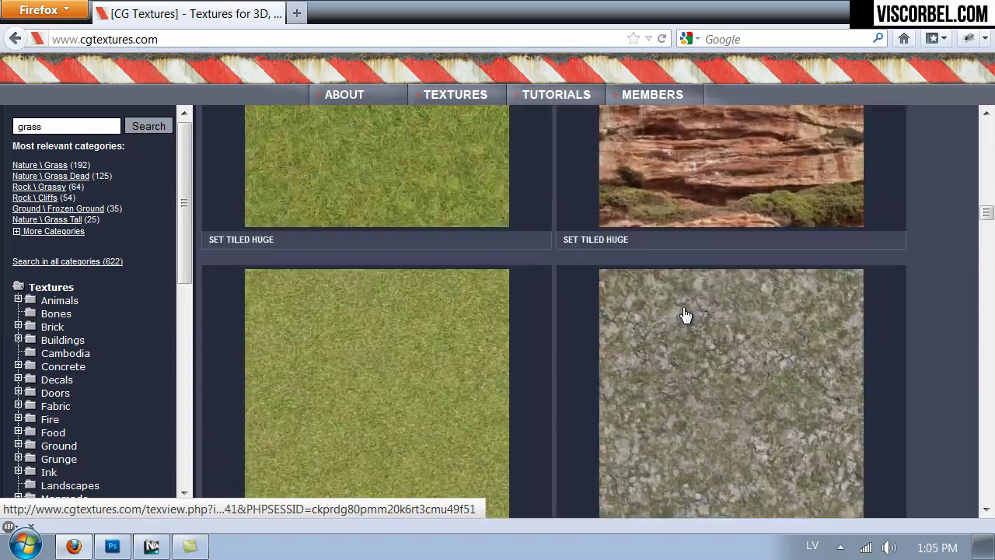
scroll(685, 320, down, 10)
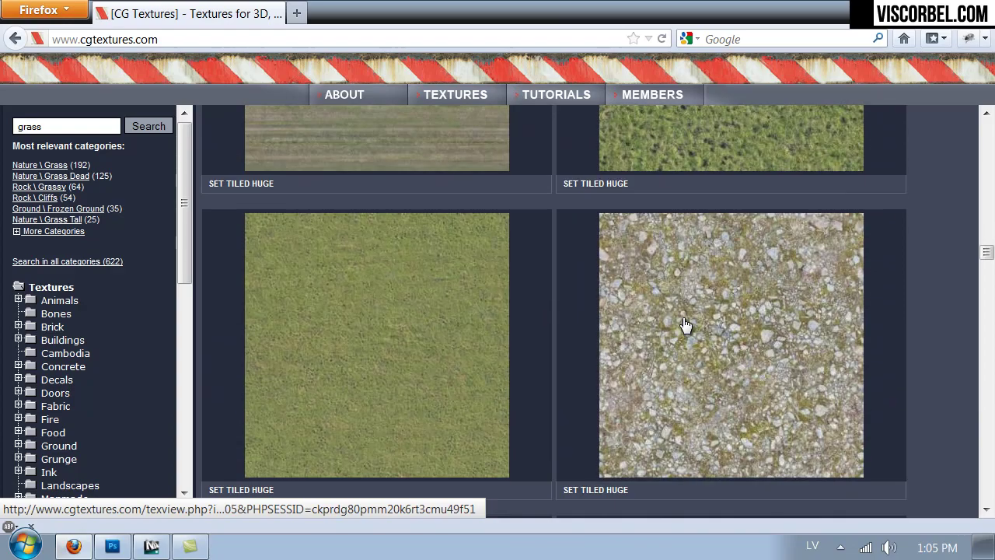
scroll(684, 325, down, 10)
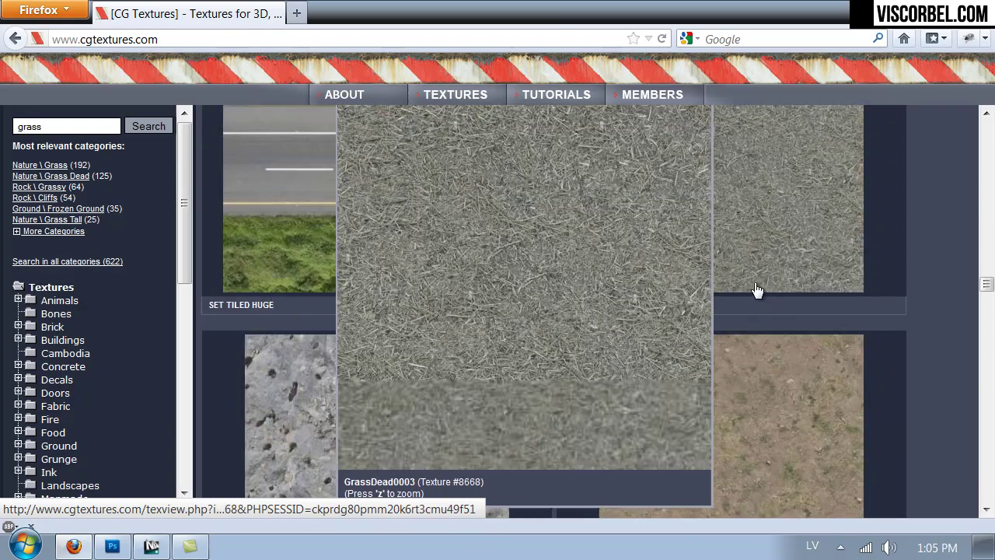
scroll(917, 170, down, 10)
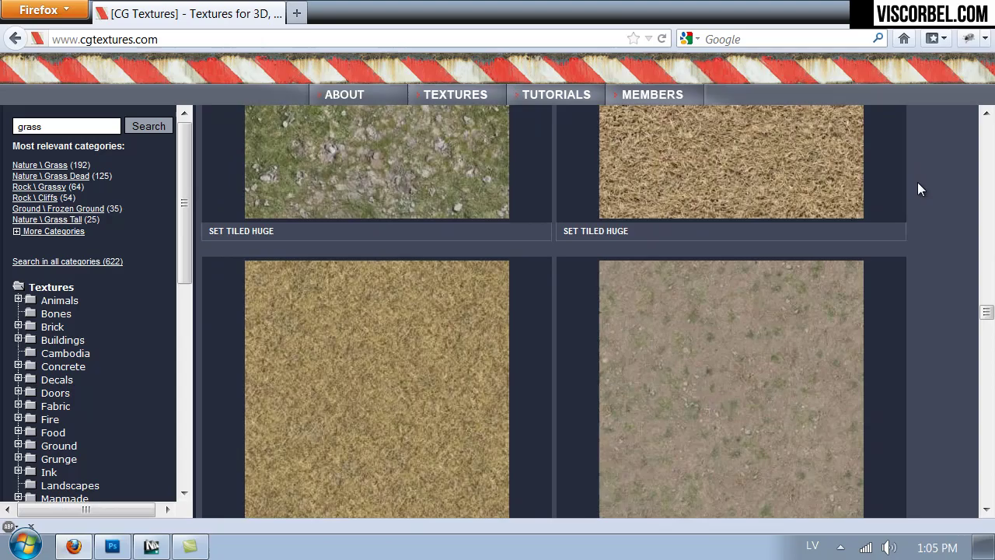
scroll(917, 199, down, 10)
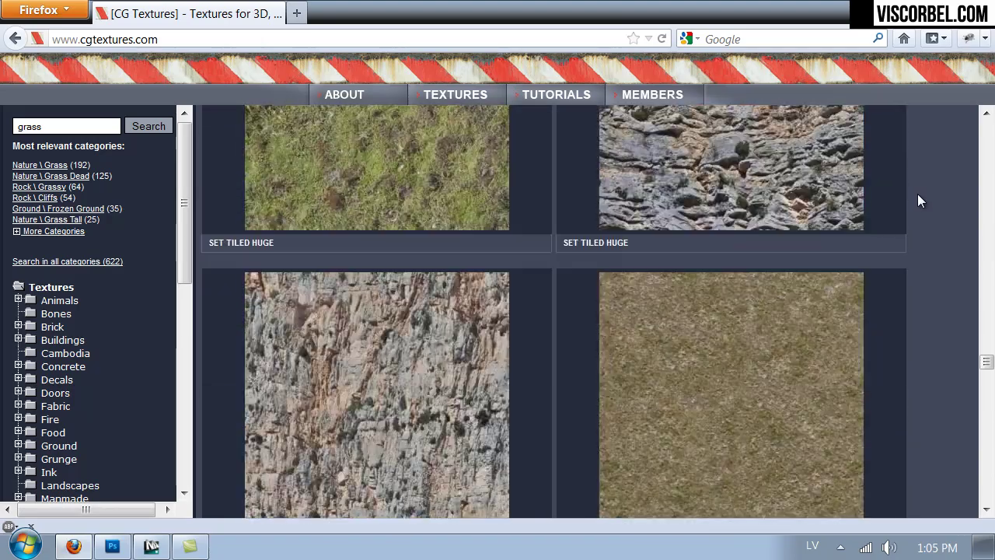
scroll(917, 198, down, 10)
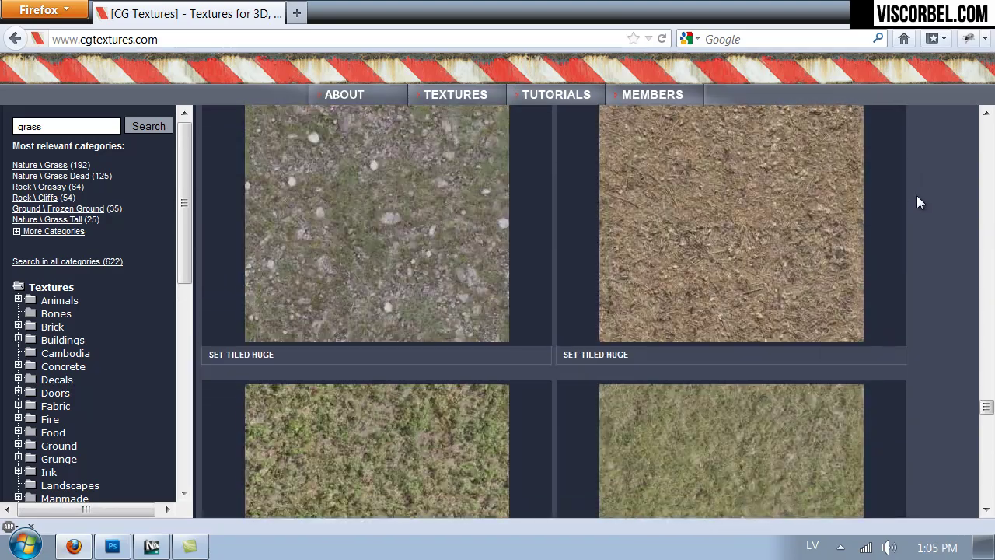
scroll(917, 204, up, 2)
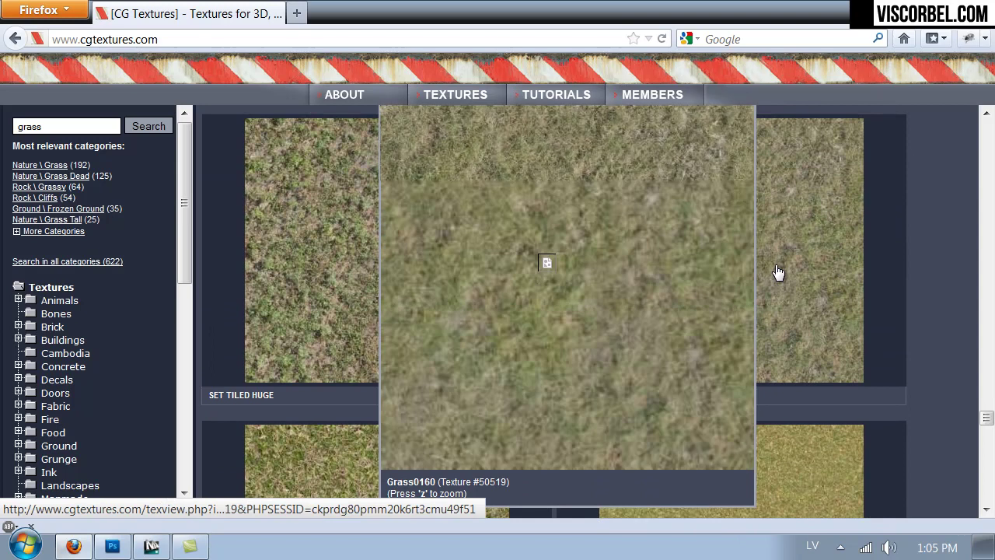
Open the Grass0160 and Grass0169 texture pages in new tabs
middle_click(778, 272)
scroll(924, 257, down, 10)
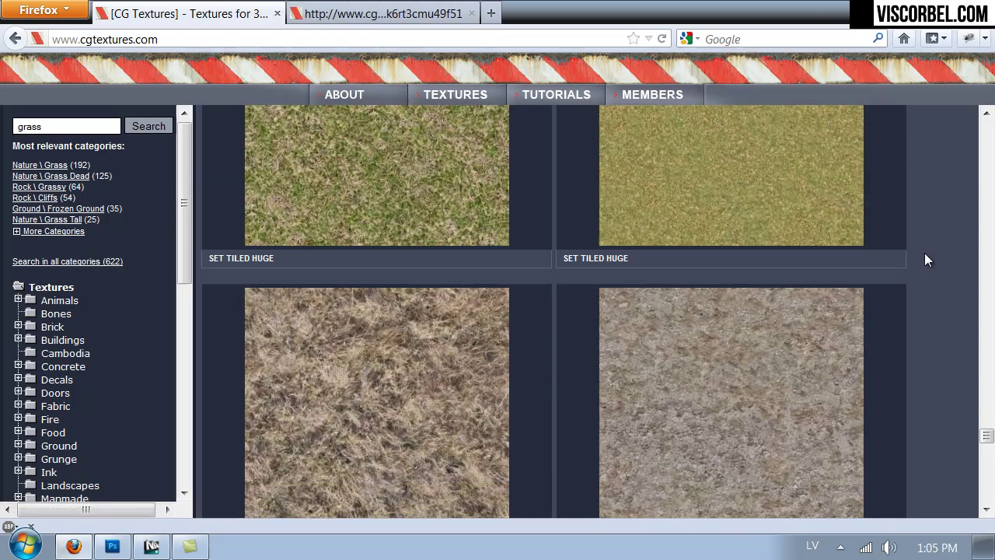
scroll(924, 260, down, 5)
mouse_move(768, 265)
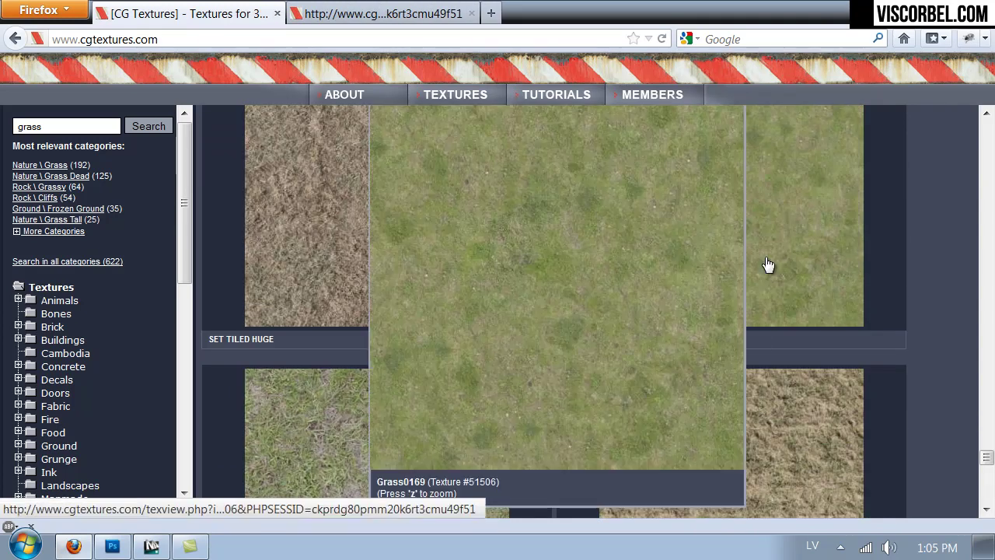
middle_click(768, 265)
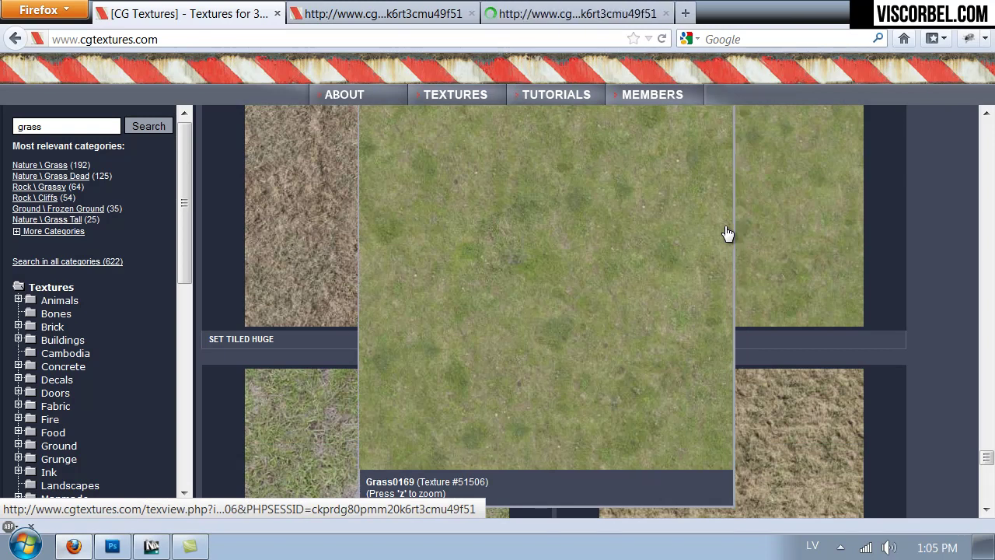
Download the large 3426x3426 Grass0160 image and open it in Adobe Photoshop CS5.1
key(ctrl+Tab)
scroll(413, 305, down, 4)
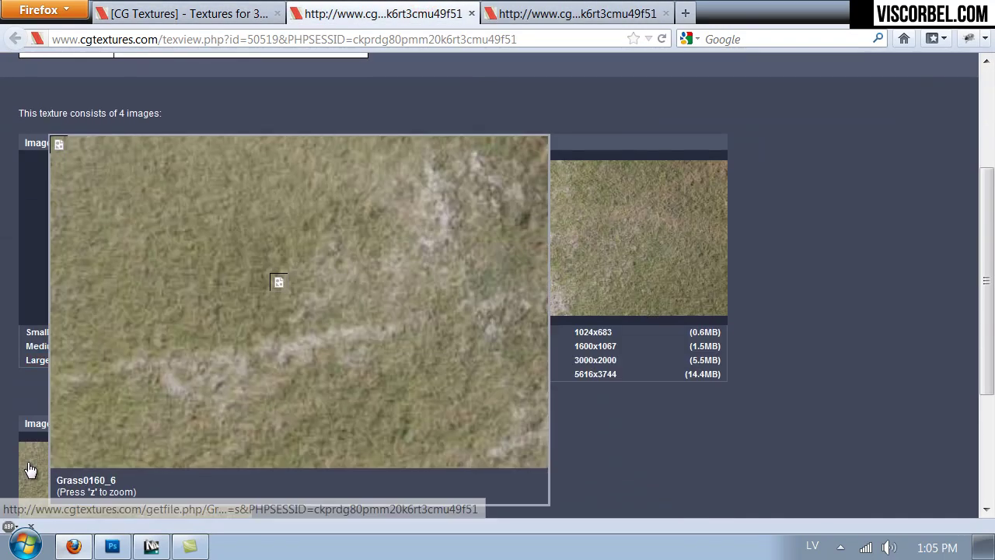
click(130, 367)
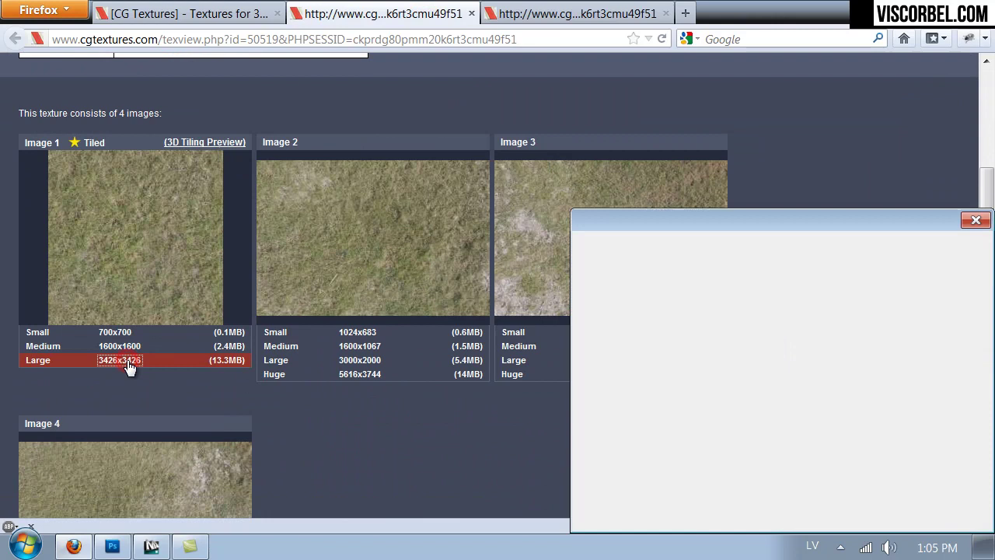
click(622, 371)
click(734, 370)
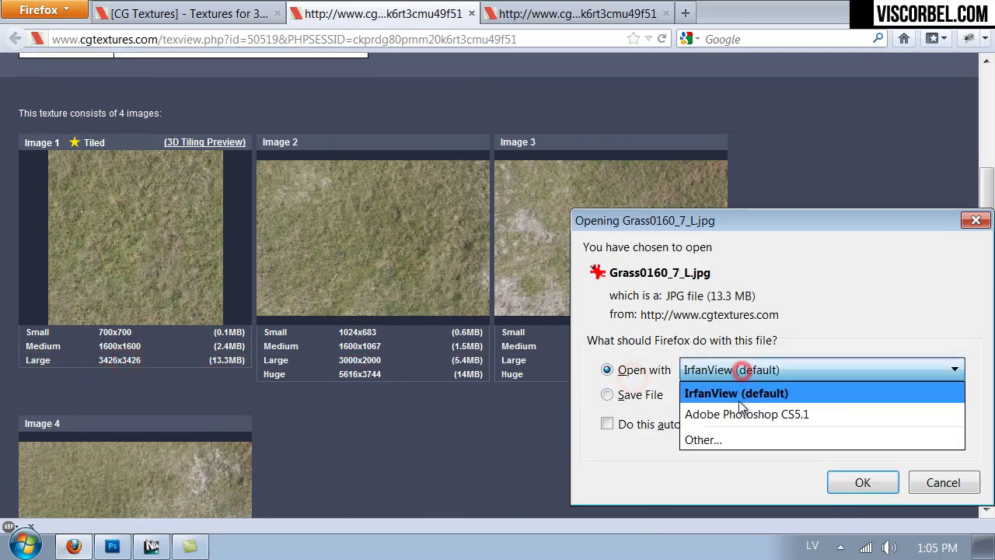
click(742, 413)
click(869, 484)
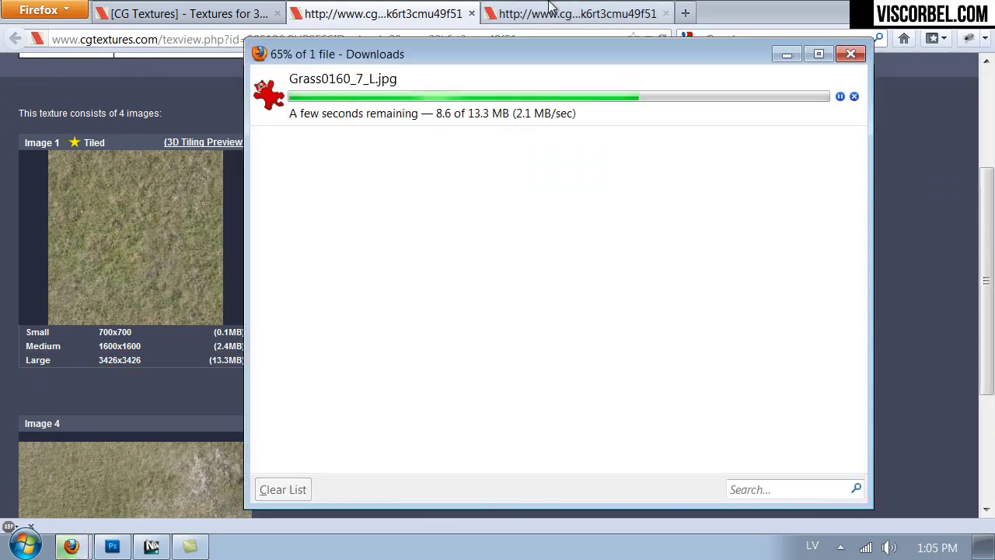
Download the large 3700x3700 Grass0169 image and open it in Photoshop as well
click(493, 12)
mouse_move(202, 410)
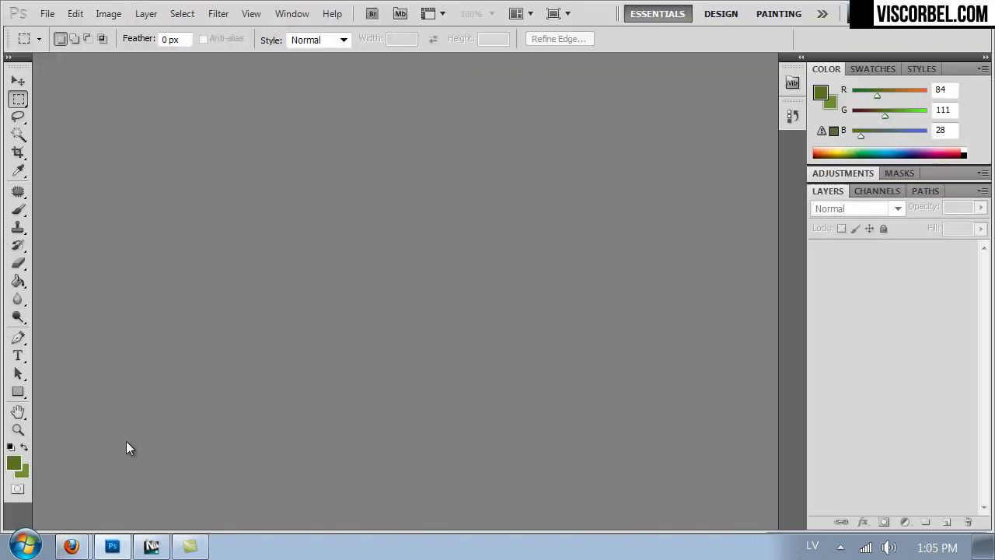
click(71, 547)
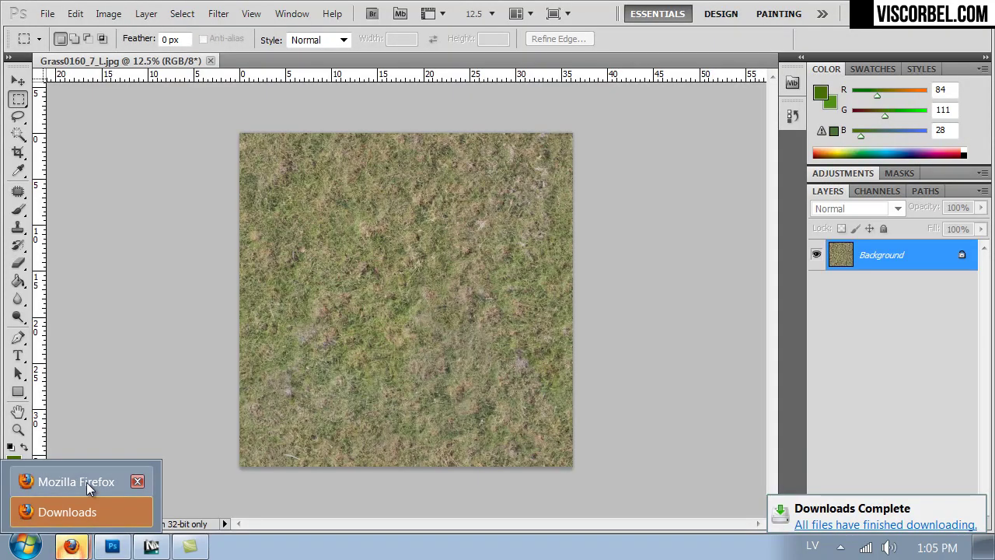
click(86, 482)
click(118, 451)
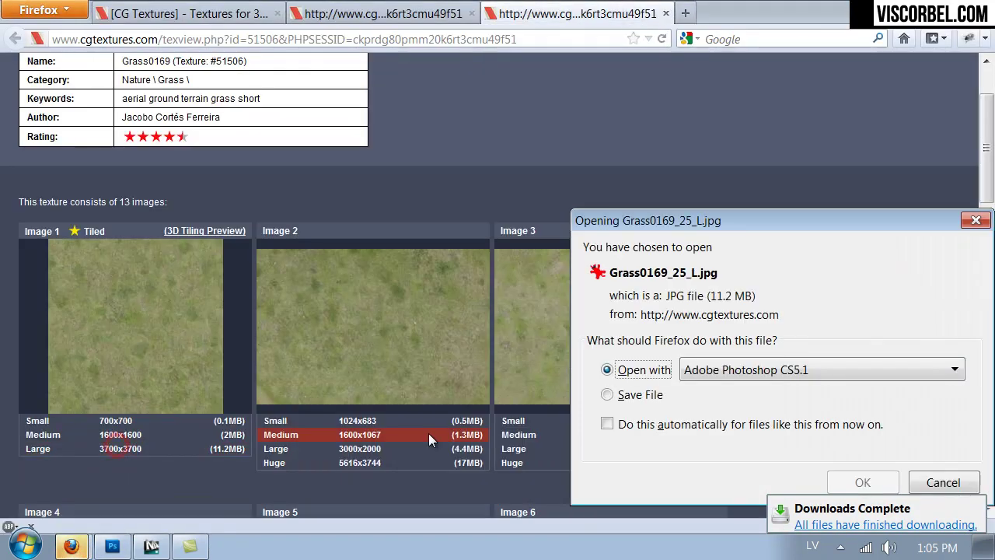
click(860, 477)
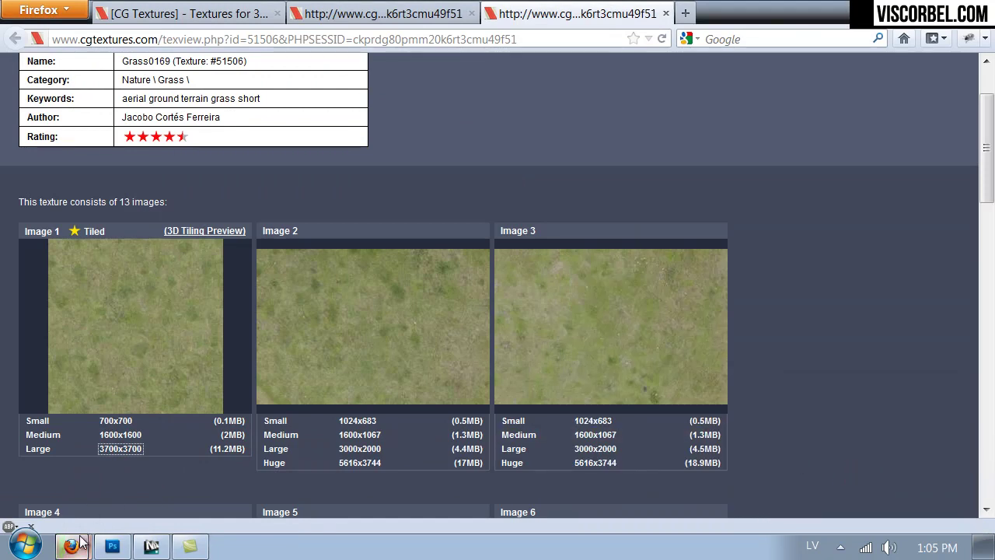
Copy the whole Grass0160 image and paste it into Grass0169 as a new layer
mouse_move(195, 337)
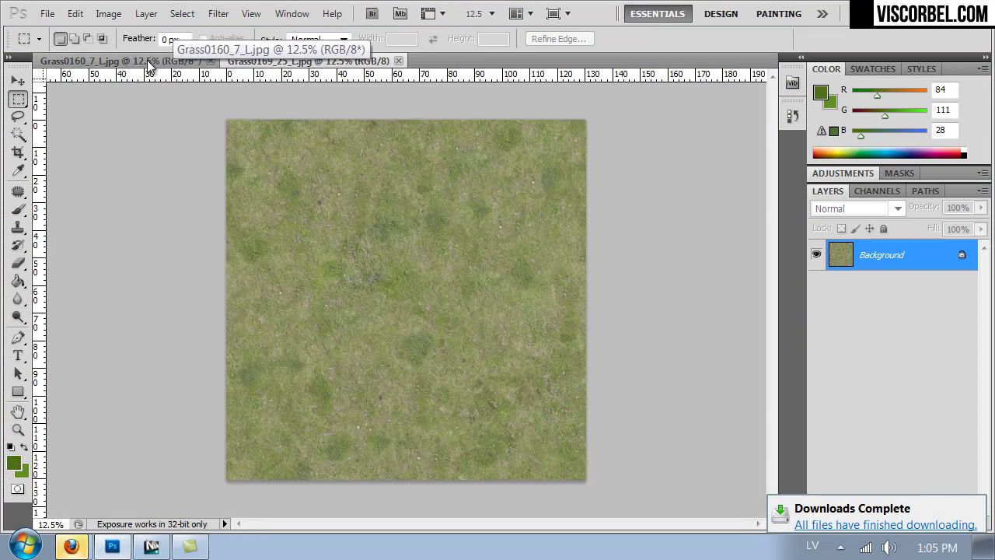
click(104, 63)
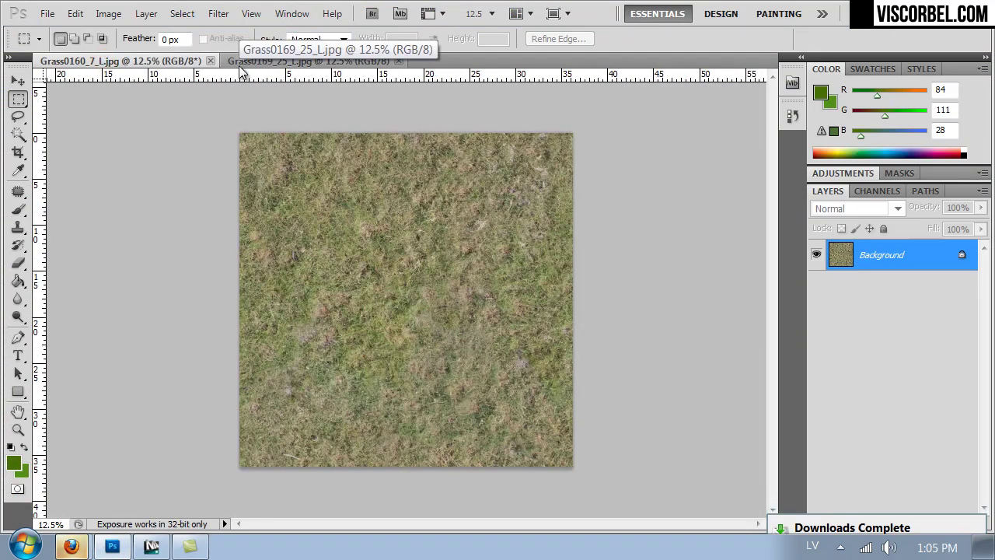
key(ctrl+a)
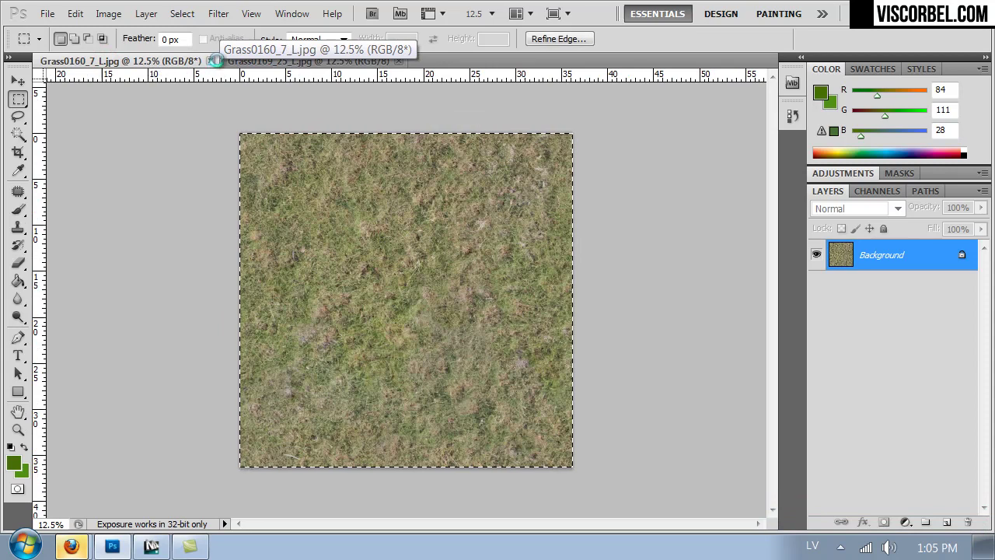
click(241, 62)
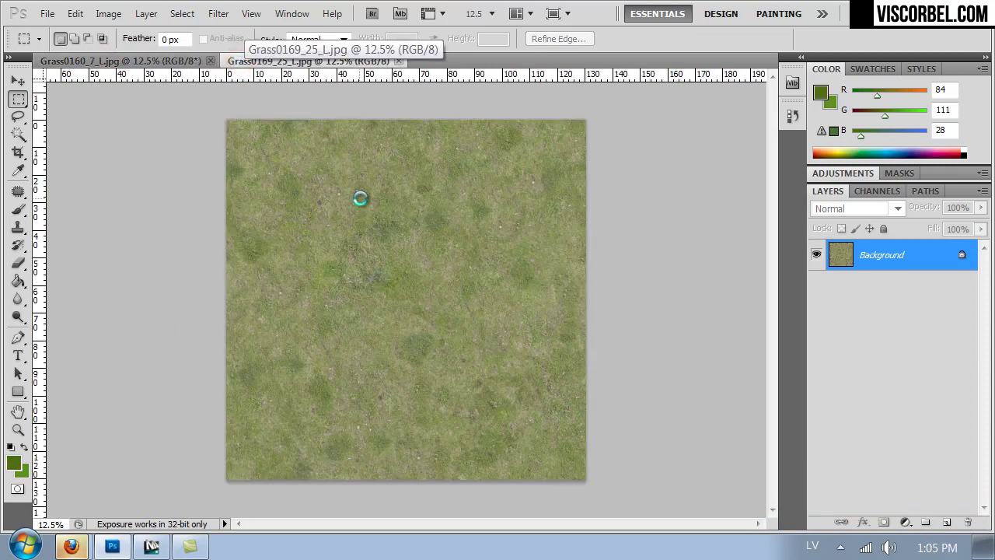
key(ctrl+v)
Move the pasted layer to the top-left and free-transform it to 108% to fill the canvas
ctrl+drag(399, 261, 388, 253)
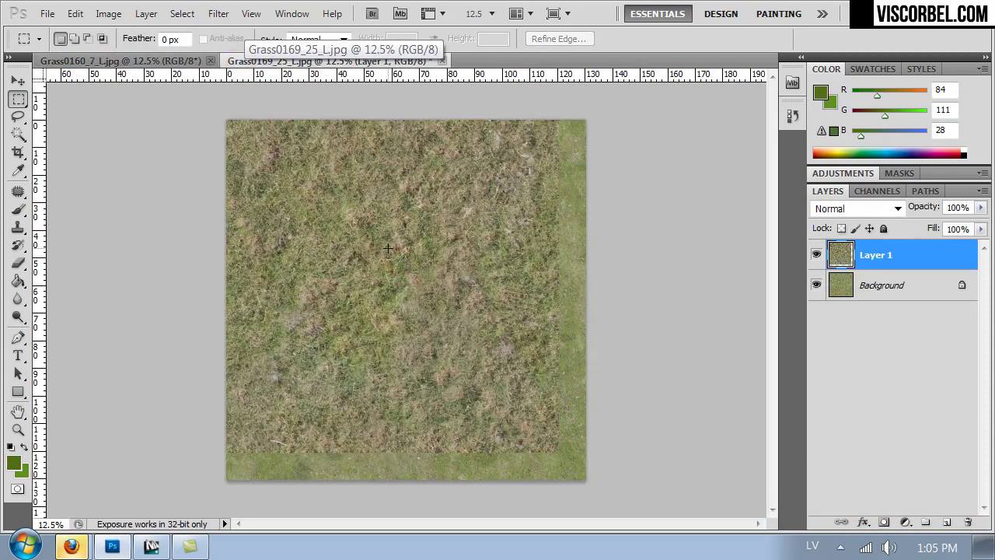
right_click(385, 236)
click(478, 377)
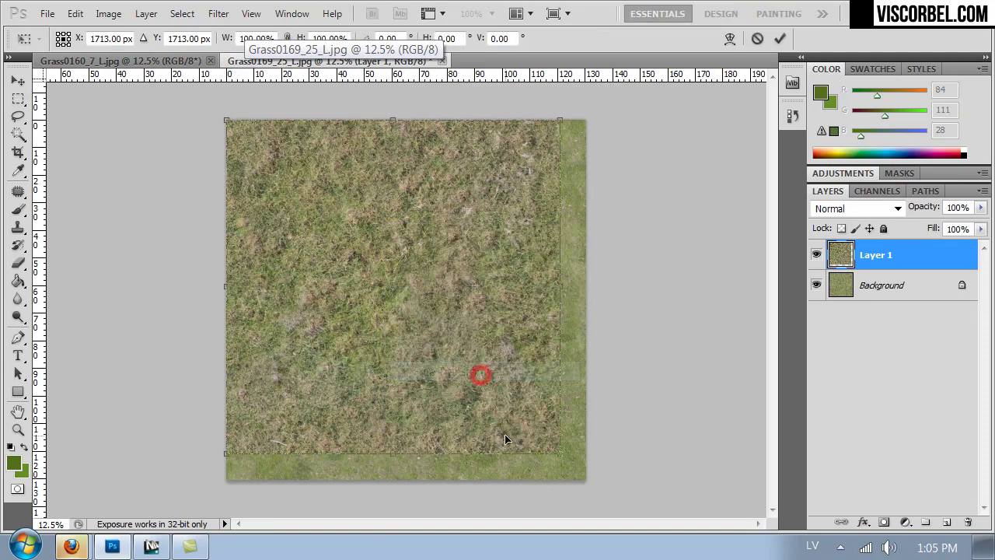
drag(562, 459, 588, 482)
key(Return)
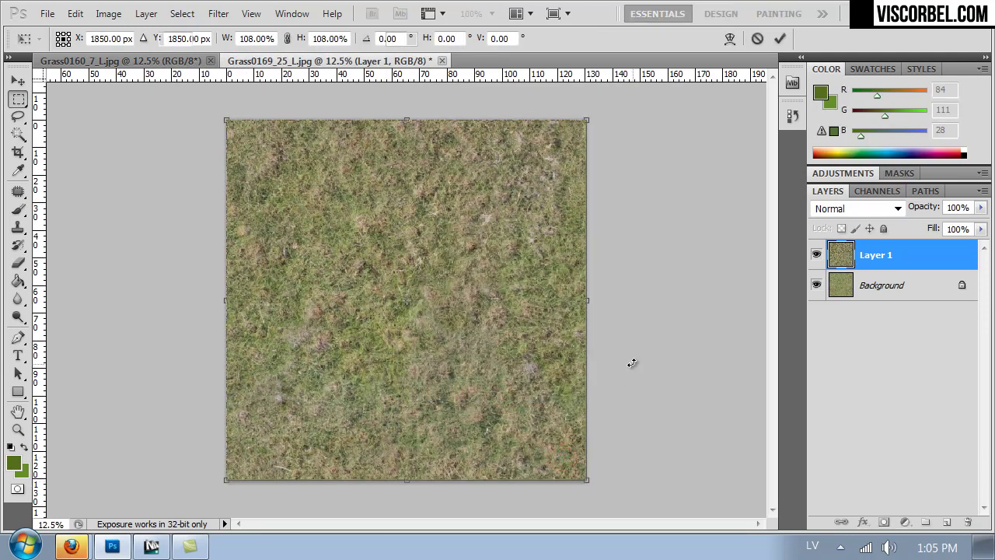
Try Multiply, Overlay and other blend modes on Layer 1, settling on Soft Light
click(855, 209)
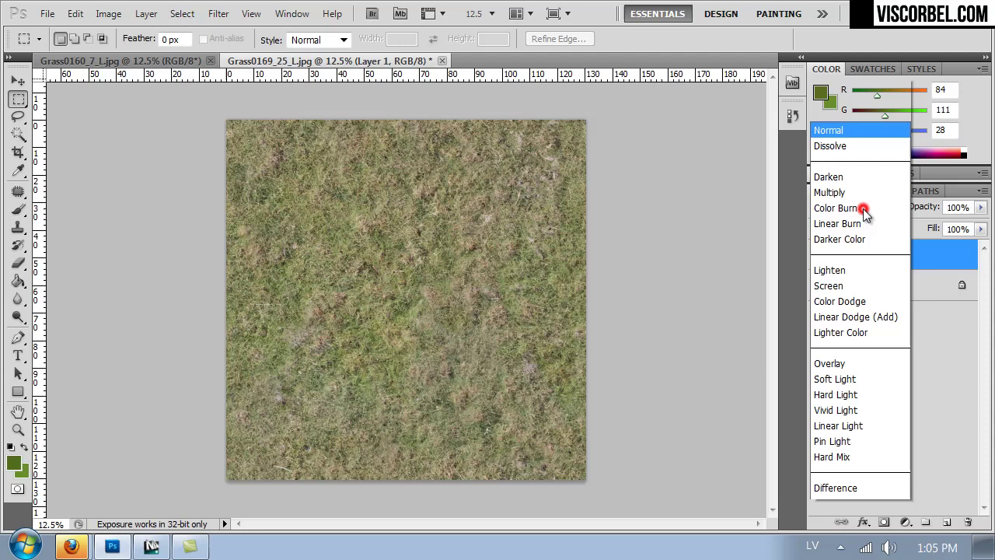
click(886, 64)
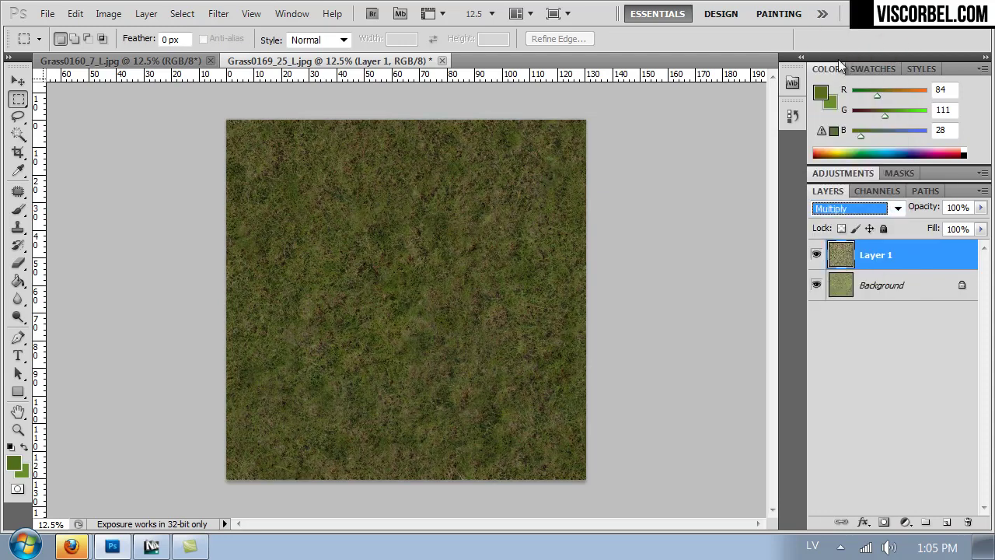
key(Down)
key(Down)
key(Down)
key(Down)
key(Down)
key(Down)
key(Down)
key(Down)
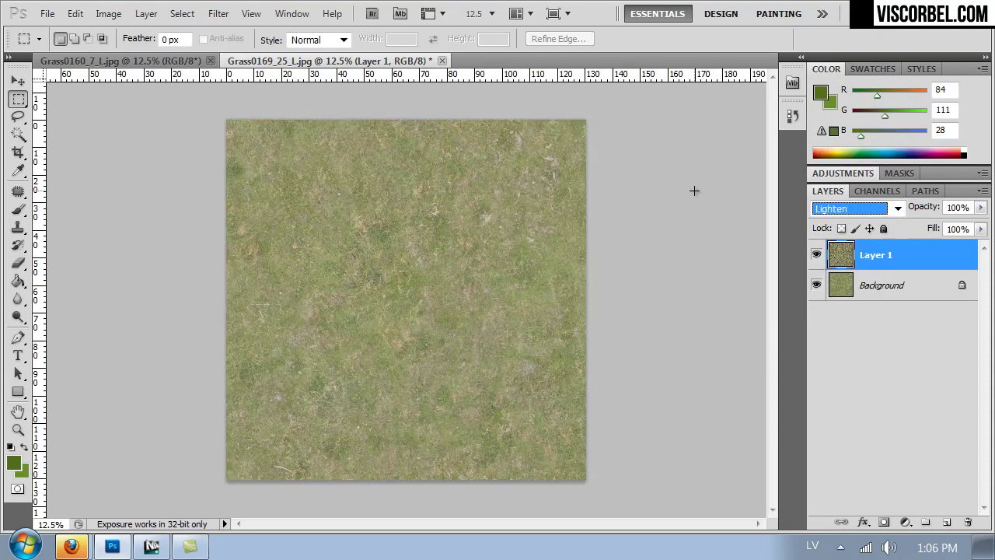
key(Down)
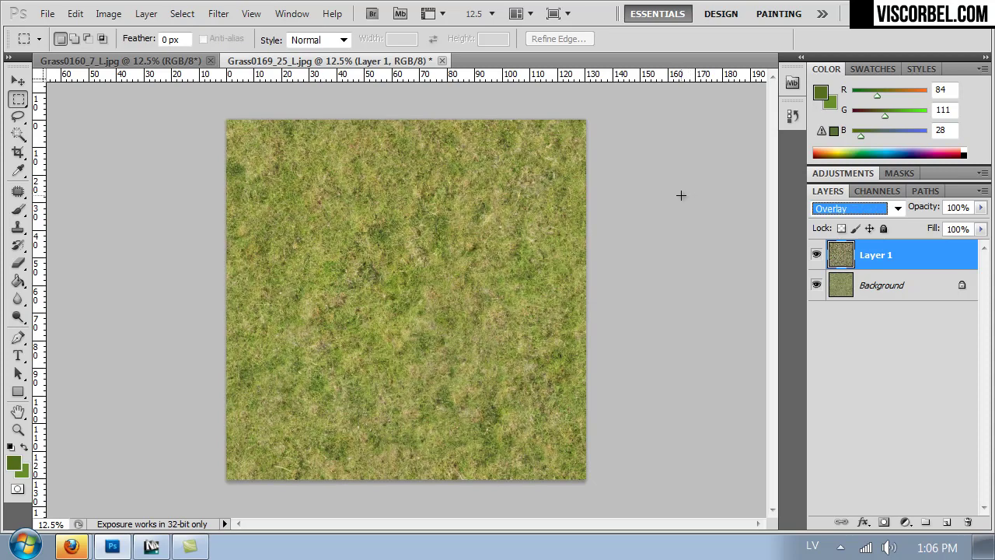
key(Down)
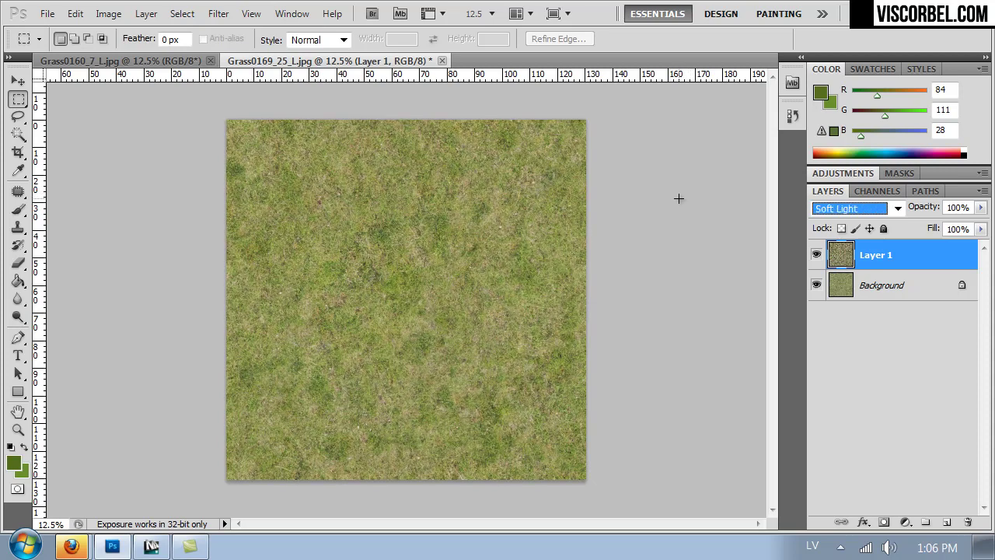
click(816, 256)
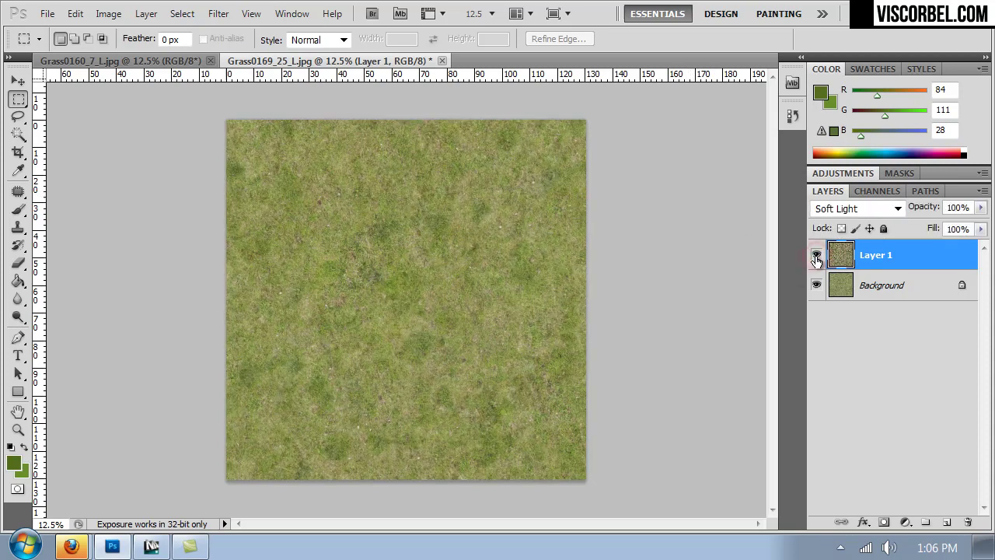
Compare Layer 1 on and off at 100% zoom, then merge it down into the Background
key(ctrl+1)
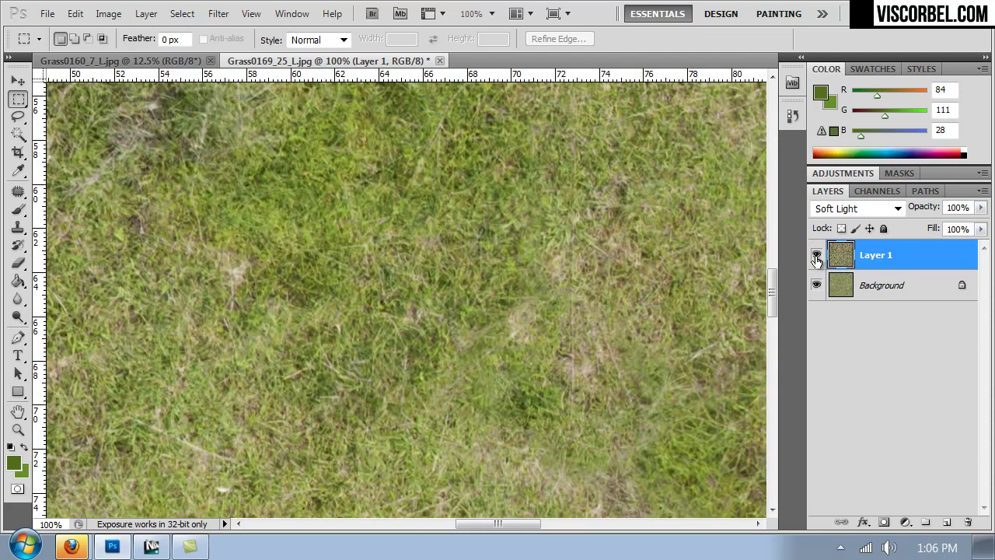
click(816, 256)
click(816, 256)
click(816, 257)
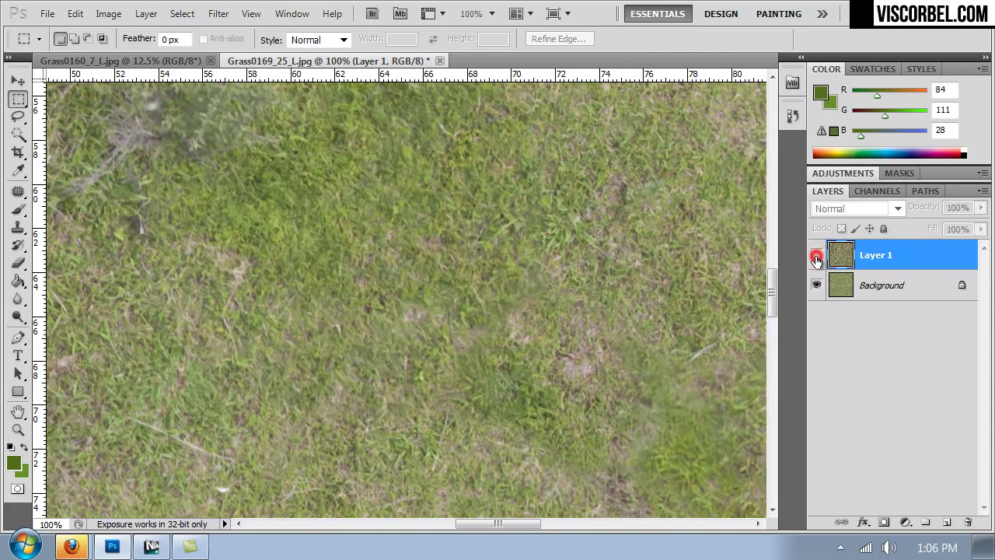
click(816, 256)
alt+scroll(490, 259, down, 6)
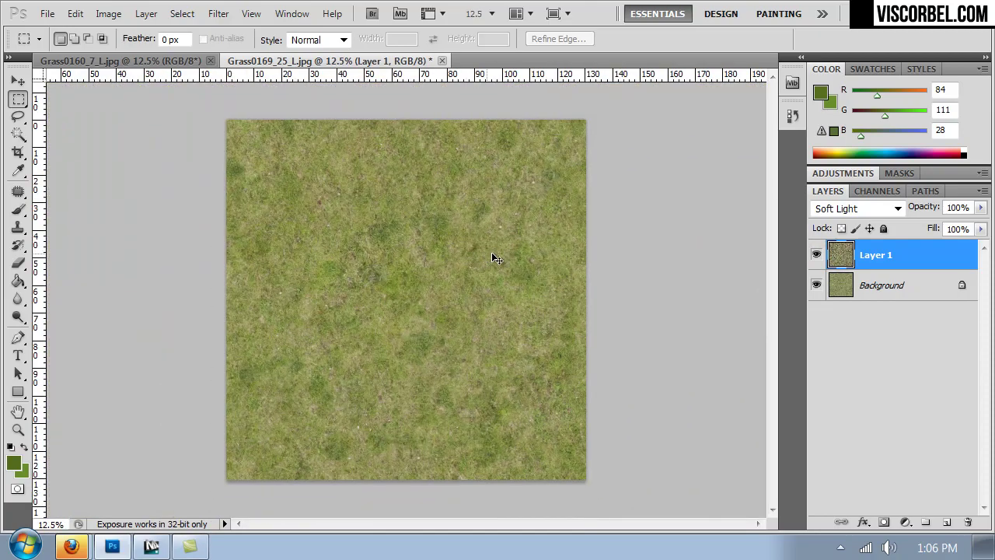
key(ctrl+e)
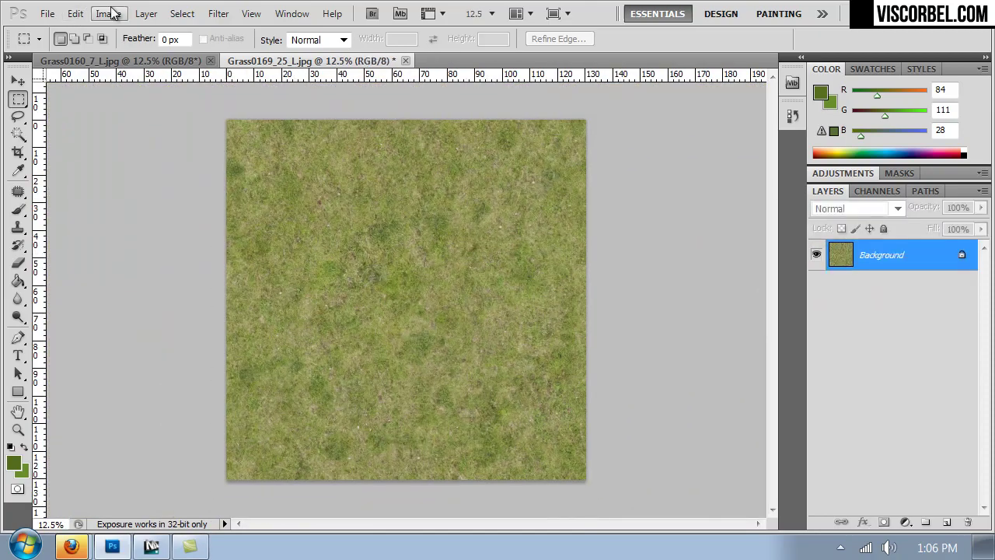
Darken the grass midtones slightly with a Curves adjustment
click(109, 13)
click(168, 74)
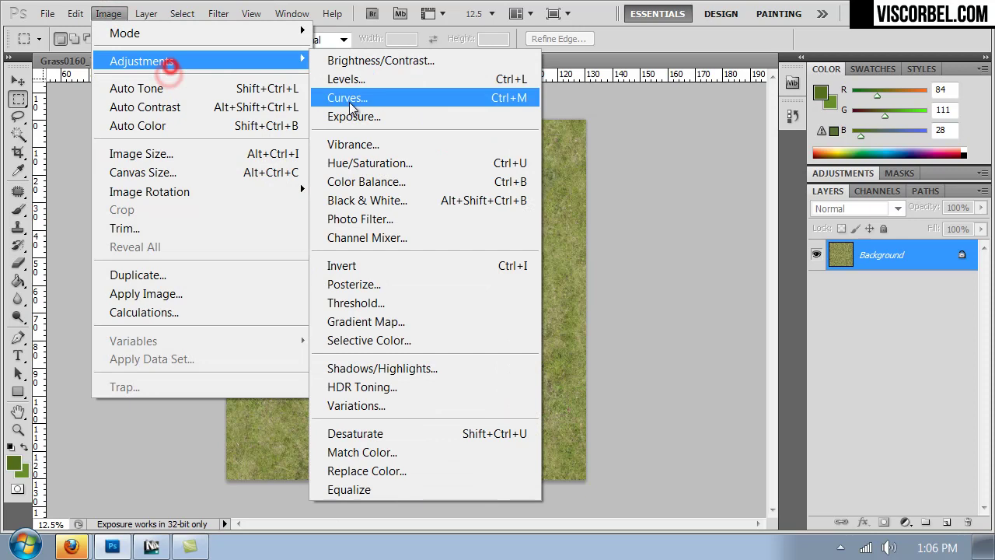
click(397, 96)
mouse_move(773, 318)
mouse_down()
mouse_move(778, 334)
mouse_move(771, 327)
mouse_up()
click(928, 184)
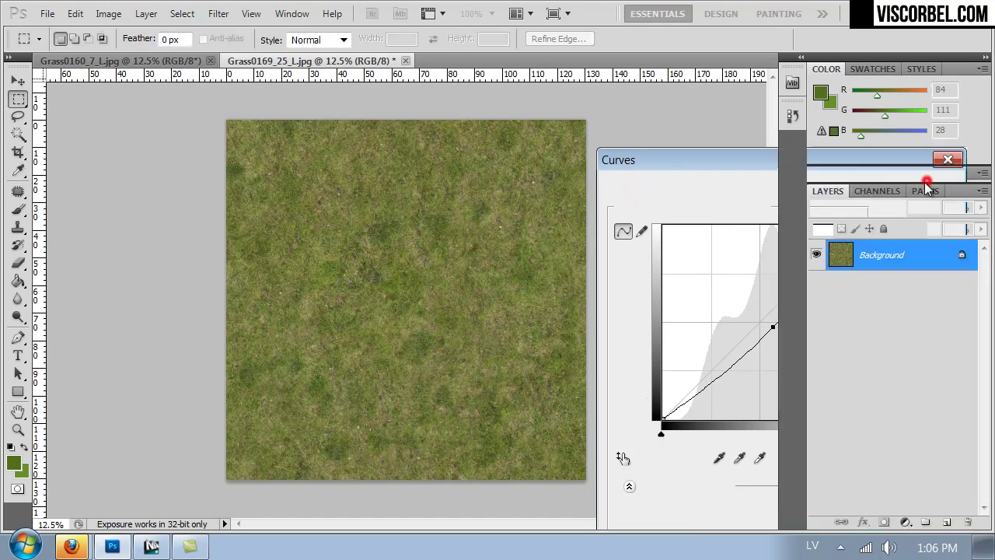
key(ctrl+1)
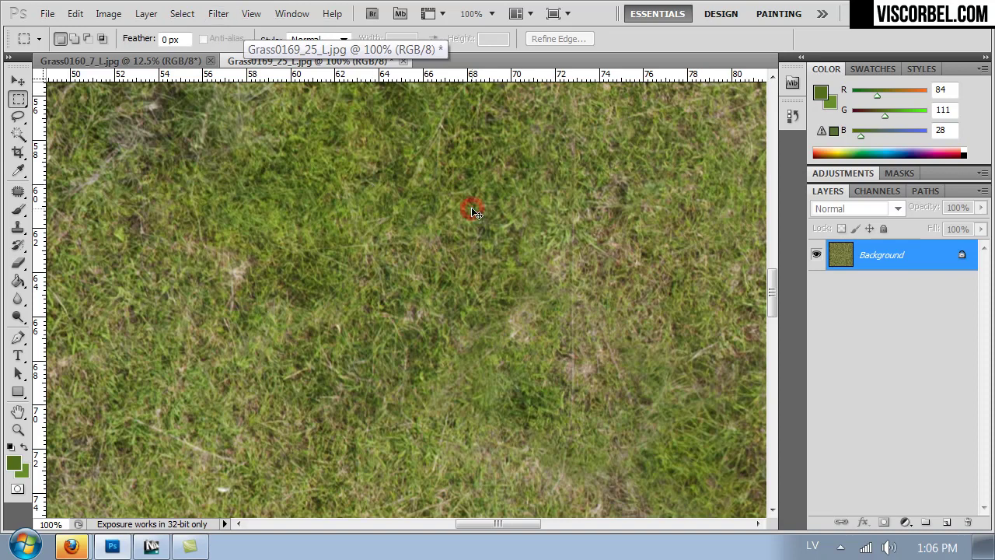
Save the texture as a JPEG named 'gro…' in the Desktop VOL2/Textures folder
key(ctrl+shift+s)
click(59, 148)
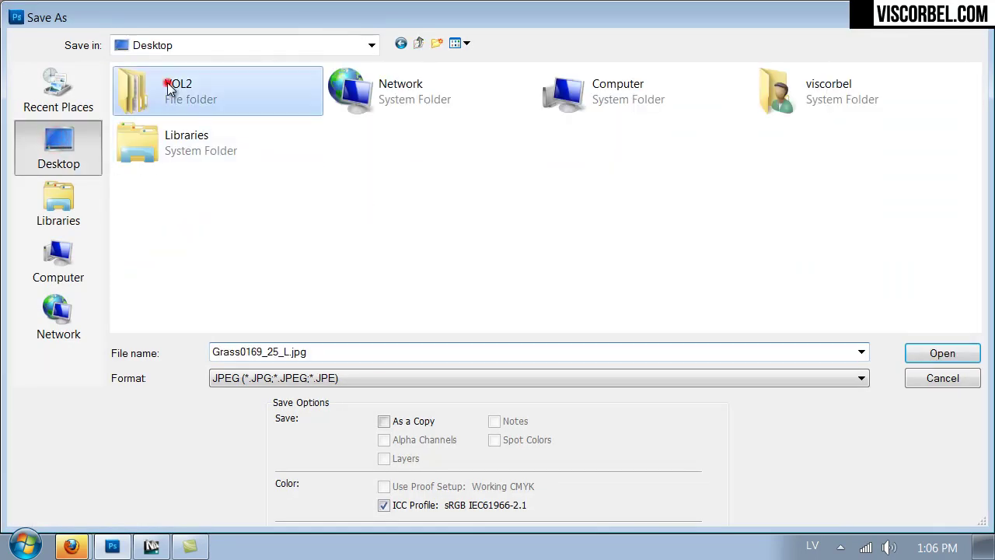
double_click(167, 82)
double_click(532, 128)
click(325, 382)
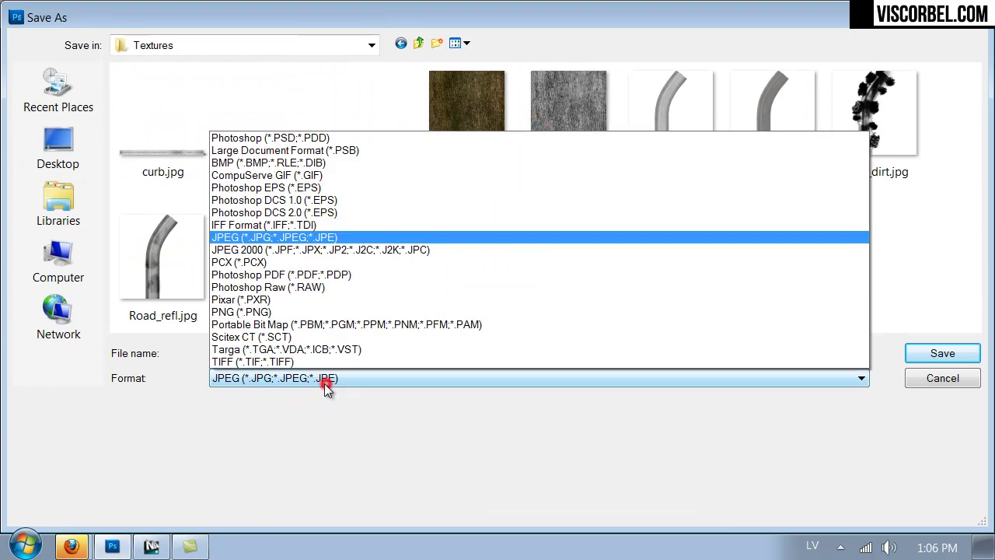
click(324, 383)
text(gr)
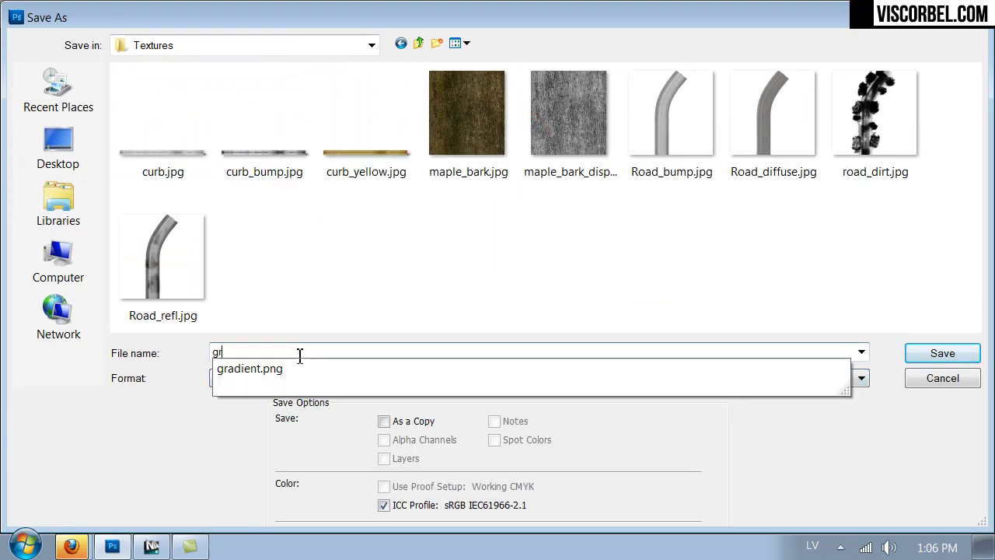
text(ound)
key(Return)
key(Return)
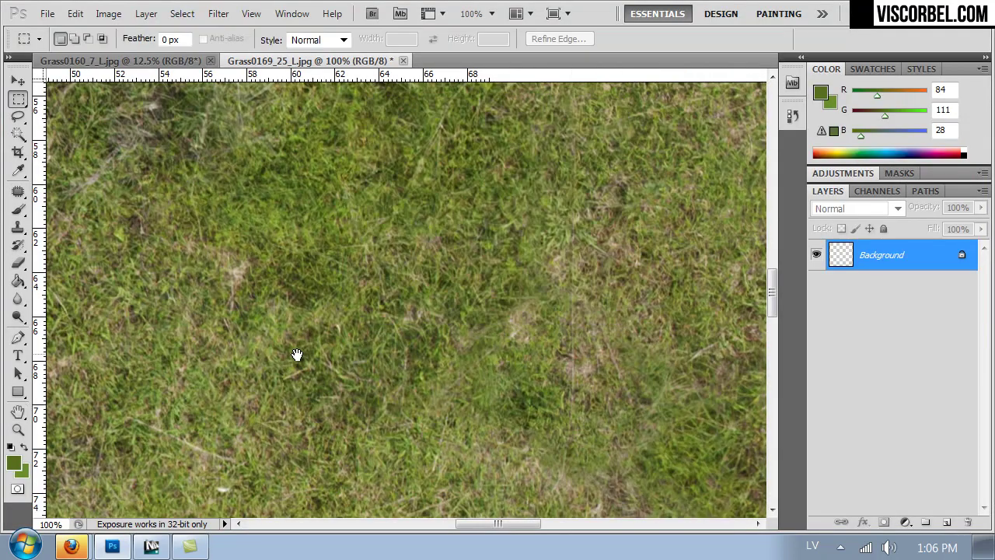
Load the saved grass JPEG from VOL2/Textures as the Ground material's diffuse Bitmap
click(152, 546)
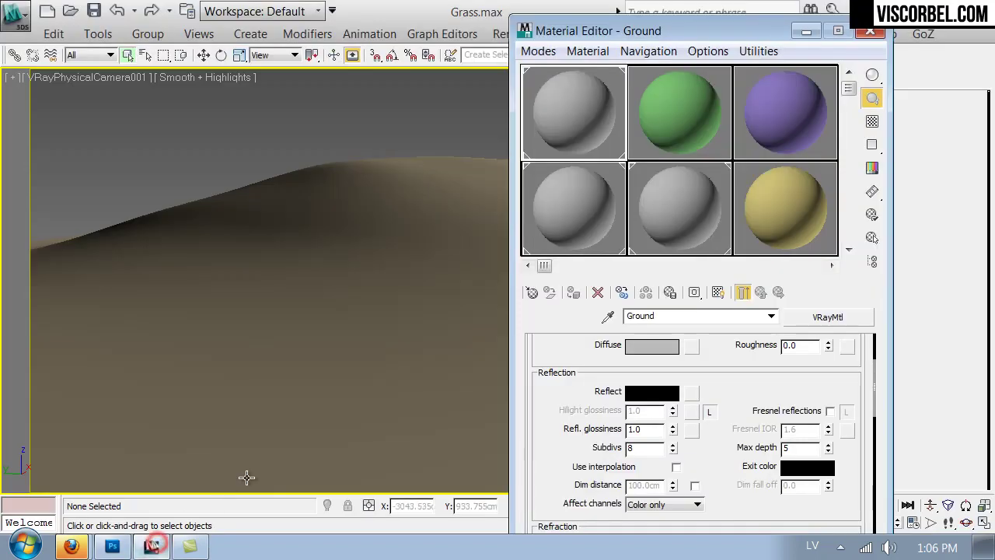
click(566, 109)
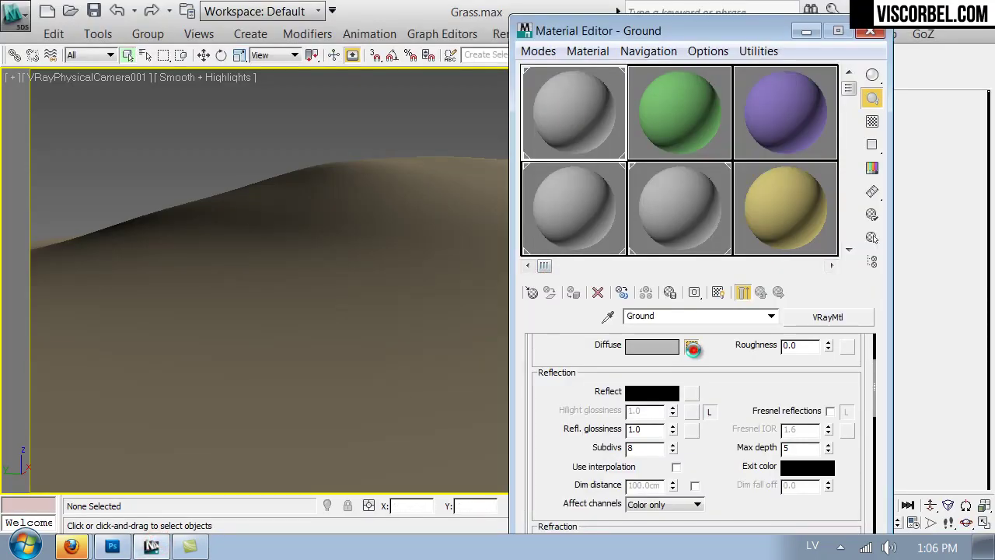
click(693, 349)
double_click(662, 92)
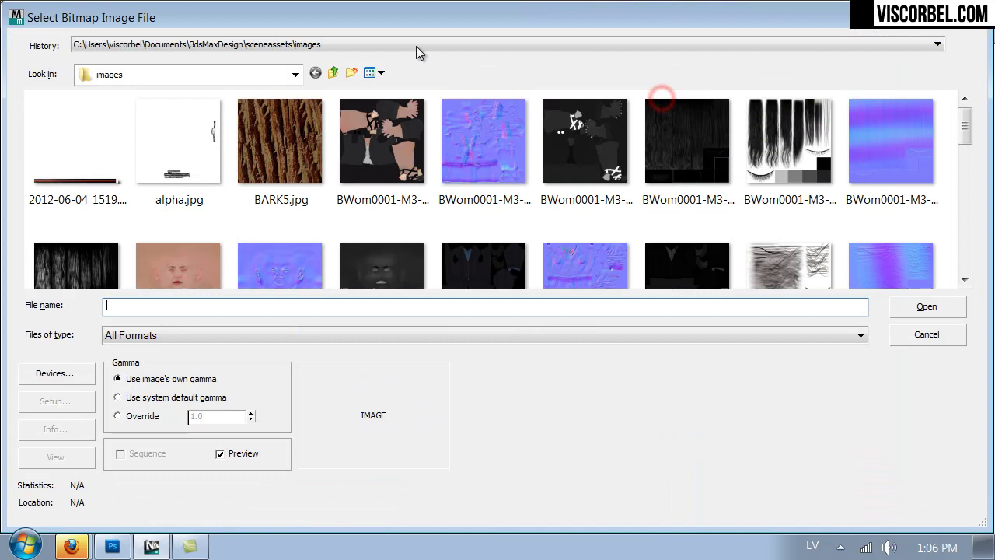
click(242, 73)
click(115, 247)
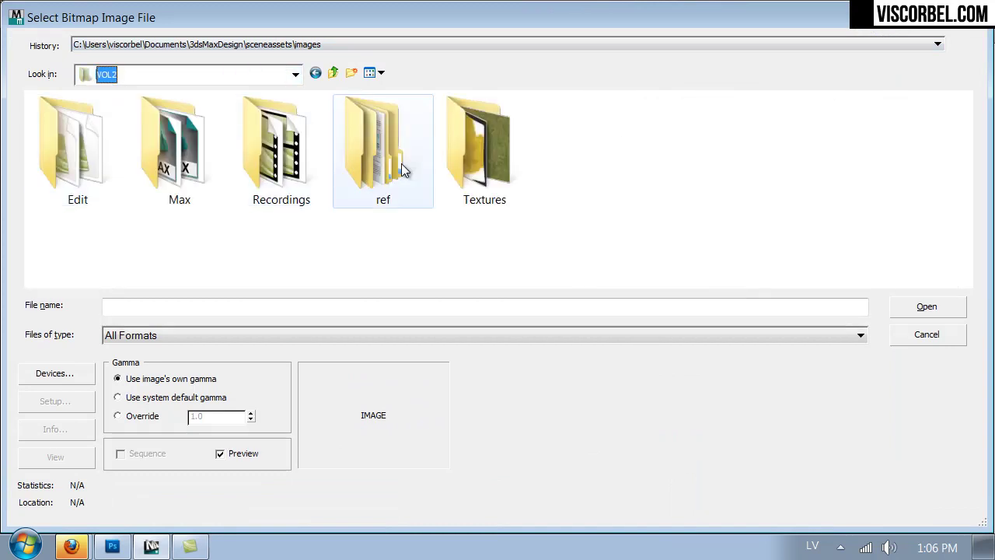
click(478, 161)
double_click(478, 161)
double_click(408, 277)
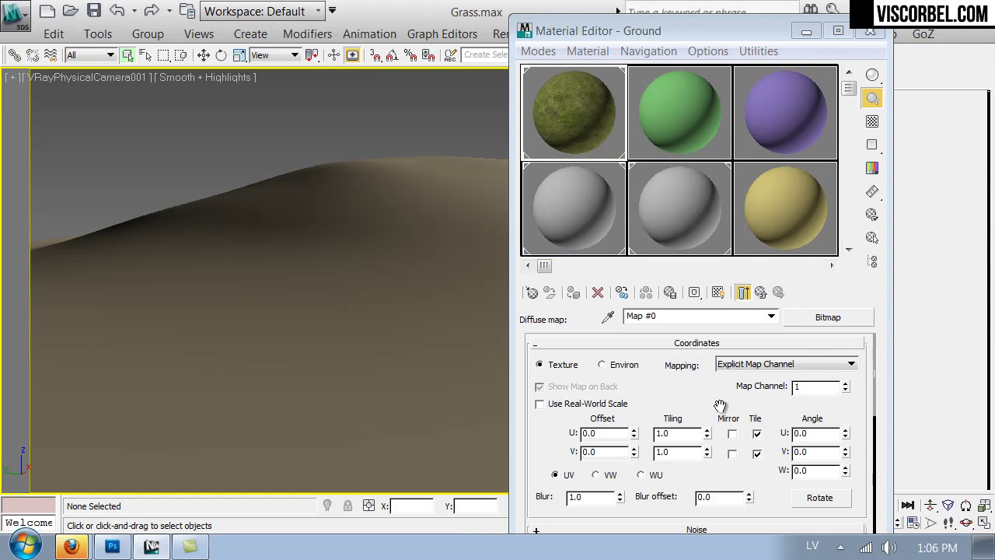
Show the grass map on the hill, set U and V tiling to 5, and render
click(720, 296)
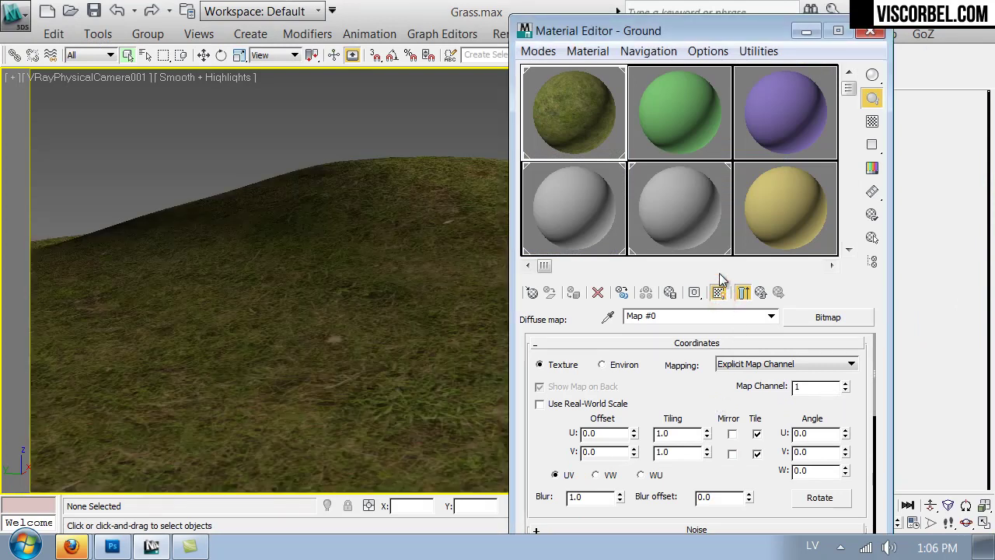
mouse_move(618, 29)
mouse_down()
mouse_move(881, 81)
mouse_move(865, 67)
mouse_move(632, 25)
mouse_move(632, 17)
mouse_up()
double_click(698, 420)
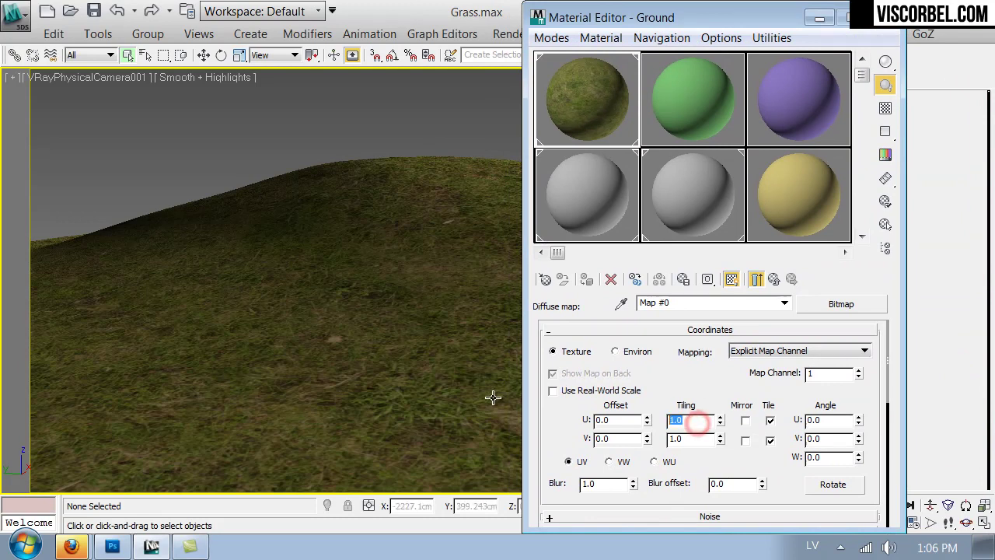
text(5)
key(Return)
key(Tab)
text(5)
key(Return)
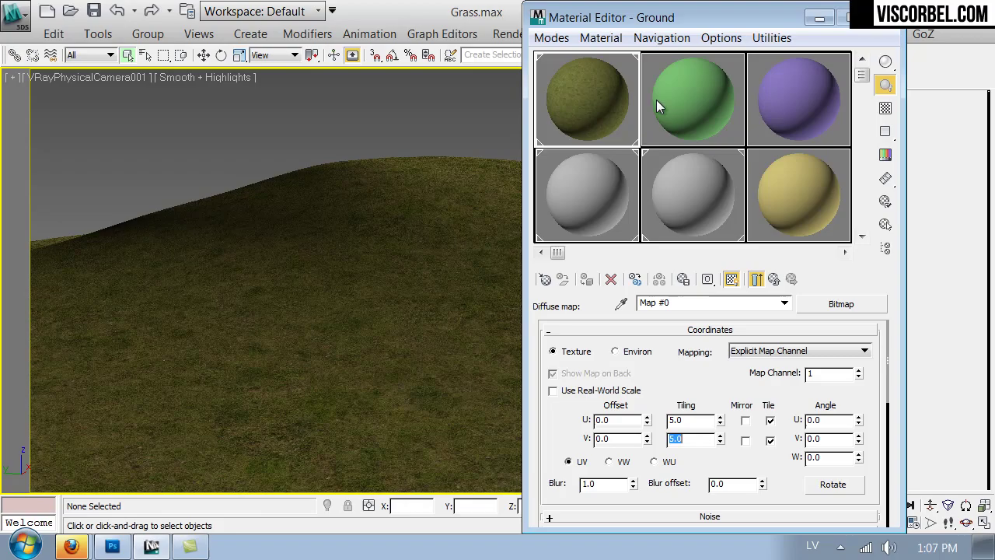
drag(696, 23, 698, 88)
click(745, 53)
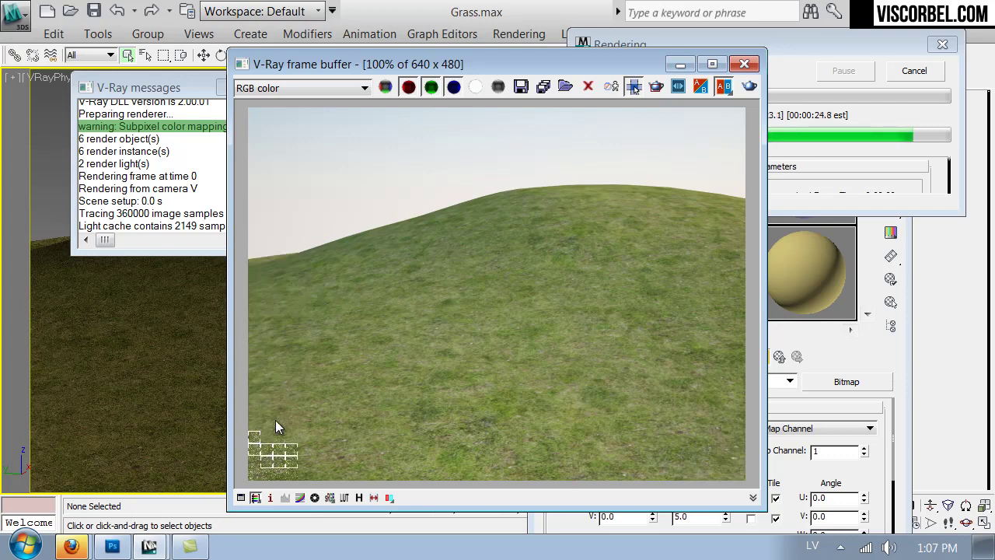
Close the finished render, set the grass bitmap Blur to 0.2, and dismiss the V-Ray messages window
click(879, 457)
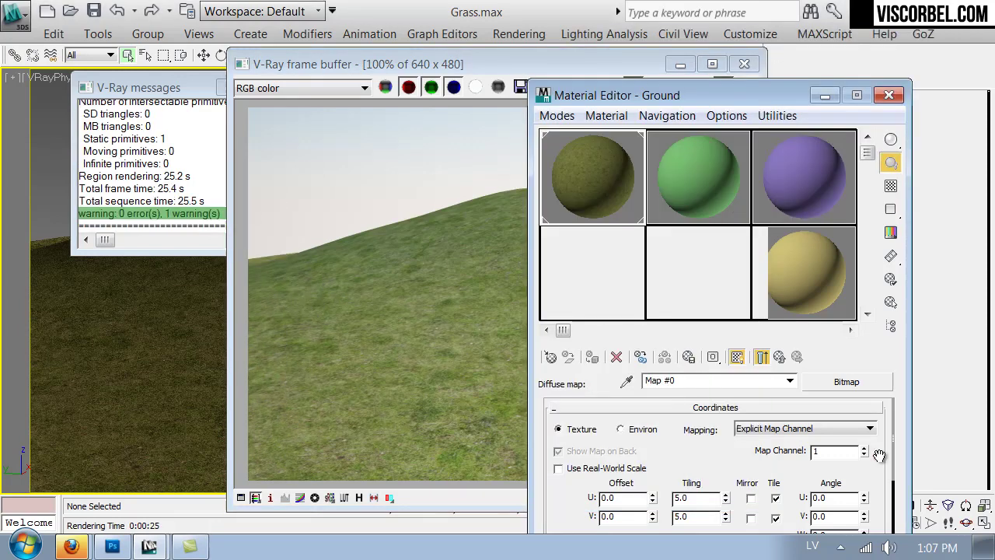
drag(464, 68, 264, 66)
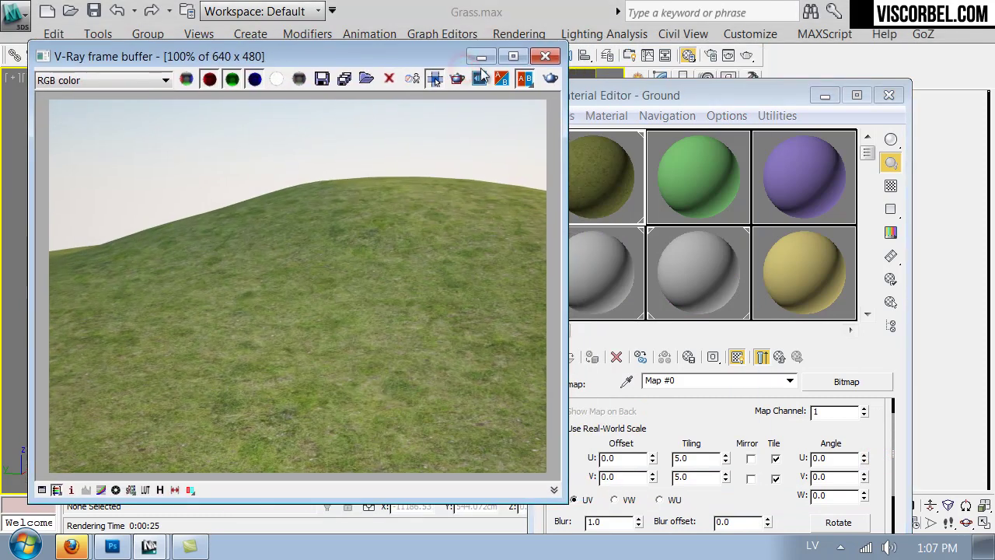
click(544, 57)
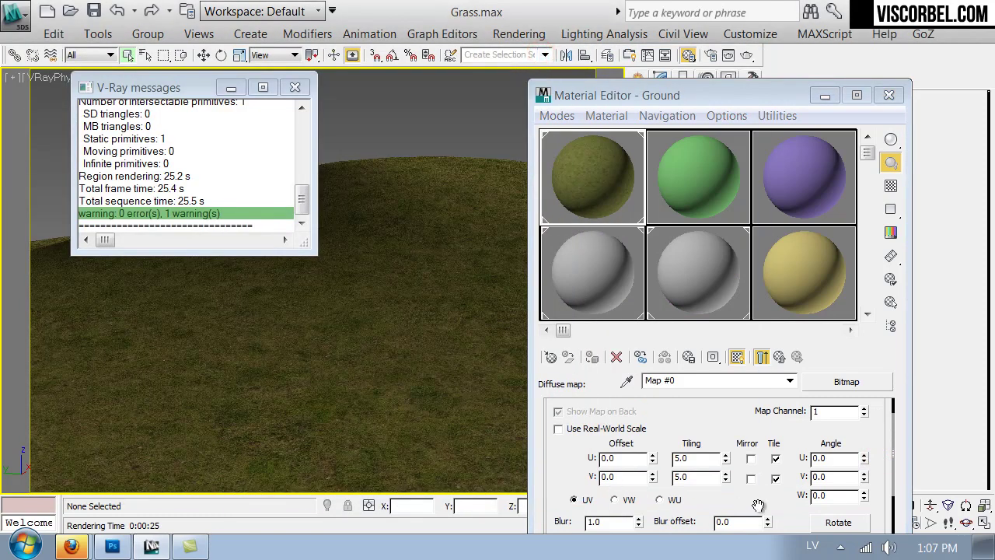
scroll(758, 506, down, 3)
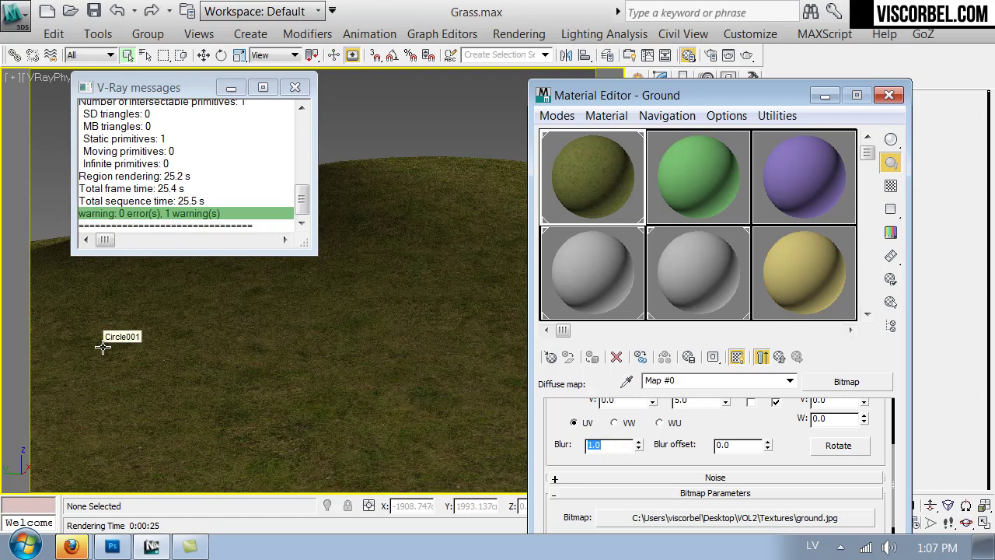
key(Return)
click(293, 86)
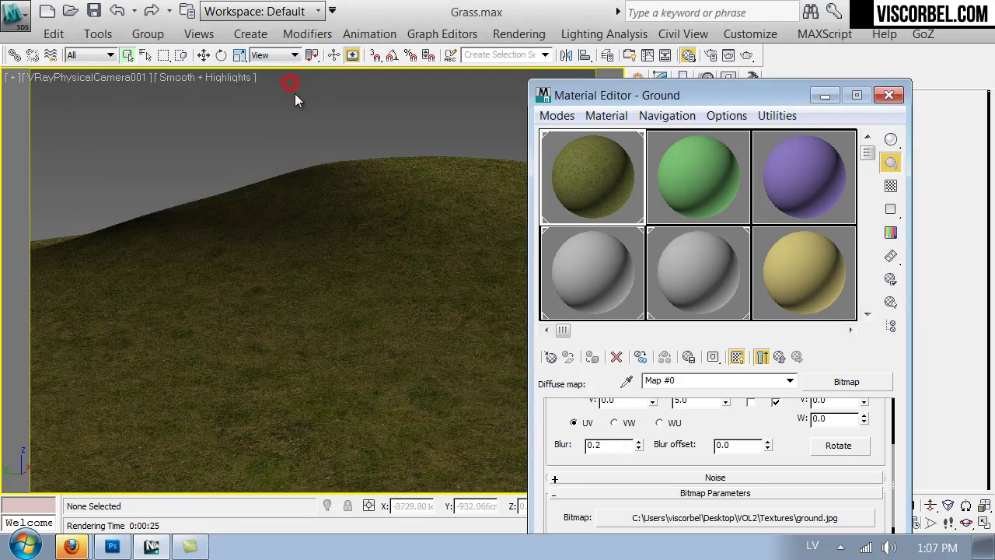
In the VRayMtl Maps rollout, assign a Cellular map (Map #1) to Displace and enlarge its sample preview
click(777, 359)
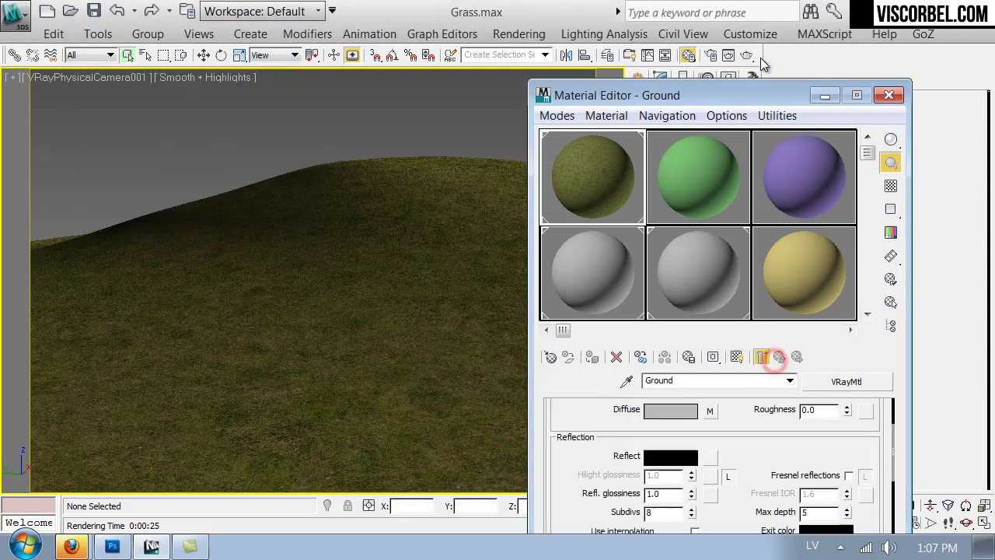
drag(764, 94, 749, 27)
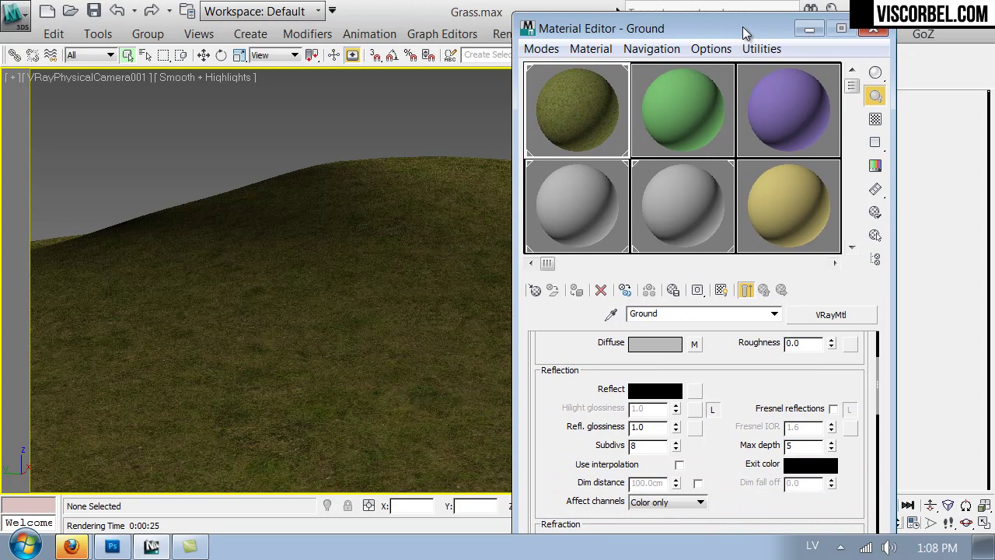
scroll(862, 469, down, 10)
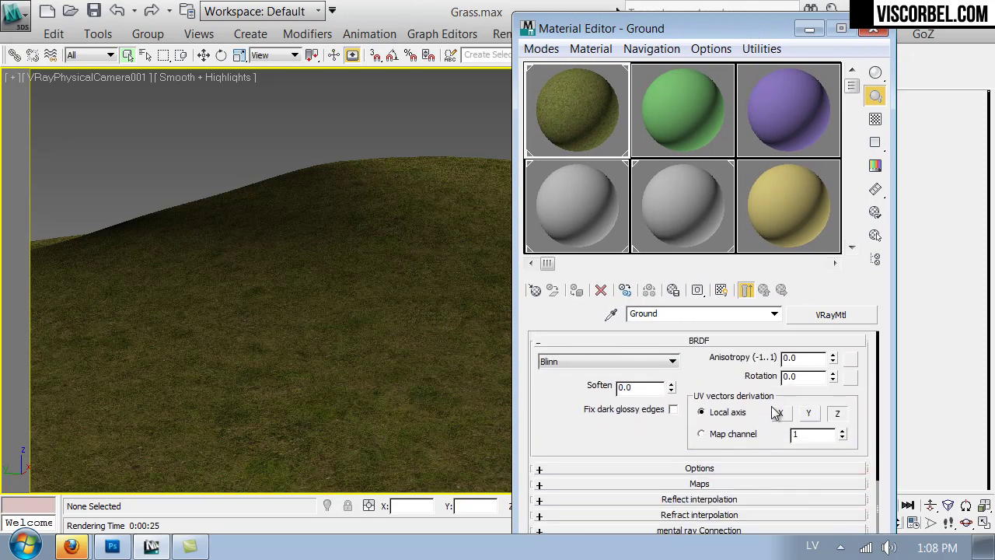
click(673, 482)
drag(544, 516, 571, 342)
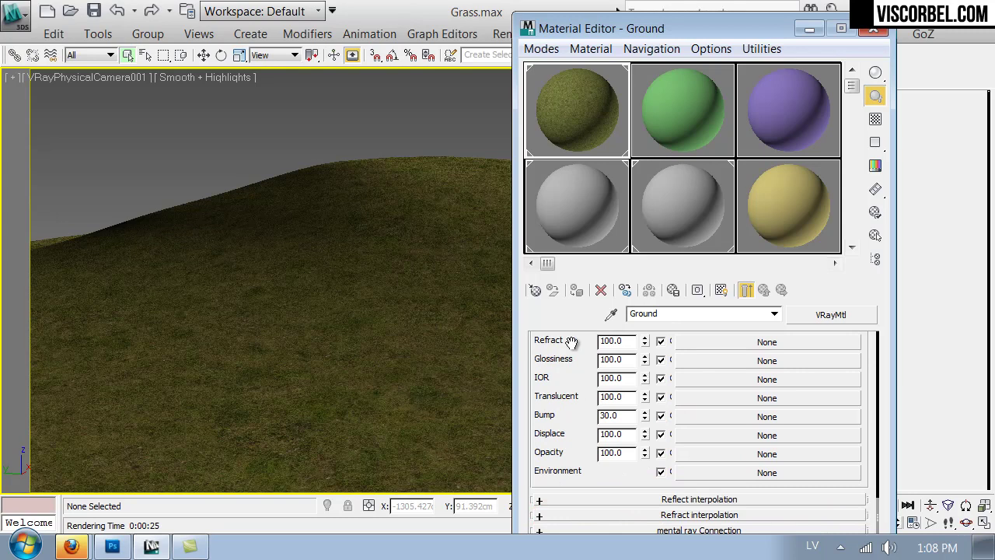
click(726, 440)
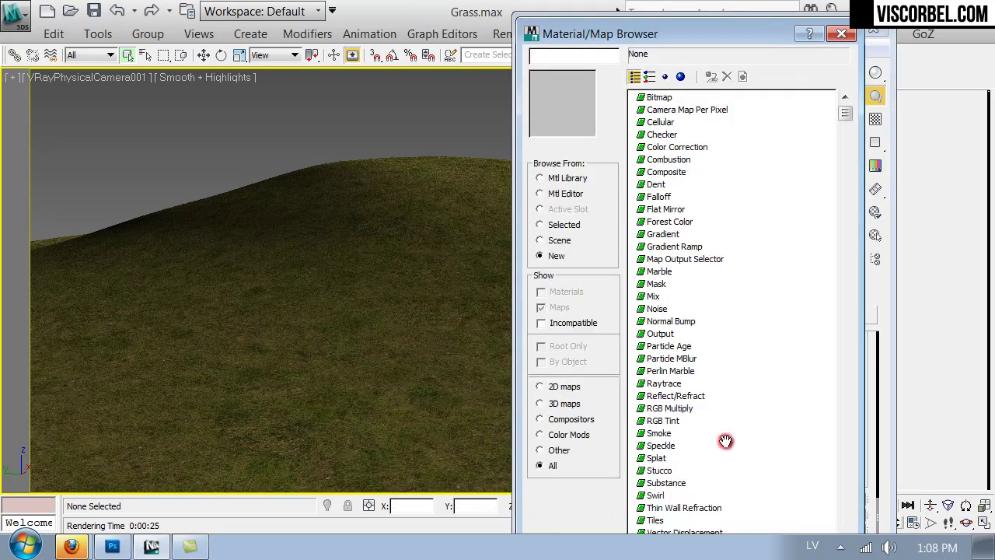
double_click(659, 125)
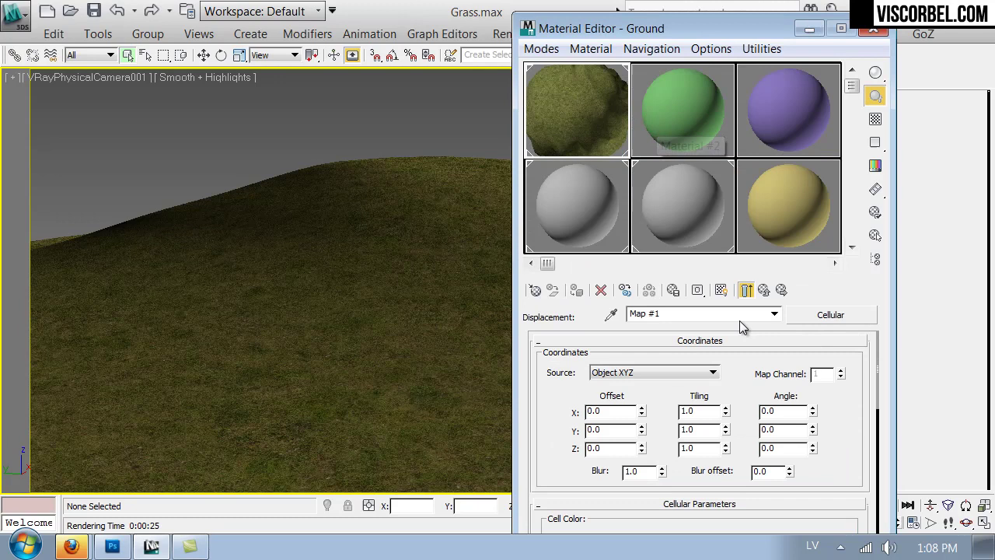
click(744, 290)
double_click(560, 99)
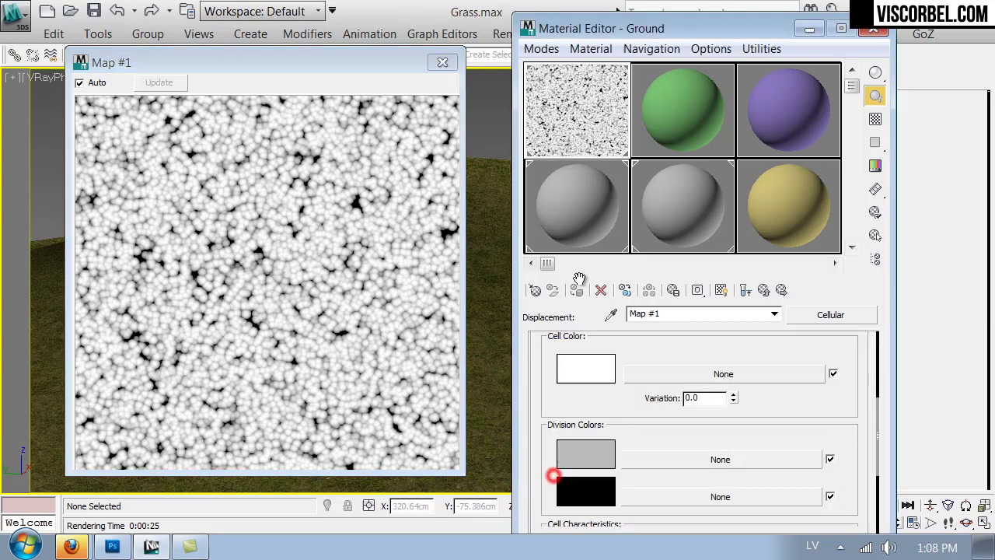
Set the Cellular map's Division Color 1 to black
drag(579, 280, 574, 198)
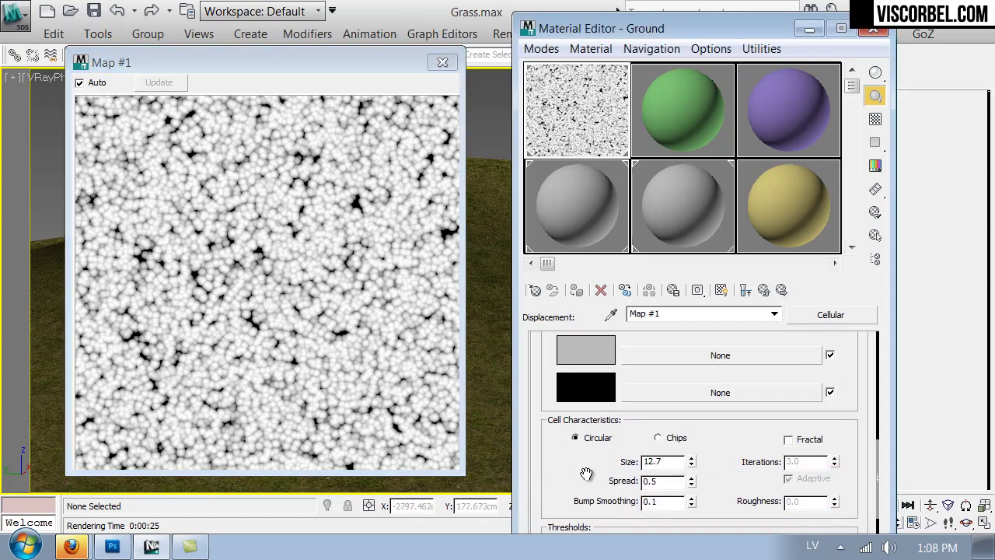
drag(584, 471, 584, 549)
click(603, 422)
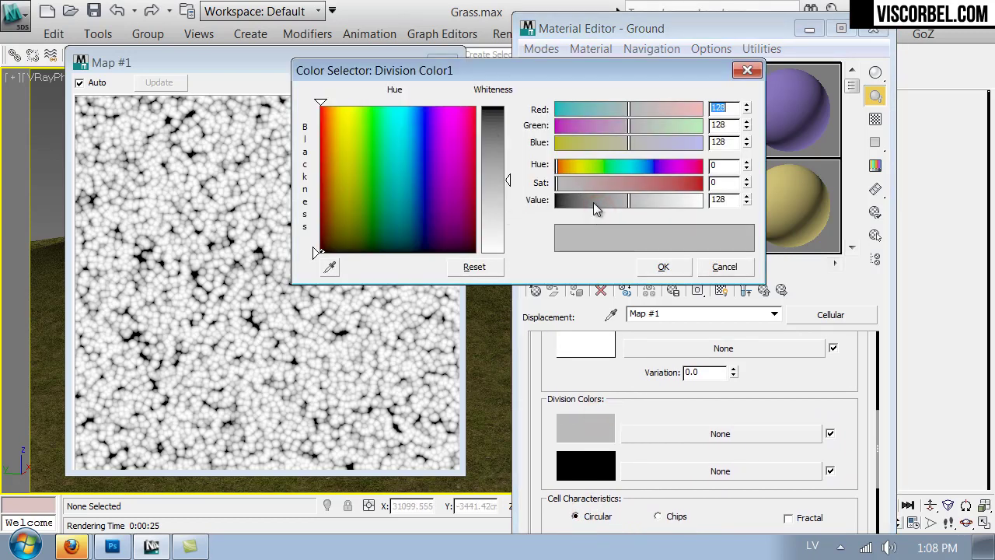
drag(593, 203, 500, 214)
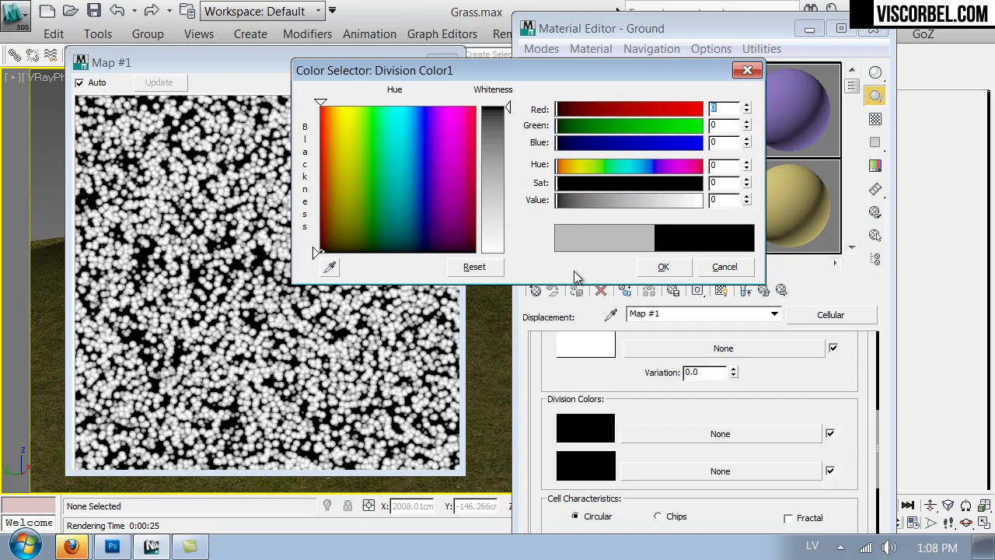
click(661, 268)
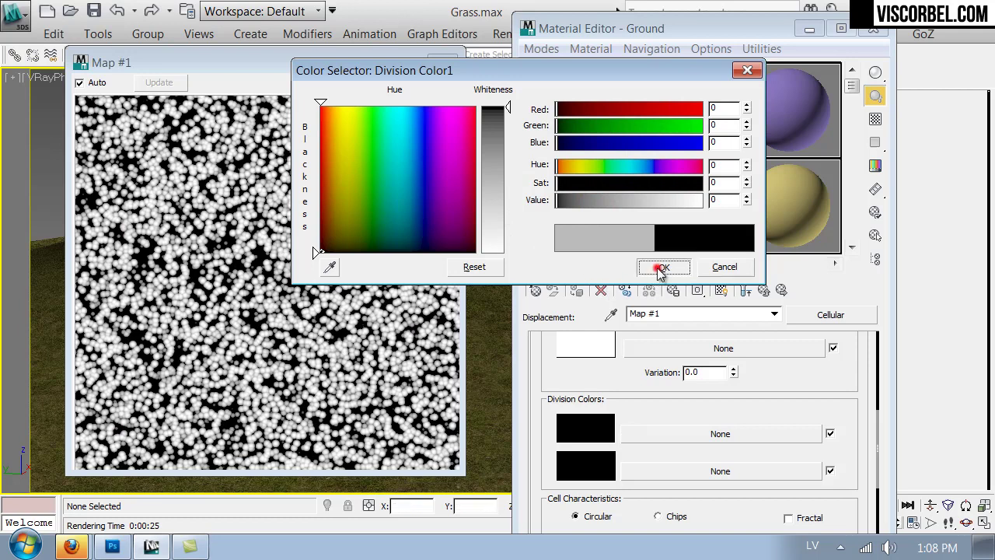
Lower the cell Spread to 0.26 for sparser dots
drag(555, 366, 548, 273)
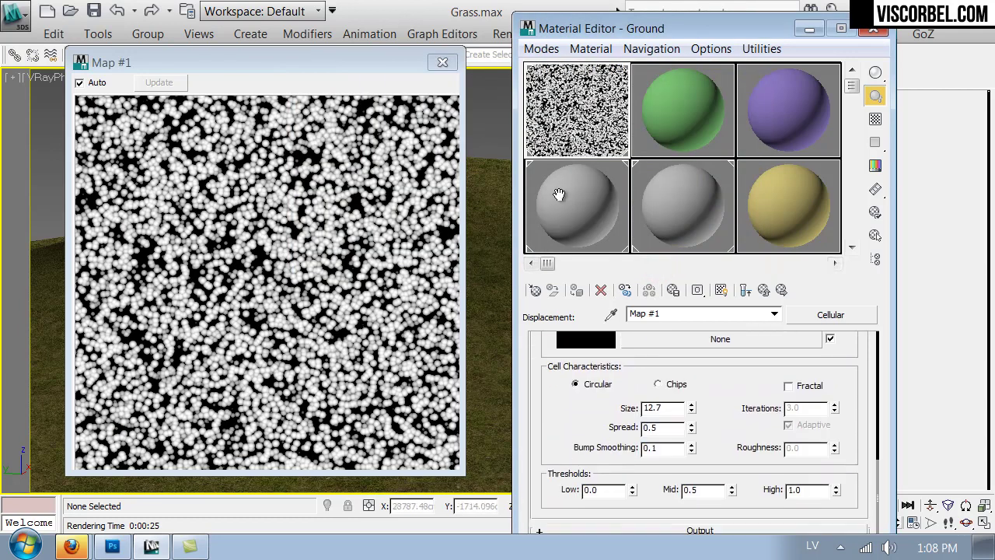
scroll(736, 364, up, 2)
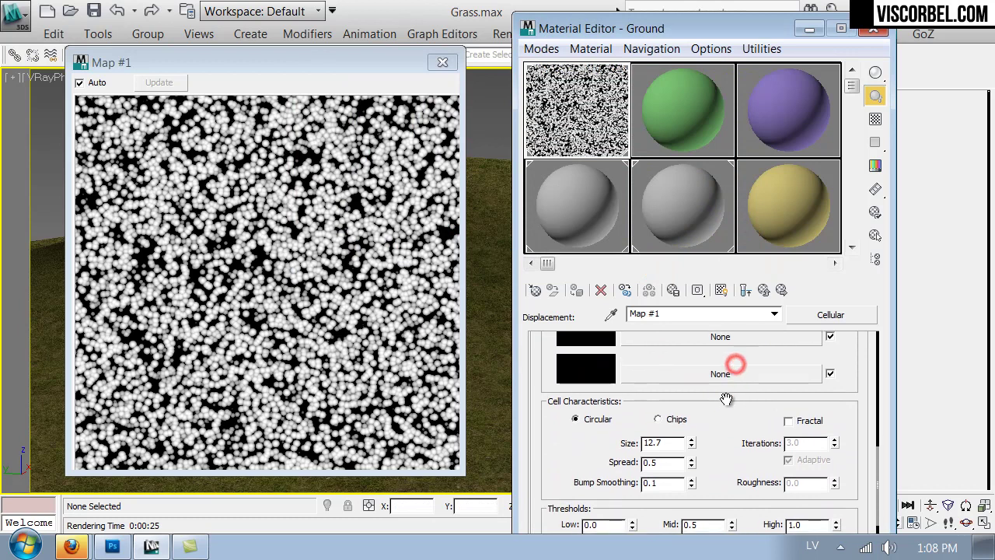
click(691, 466)
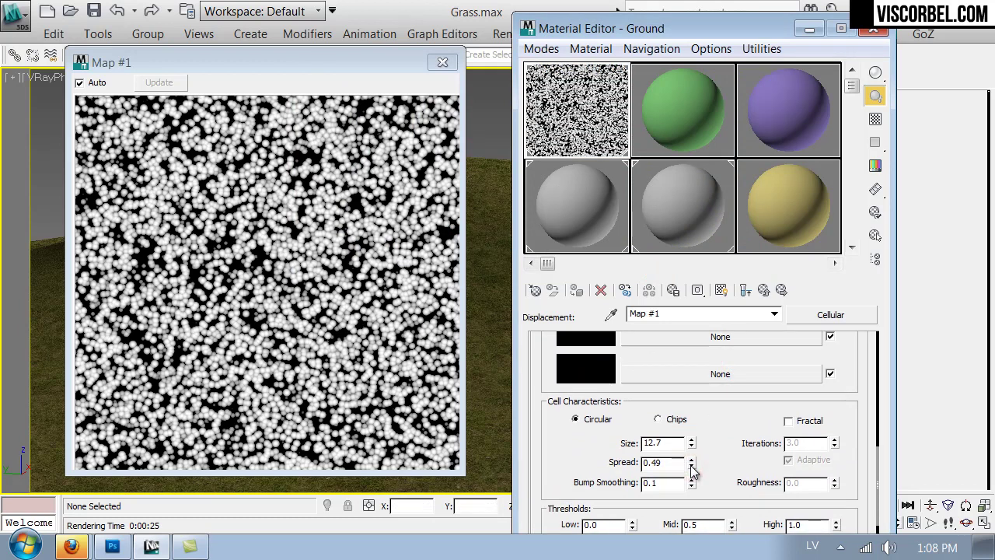
drag(691, 466, 693, 472)
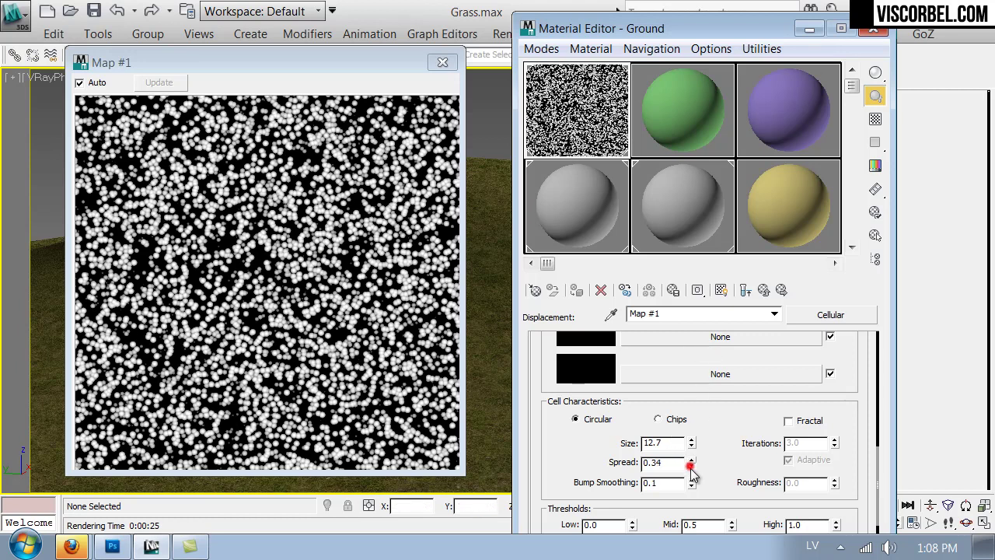
drag(690, 469, 723, 323)
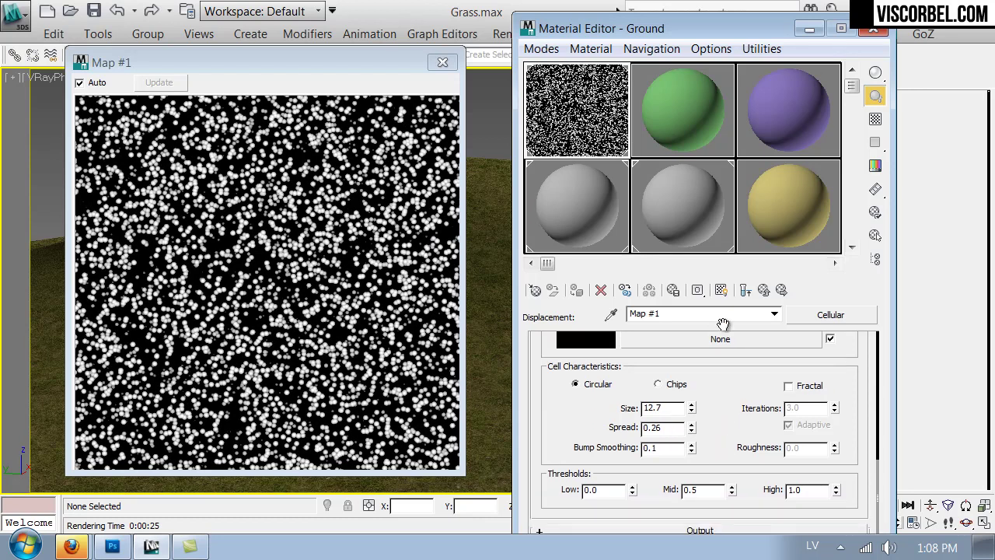
Set the Cellular map's cell Size to 0.5 and close the enlarged map preview
double_click(678, 407)
text(0.5)
key(Return)
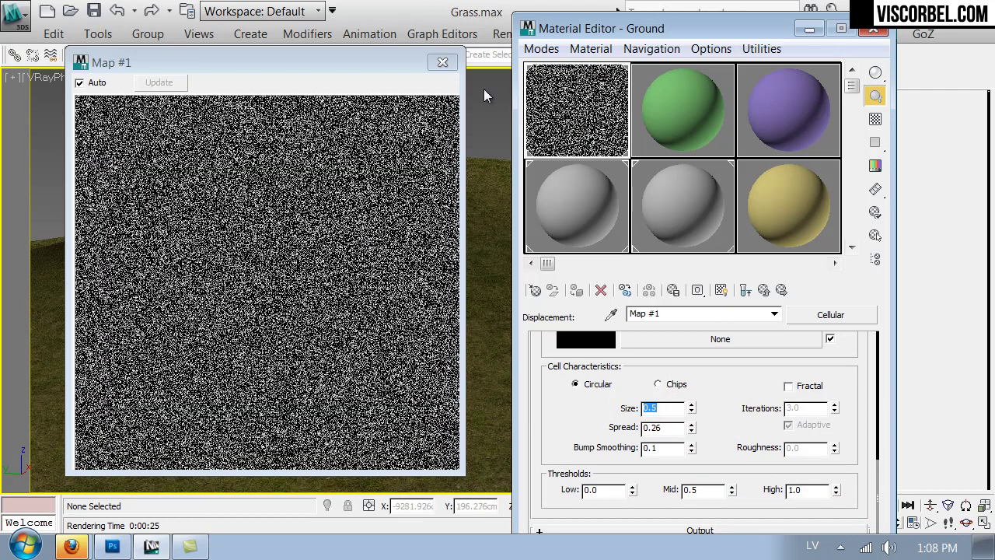
click(442, 62)
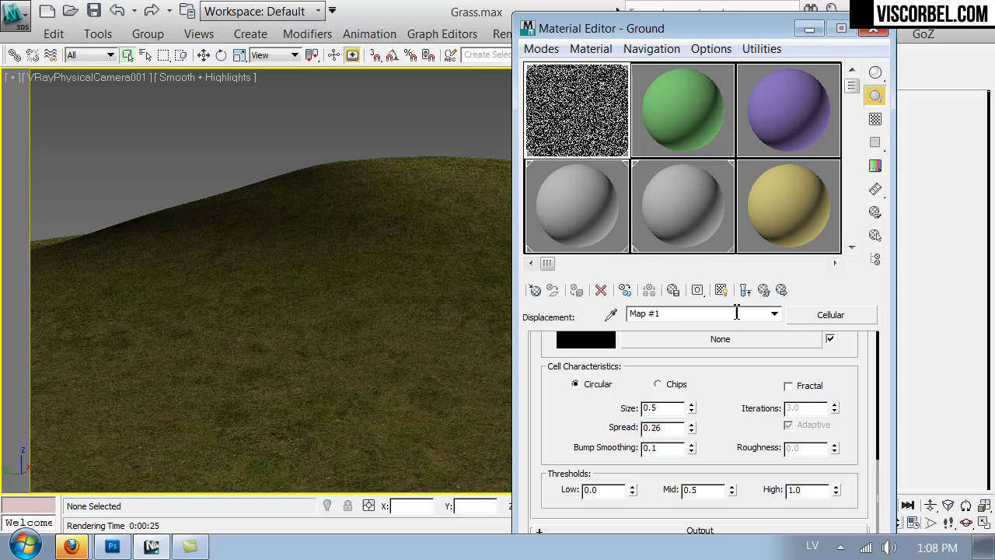
Lower the Ground material's Displace amount to 5.0 and close the Material Editor
click(762, 290)
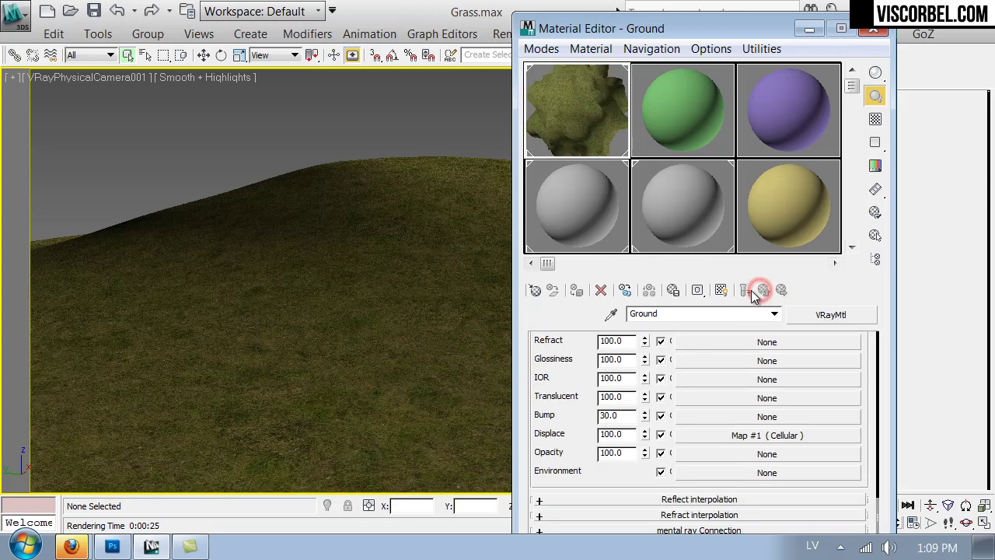
double_click(626, 435)
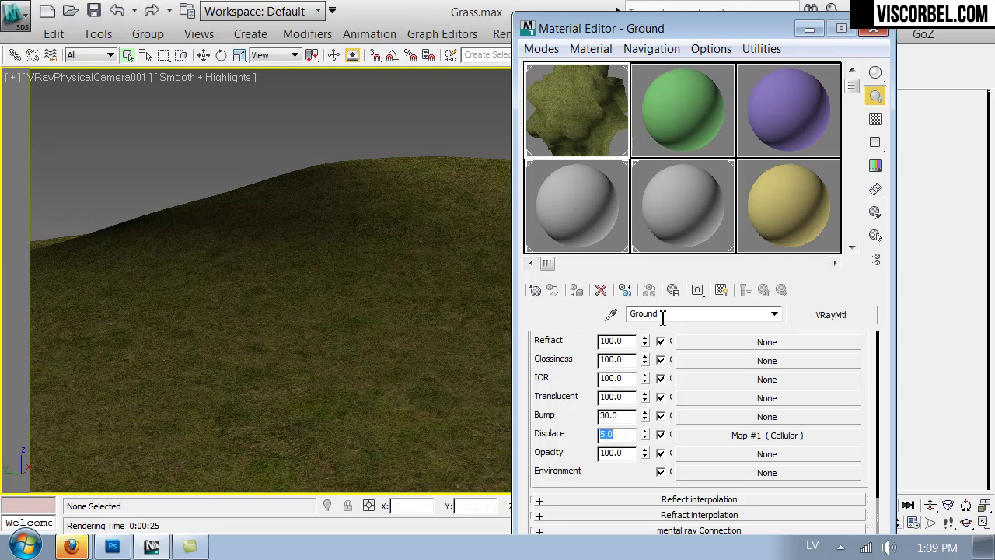
click(873, 29)
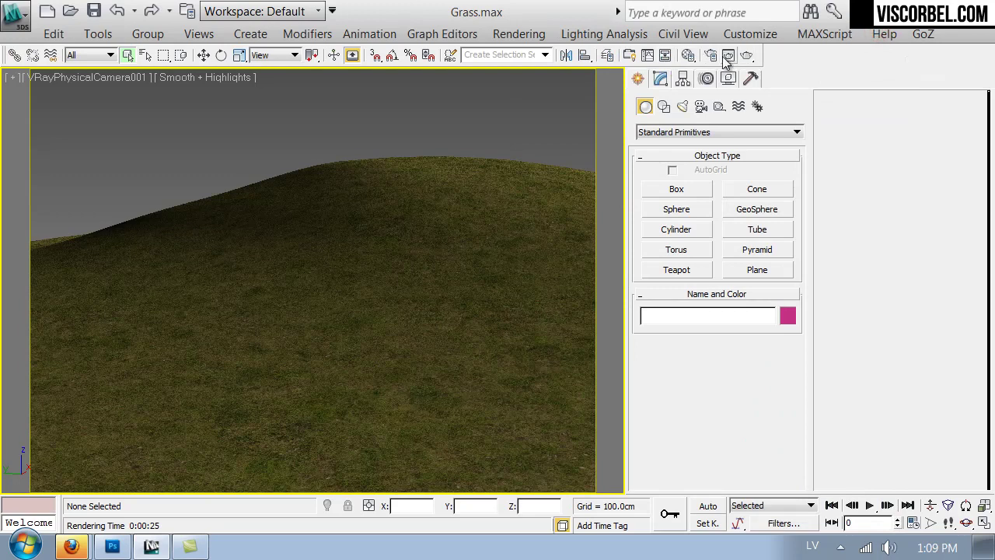
Render the camera view of the displaced grass hill at 640x480 in V-Ray
click(746, 56)
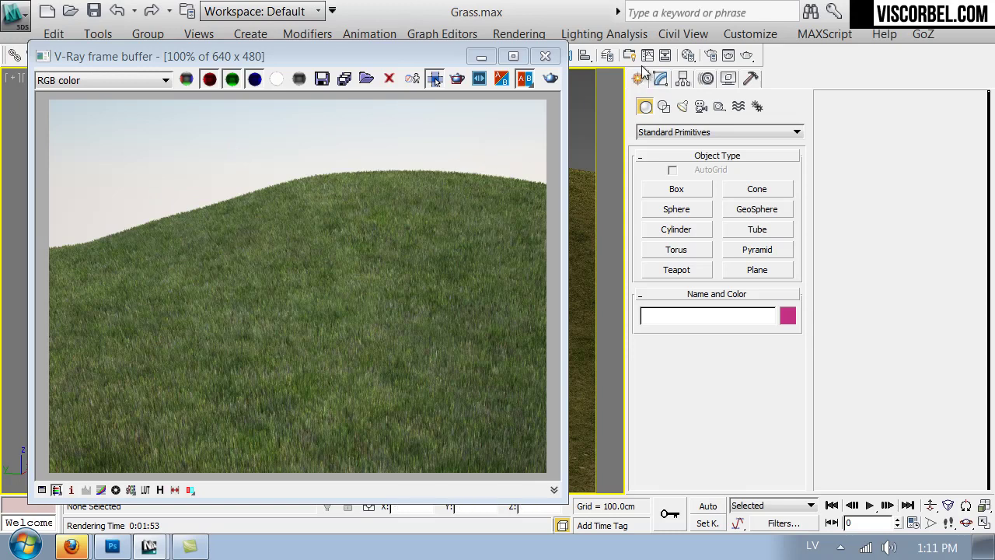
key(F10)
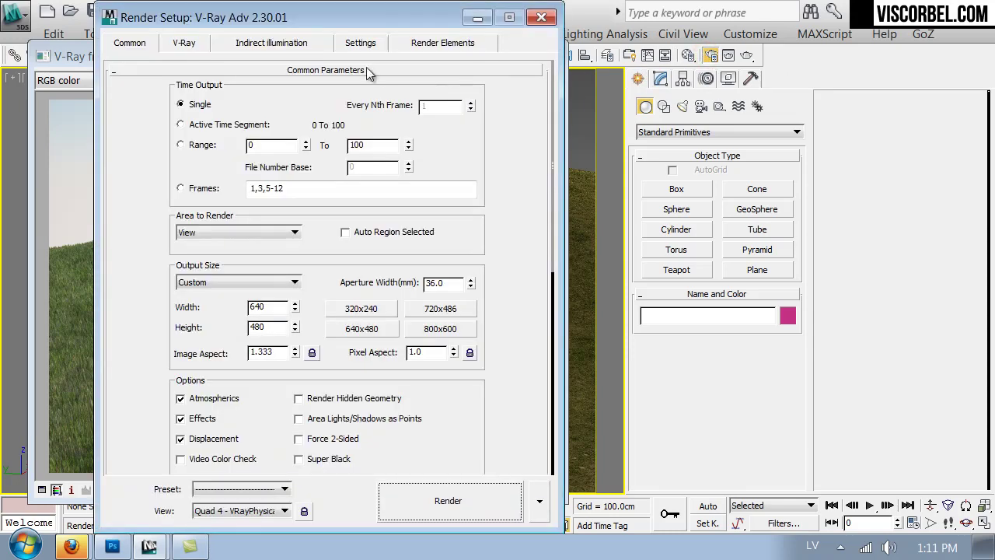
click(359, 43)
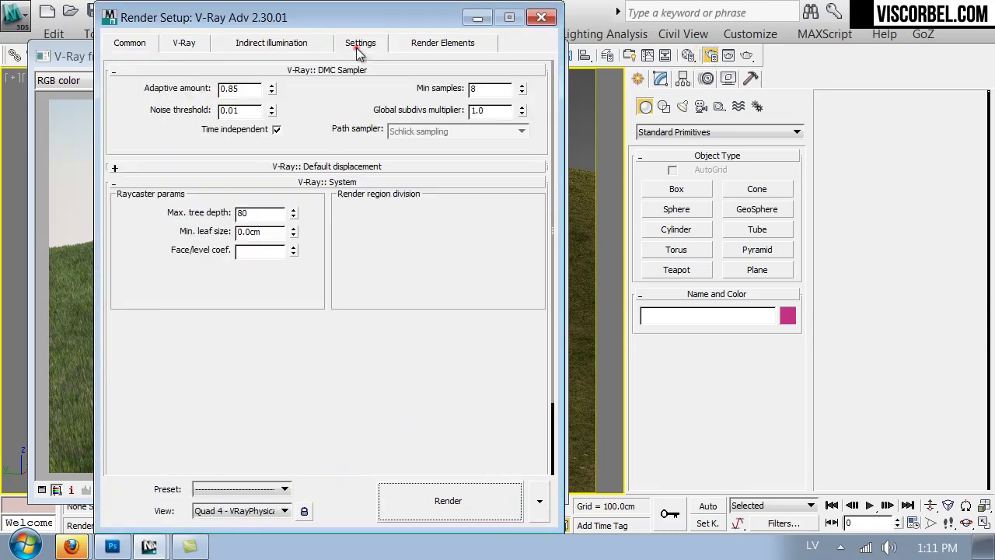
click(300, 166)
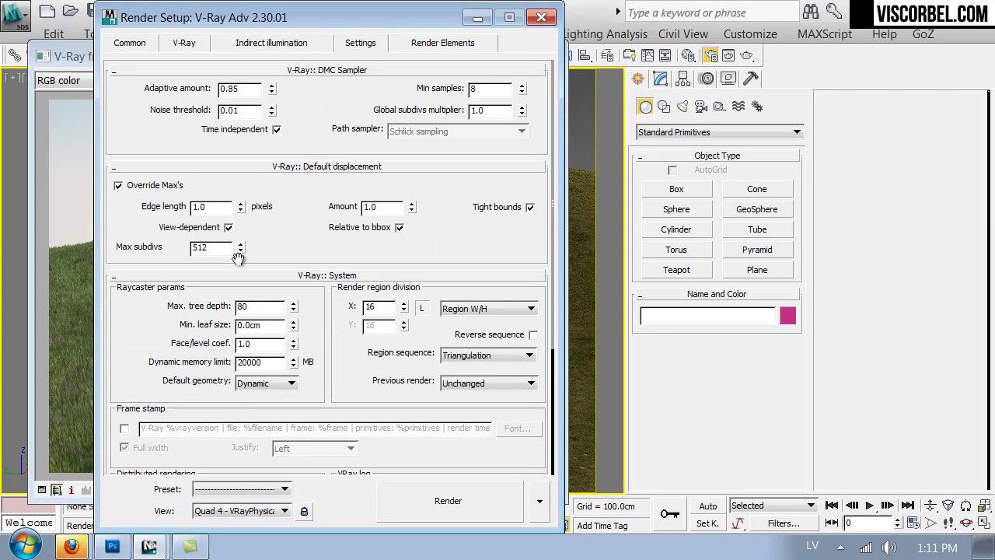
double_click(213, 209)
double_click(224, 249)
drag(377, 21, 532, 56)
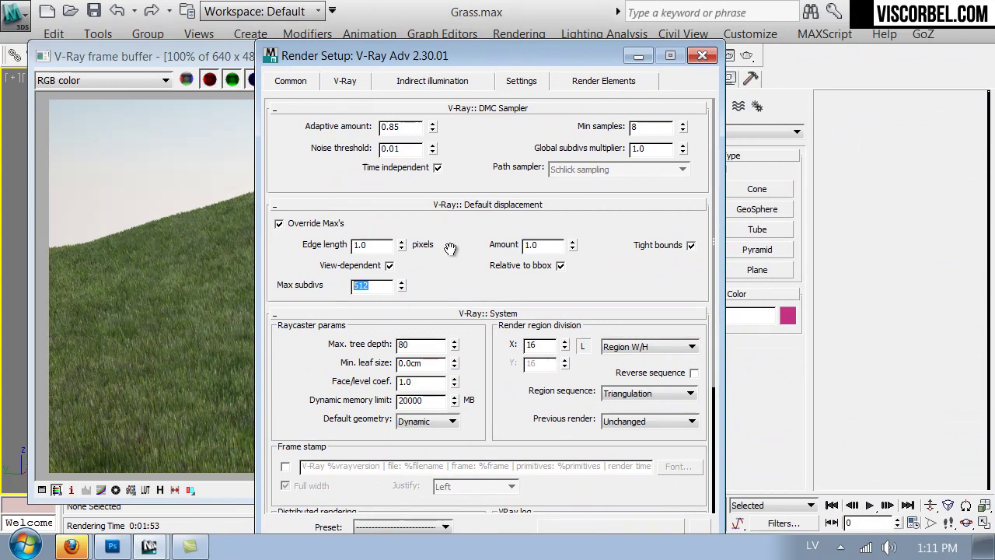
drag(440, 288, 462, 279)
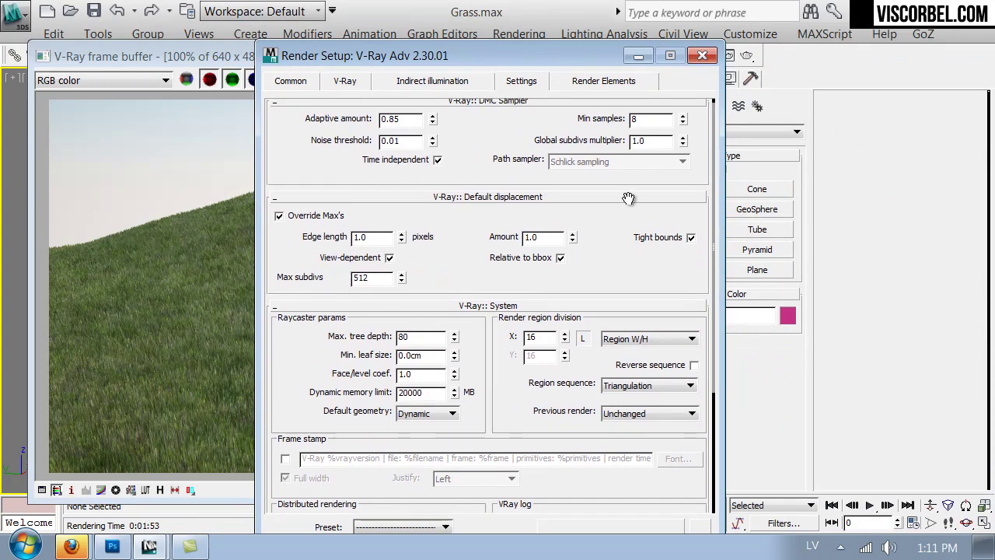
click(702, 55)
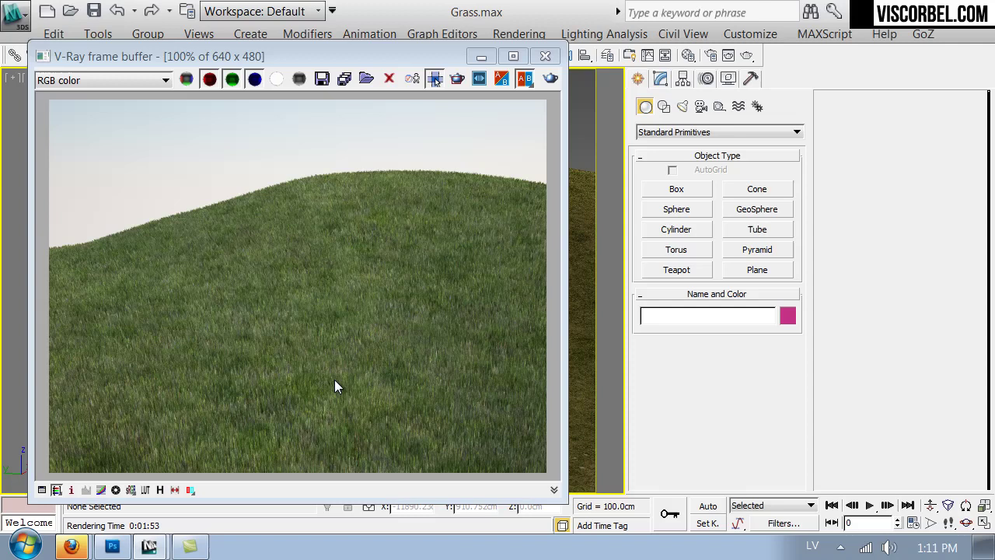
Bring the V-Ray frame buffer forward, nudge it aside, and close it
click(337, 333)
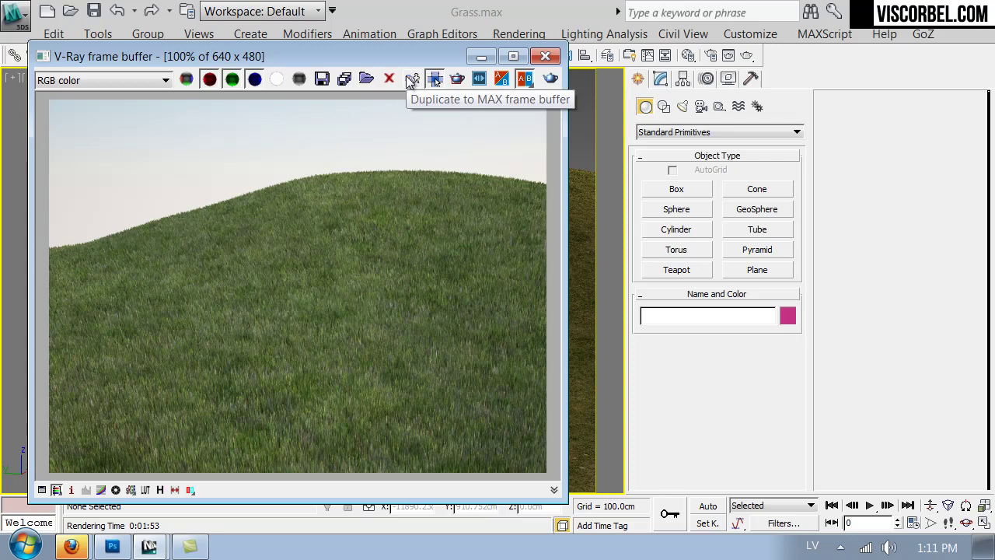
drag(405, 57, 445, 39)
click(586, 37)
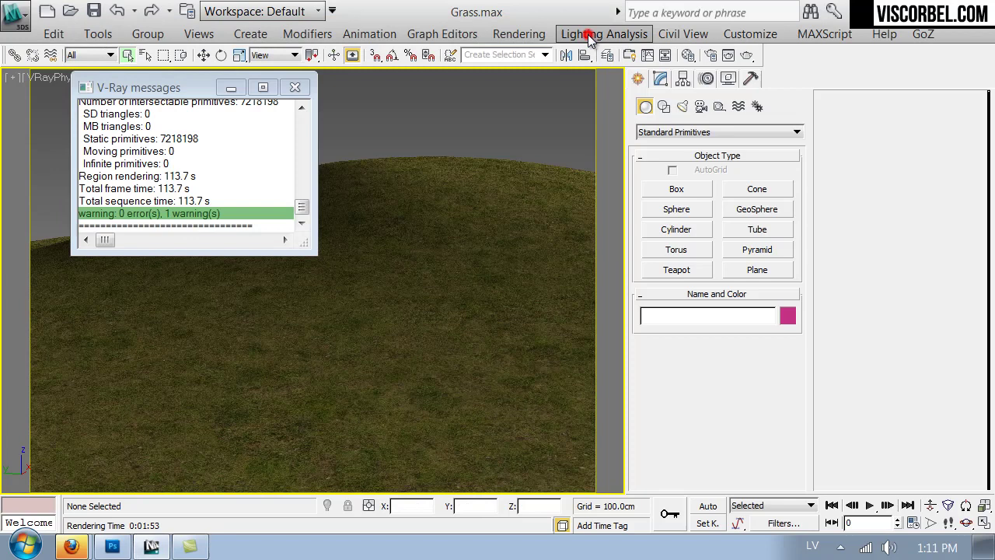
Unhide all objects without unhiding layers, close the render log, and select Forest001
right_click(463, 150)
click(528, 89)
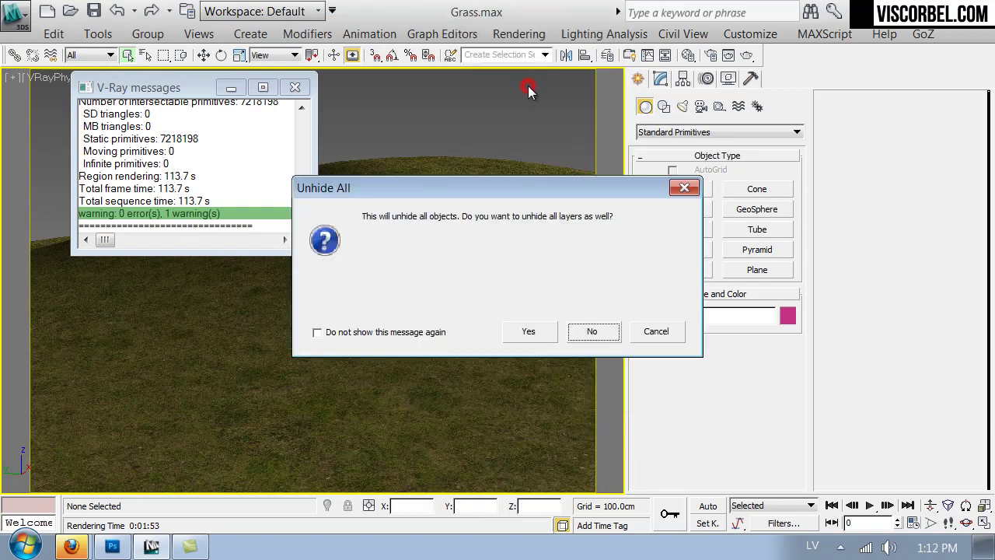
click(591, 332)
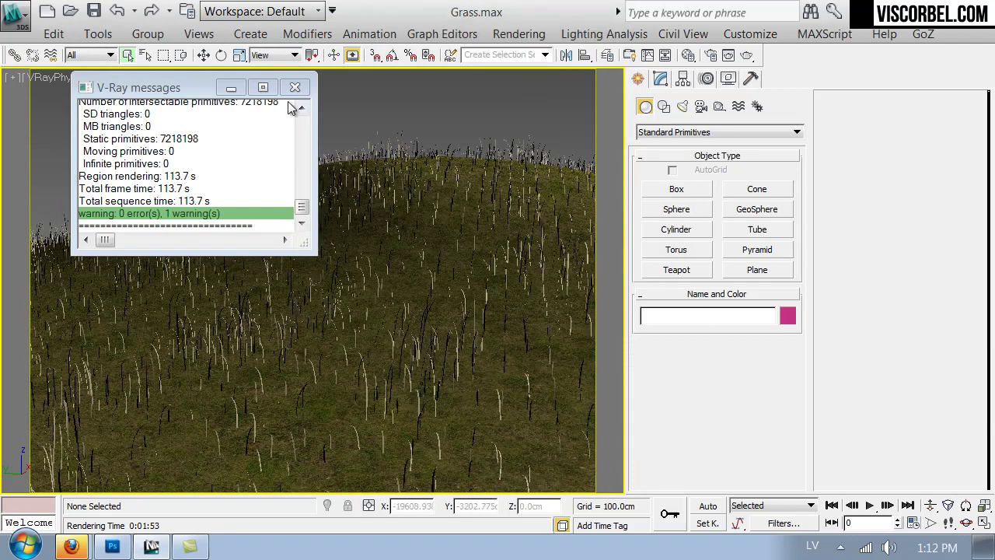
click(300, 84)
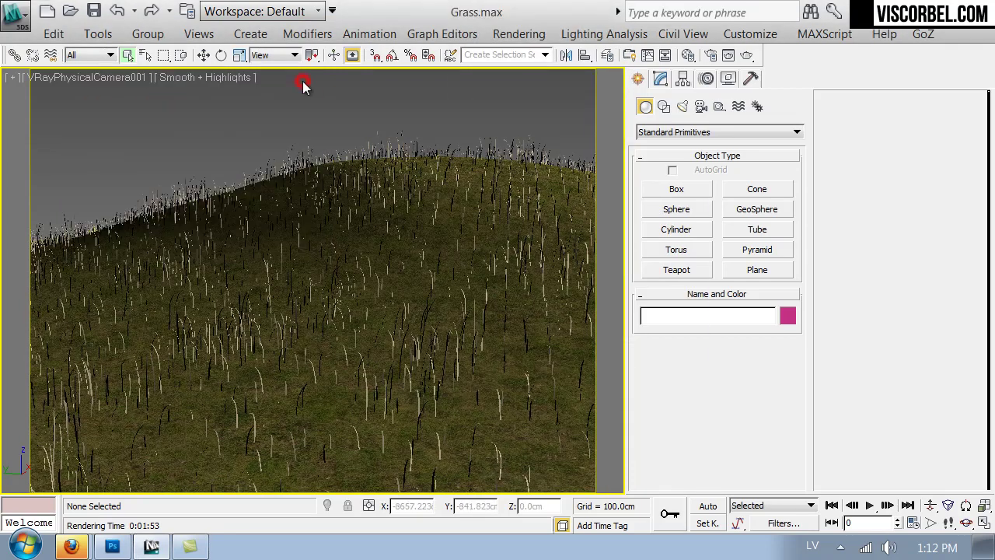
click(388, 152)
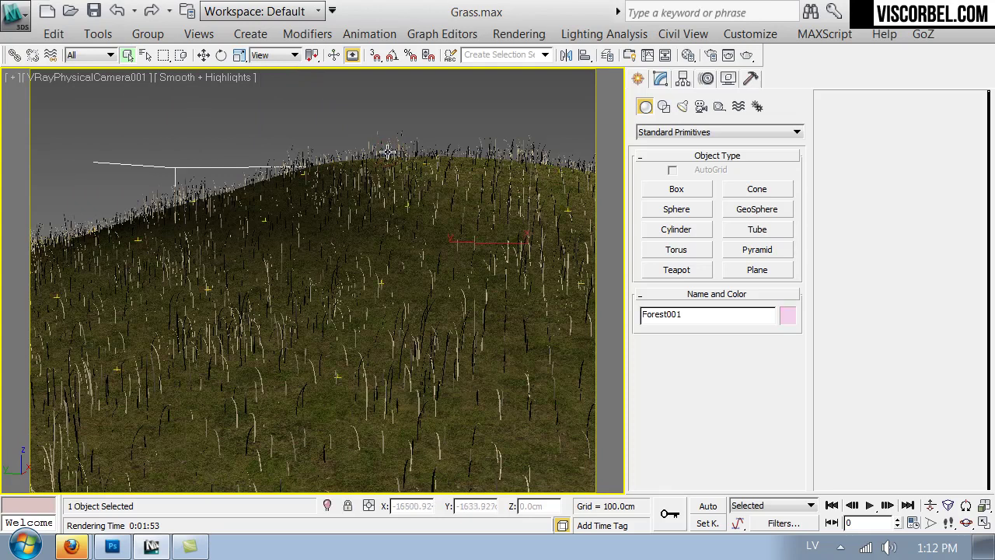
Clear the selection and marquee-select the five source grass blades in the Front view
key(p)
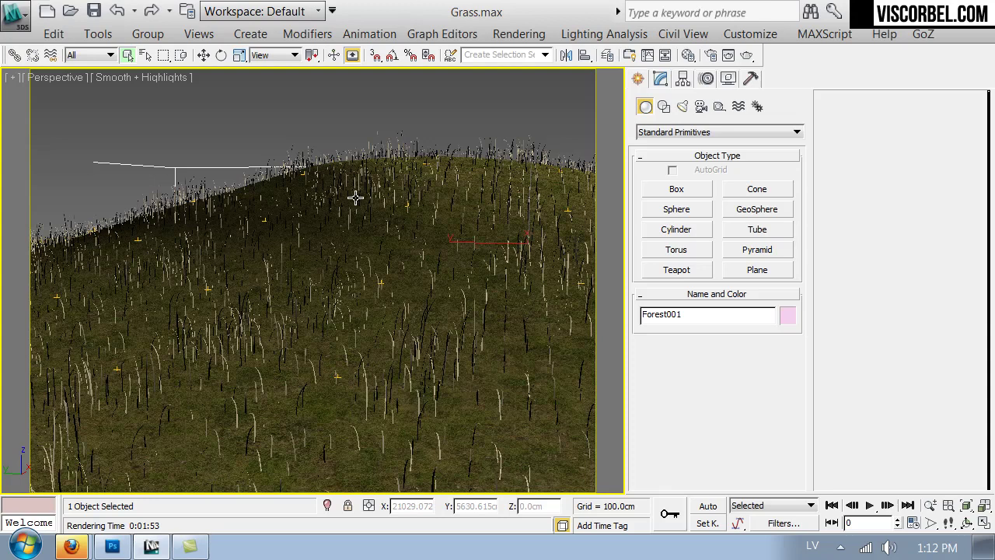
click(332, 122)
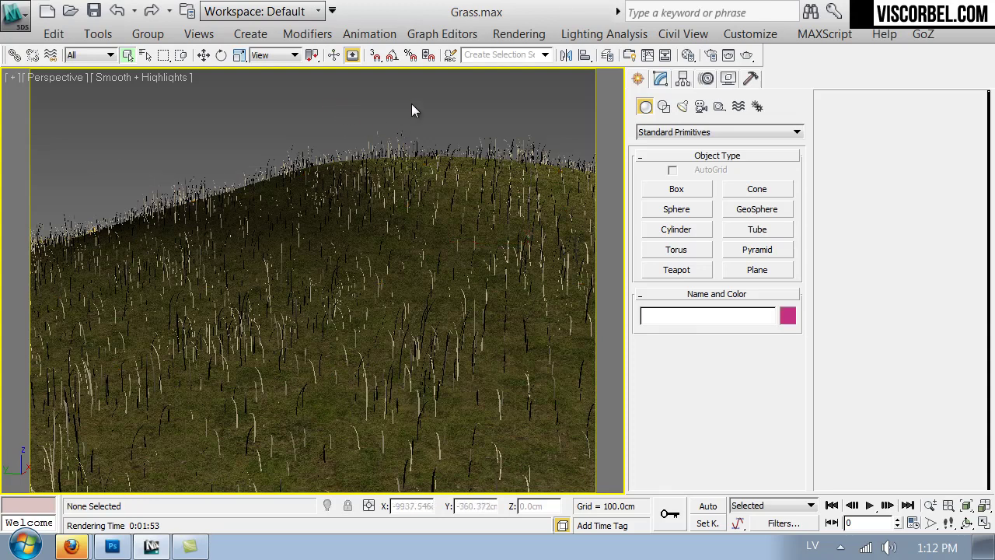
key(z)
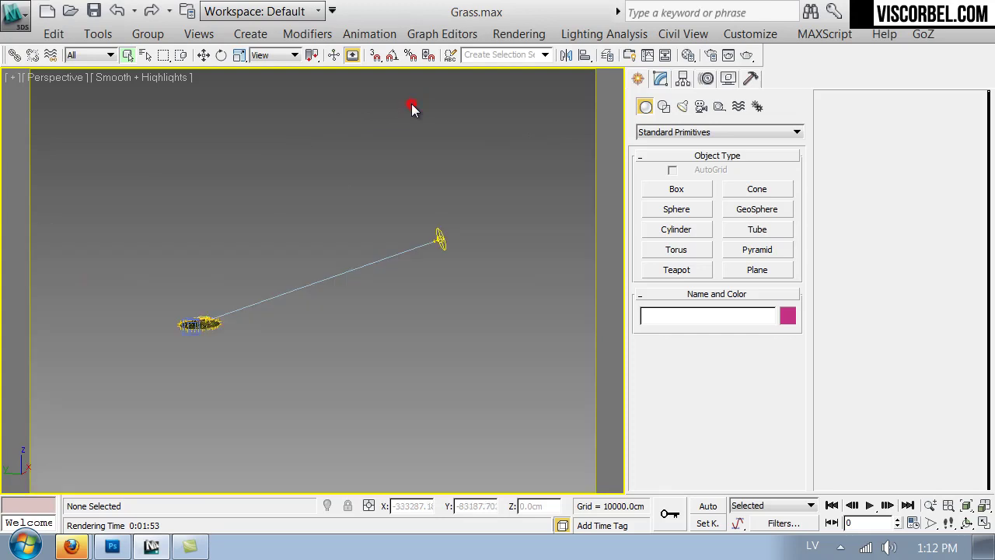
key(f)
key(z)
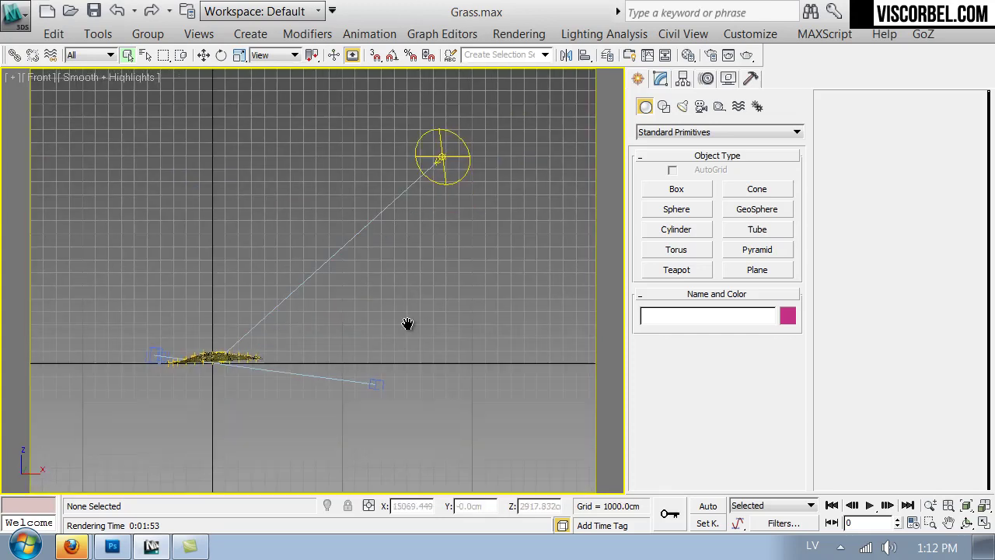
scroll(424, 239, up, 10)
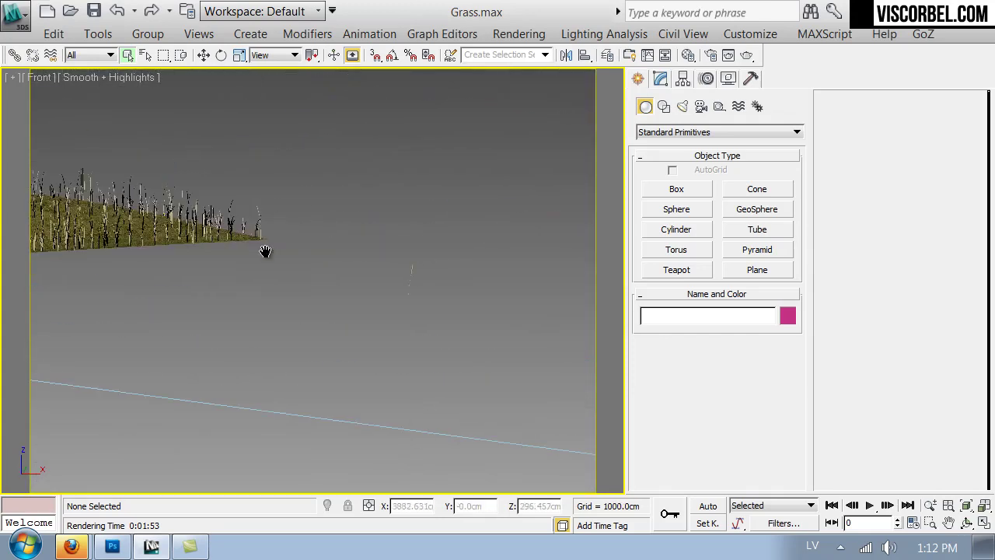
drag(378, 376, 517, 455)
Isolate the five blades in Perspective and orbit around them, briefly toggling wireframe
key(z)
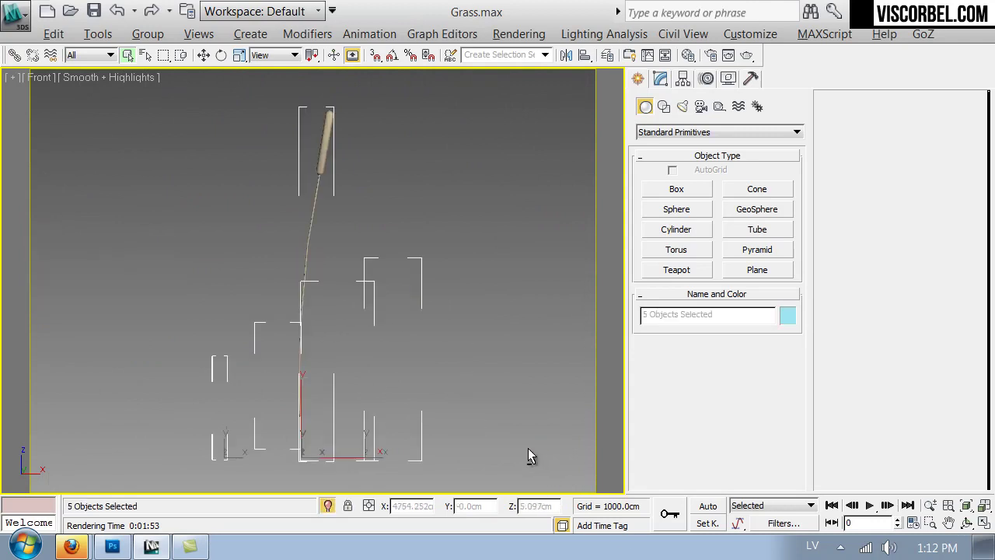
key(p)
key(z)
key(F3)
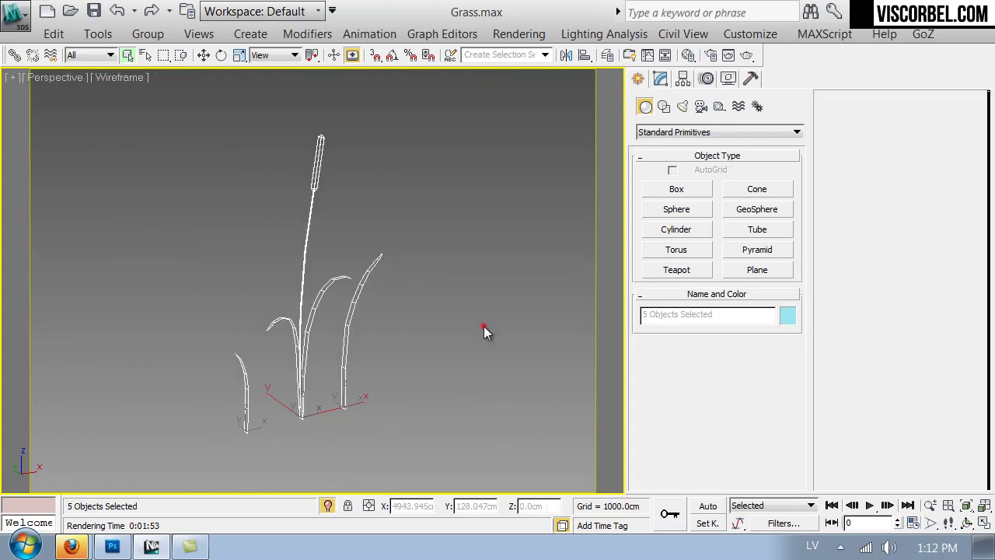
click(482, 328)
alt+middle_drag(519, 304, 417, 347)
key(F3)
alt+middle_drag(274, 420, 410, 340)
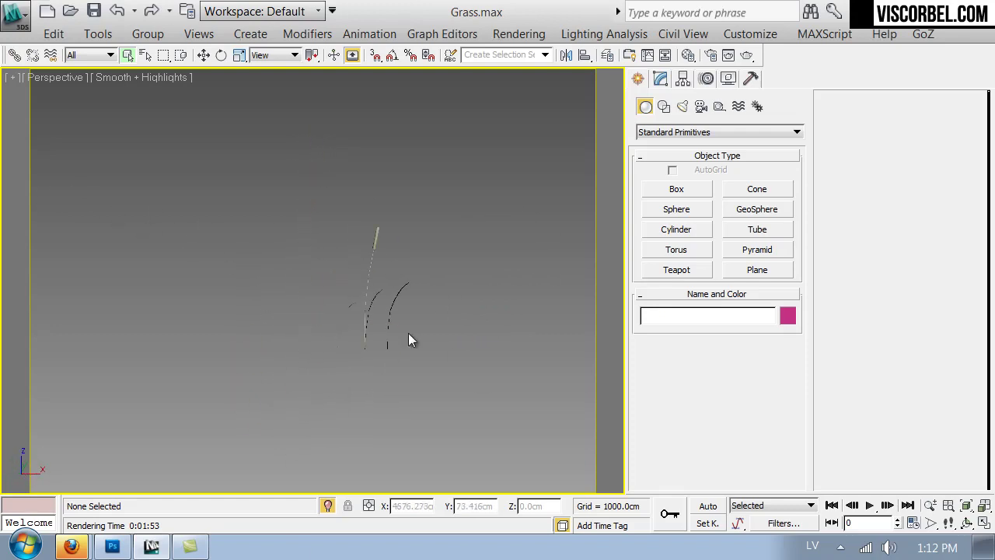
Return to the camera view and unhide all hidden objects
key(c)
right_click(329, 251)
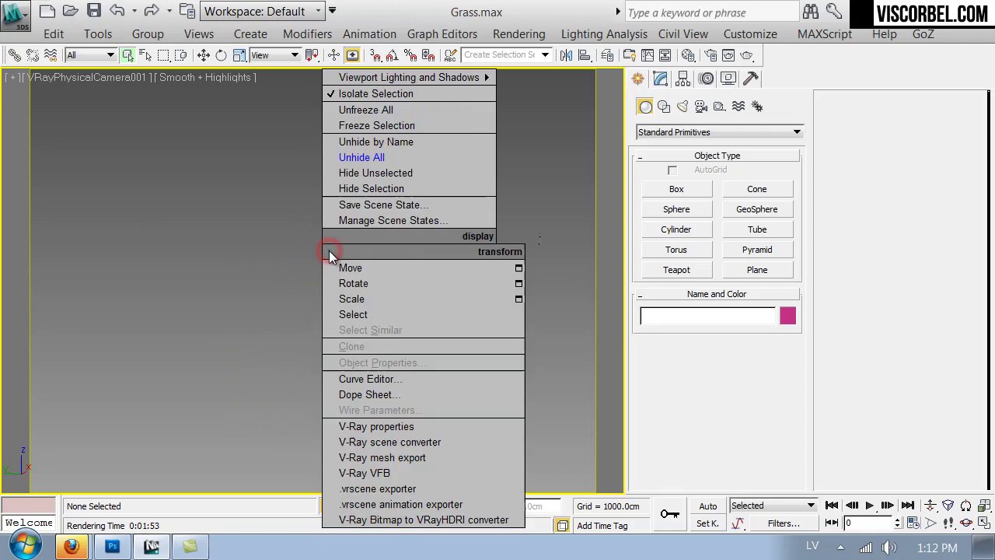
click(366, 156)
click(608, 338)
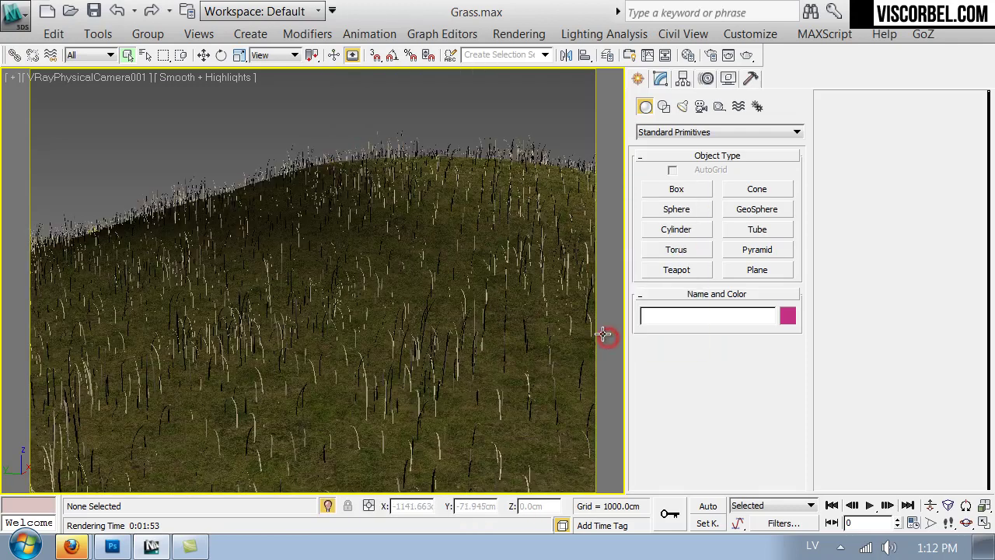
Turn off the Displace map on the Ground material
key(m)
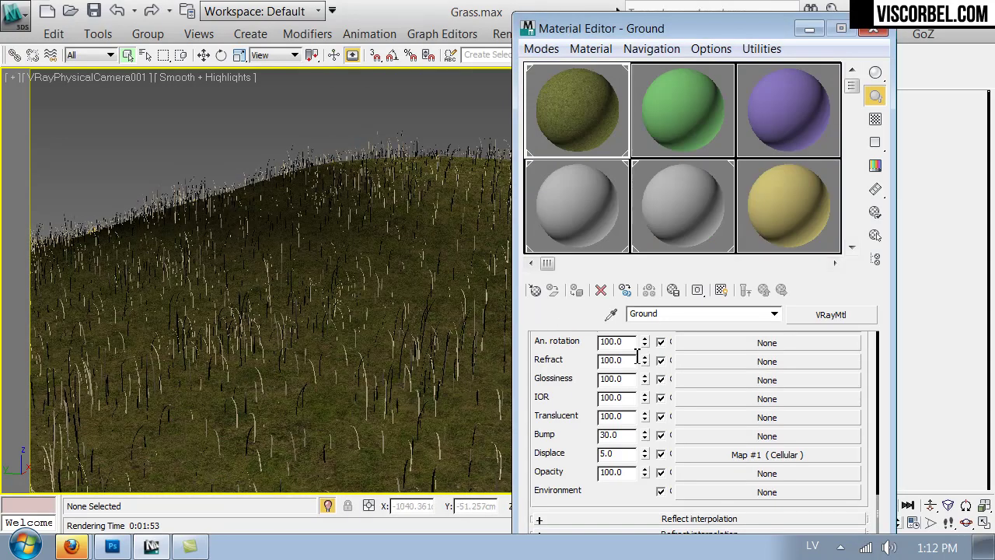
click(660, 454)
click(874, 29)
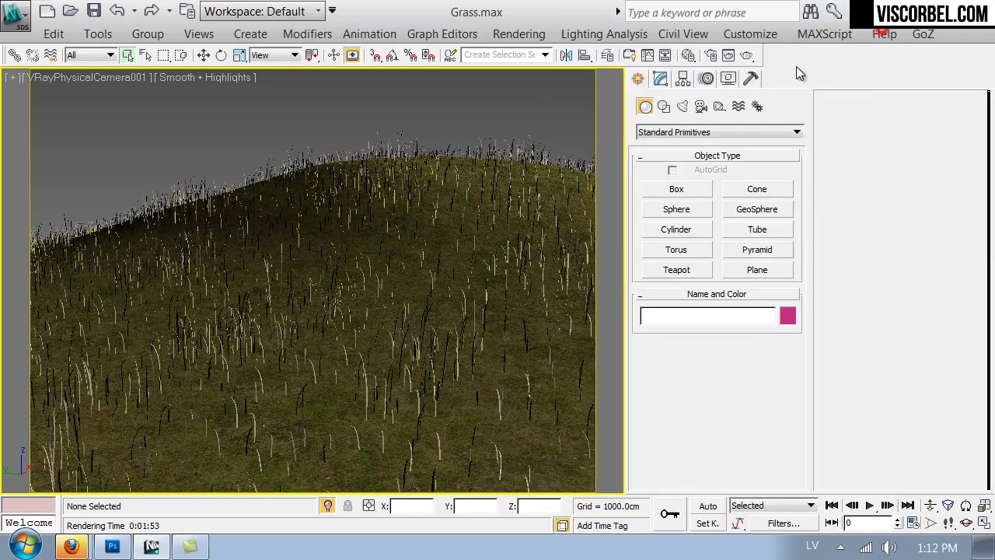
Start a test render, then cancel it and close the V-Ray frame buffer
click(747, 58)
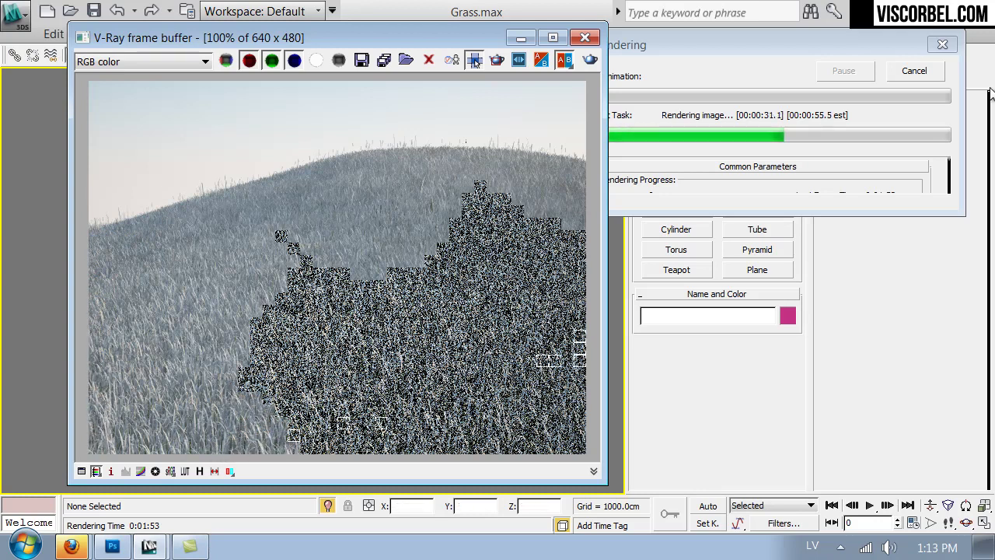
click(933, 73)
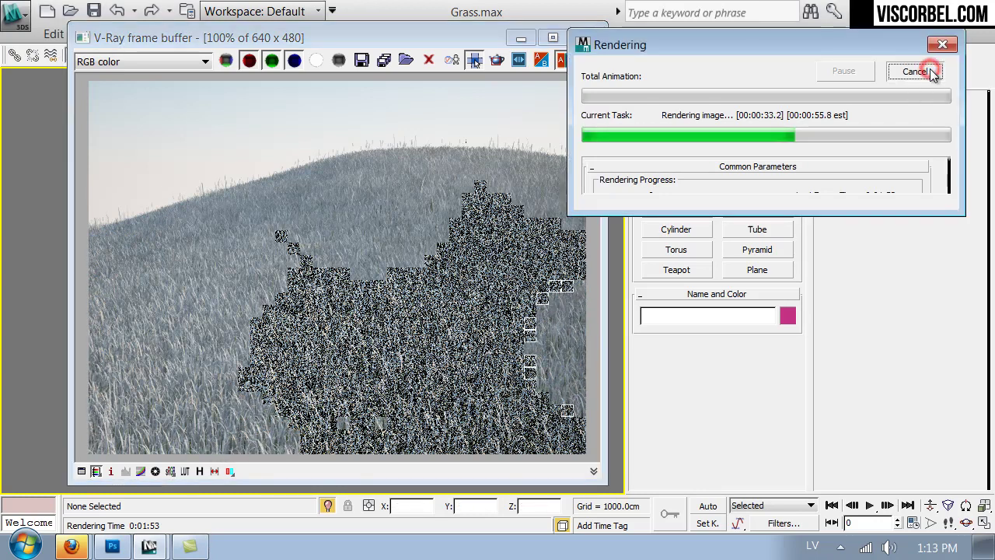
click(933, 73)
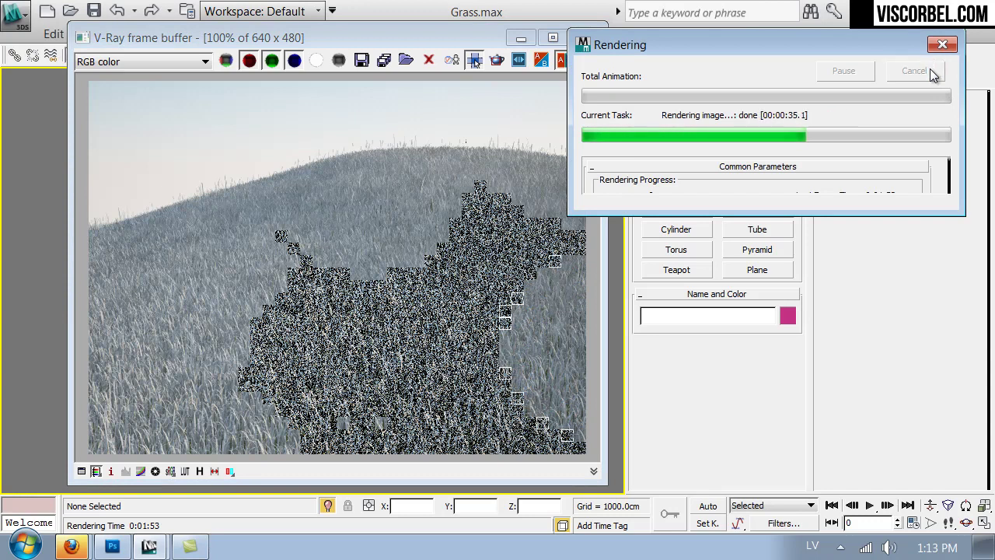
click(589, 37)
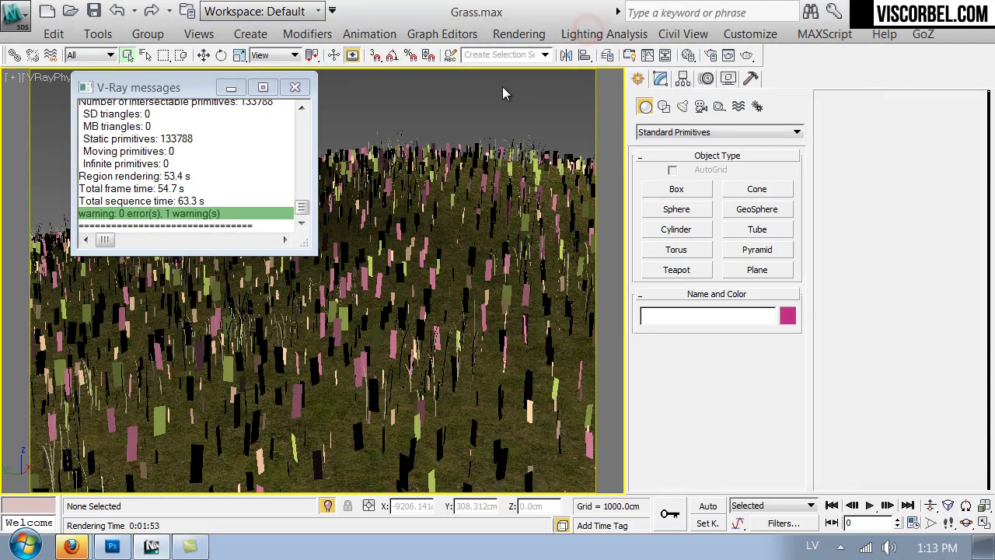
Close the render log and marquee-select the five source grass blades in the Front view
click(300, 87)
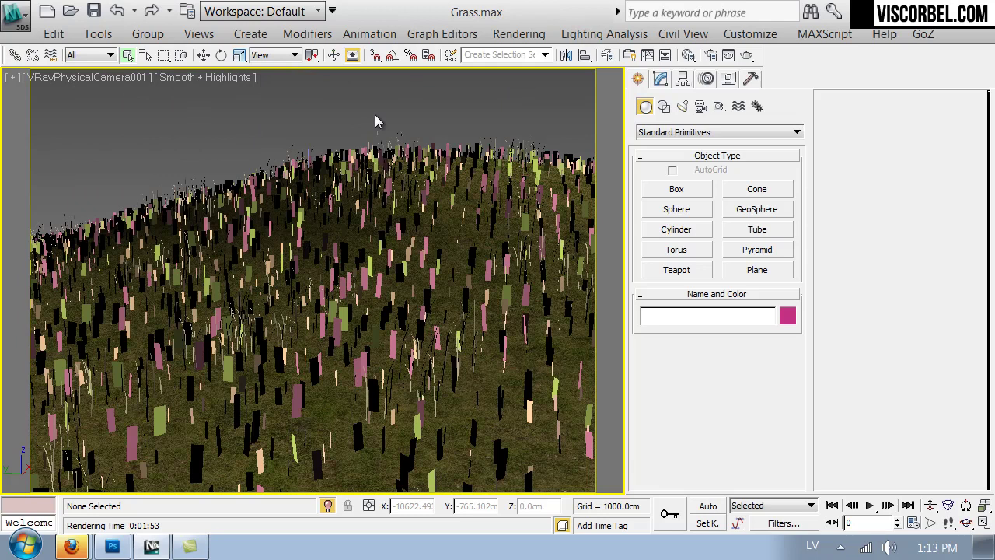
key(p)
key(f)
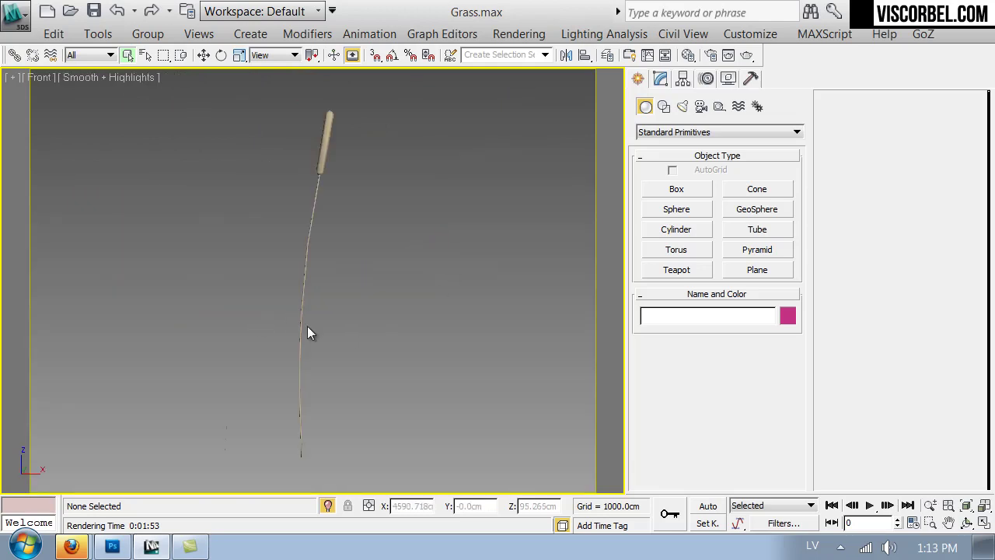
scroll(418, 278, down, 3)
middle_drag(418, 278, 439, 286)
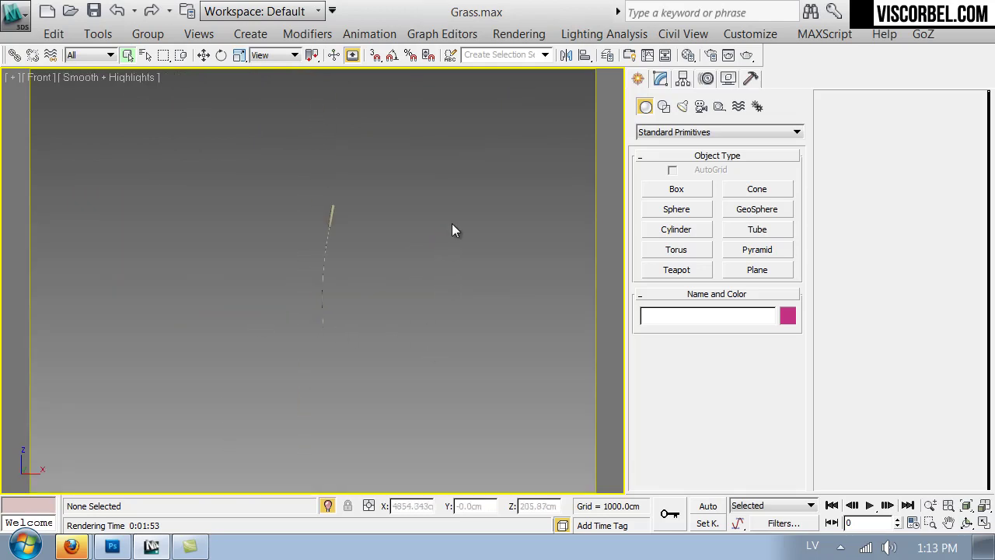
drag(492, 152, 192, 412)
Isolate the blades, orbit to see them edge-on in Perspective, and open the Material Editor
key(F3)
key(p)
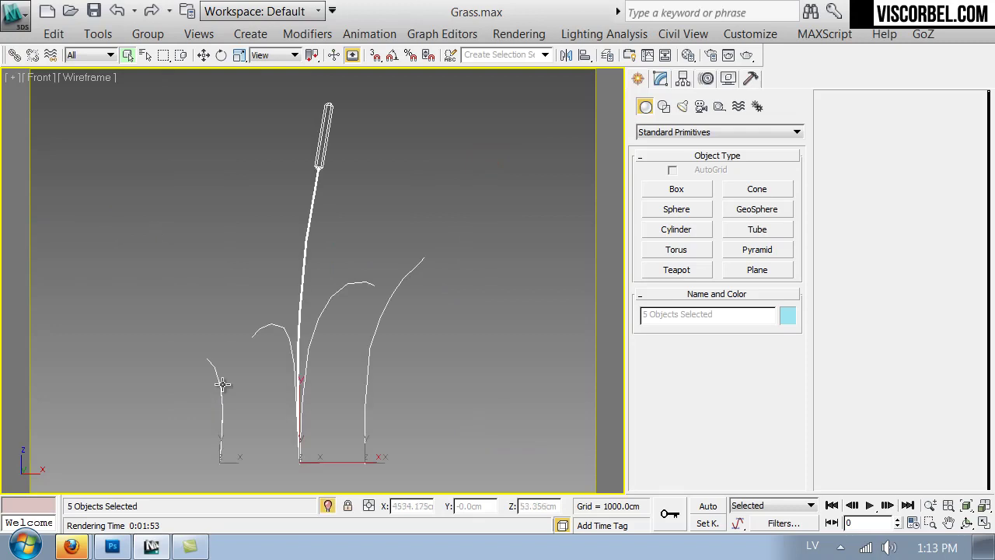
scroll(253, 369, up, 2)
key(F3)
click(532, 237)
alt+middle_drag(378, 207, 470, 234)
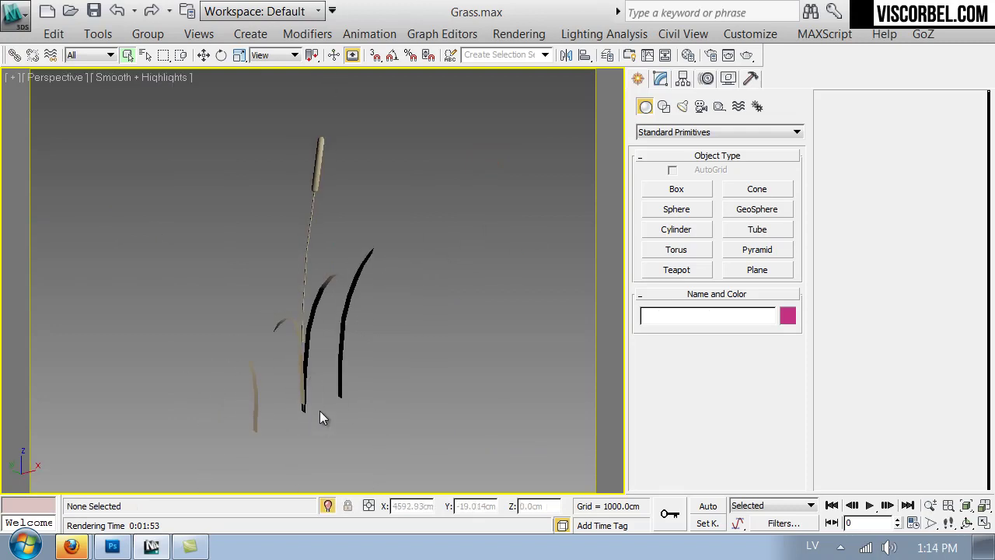
alt+middle_drag(323, 418, 427, 342)
key(m)
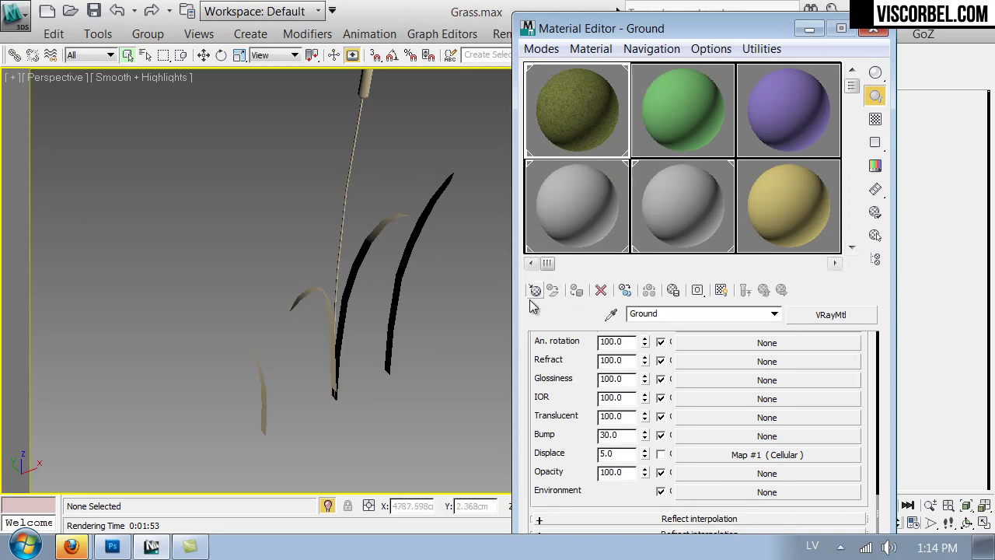
Apply a Gradient Ramp as the Grass material's diffuse map and show it in the viewport
click(599, 207)
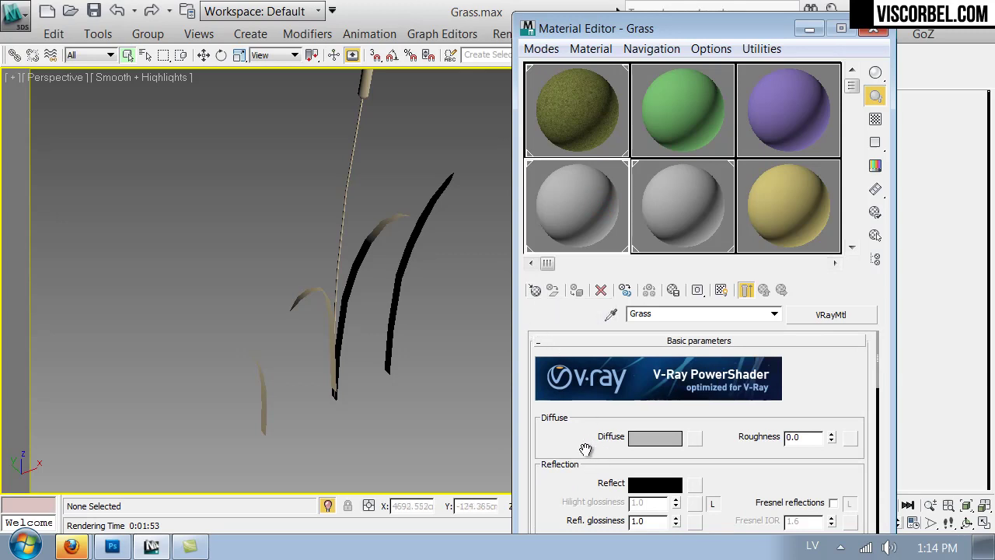
drag(583, 445, 577, 389)
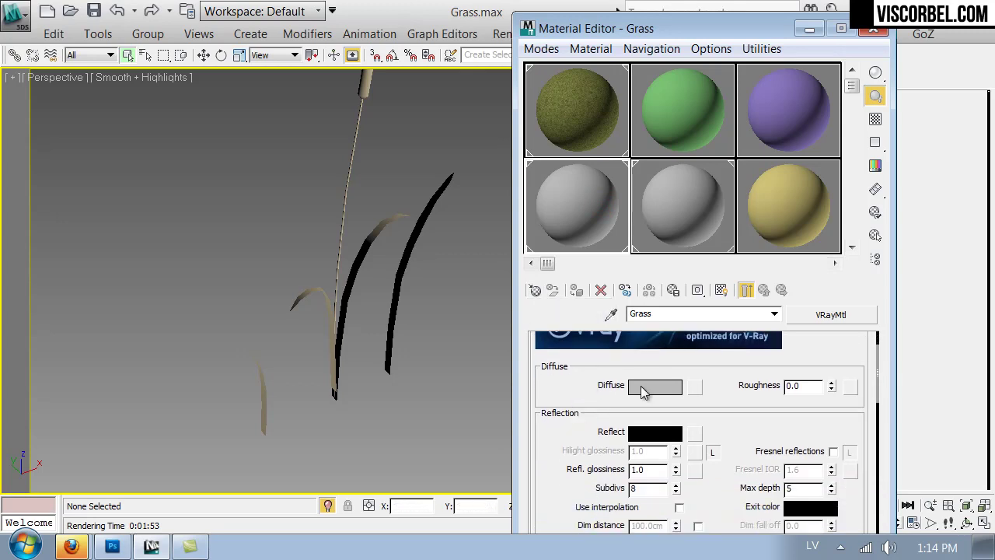
click(696, 389)
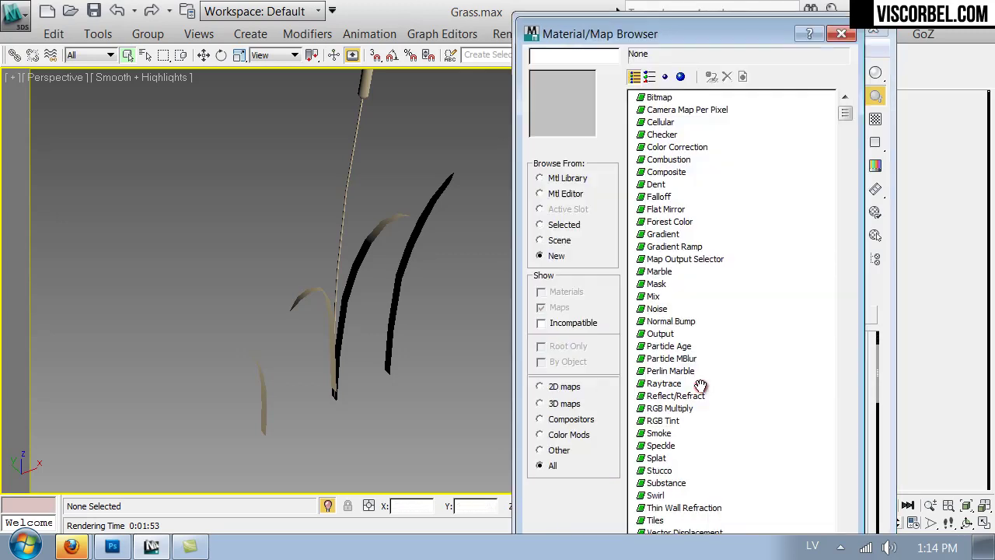
double_click(664, 247)
click(729, 288)
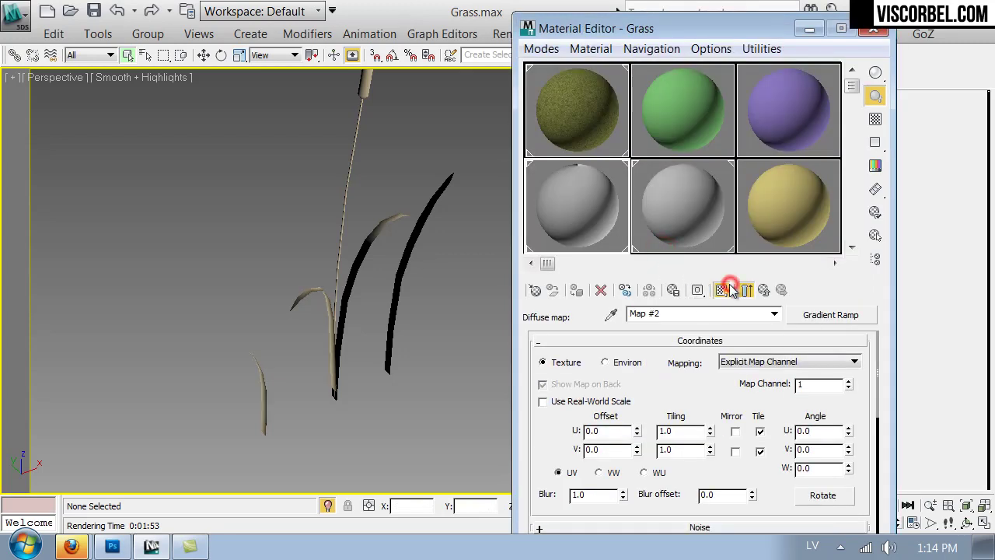
alt+middle_drag(490, 294, 339, 289)
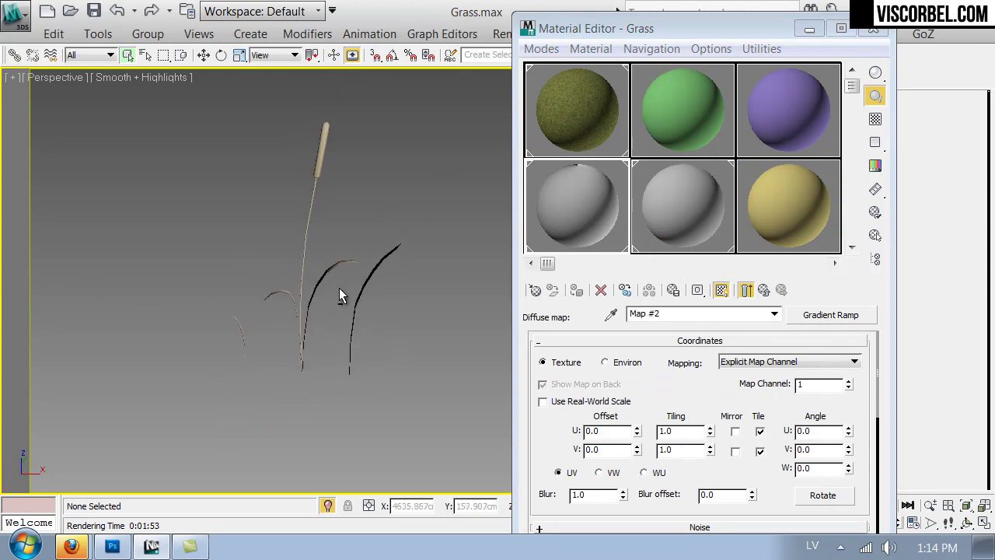
scroll(398, 306, up, 5)
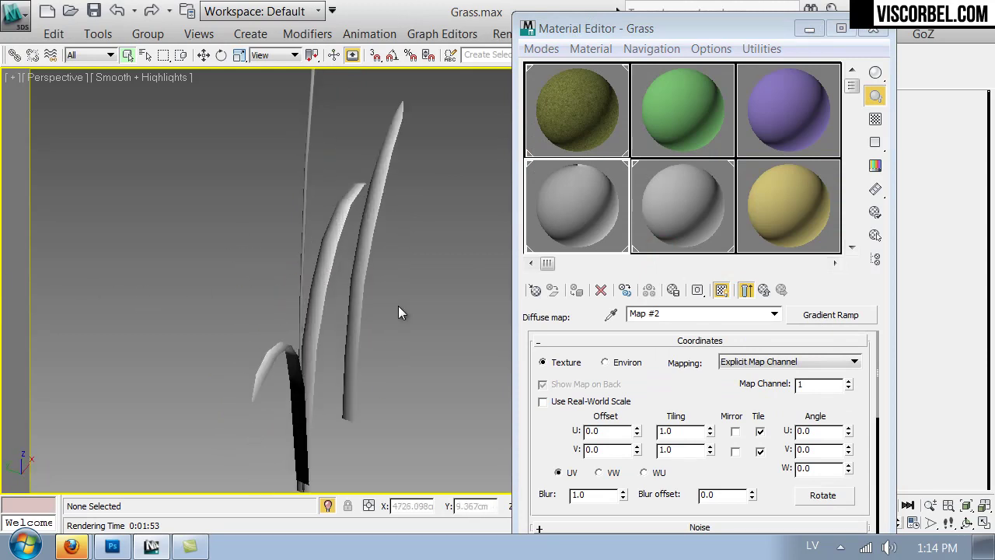
scroll(673, 395, down, 5)
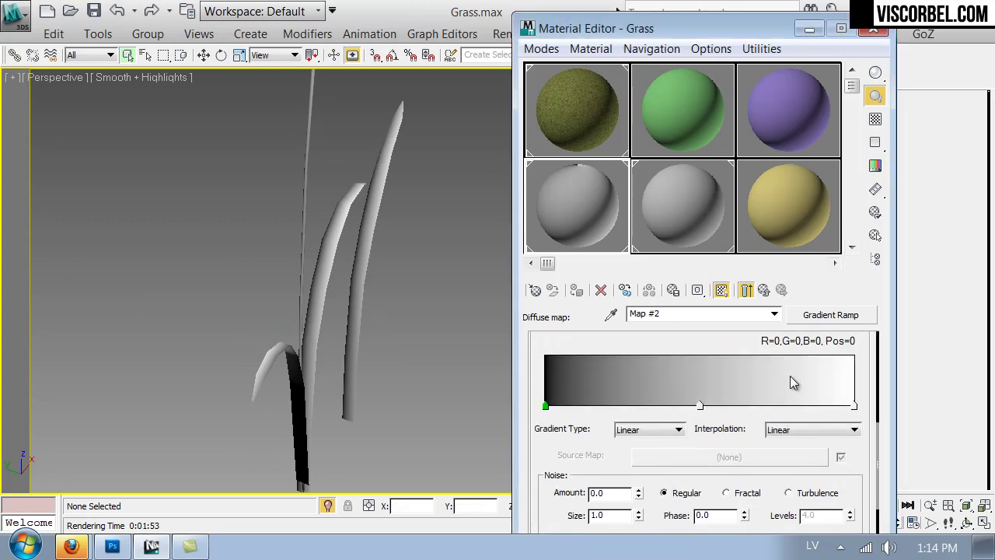
Make the gradient's right flag red and set the Coordinates W Angle to 90
double_click(855, 406)
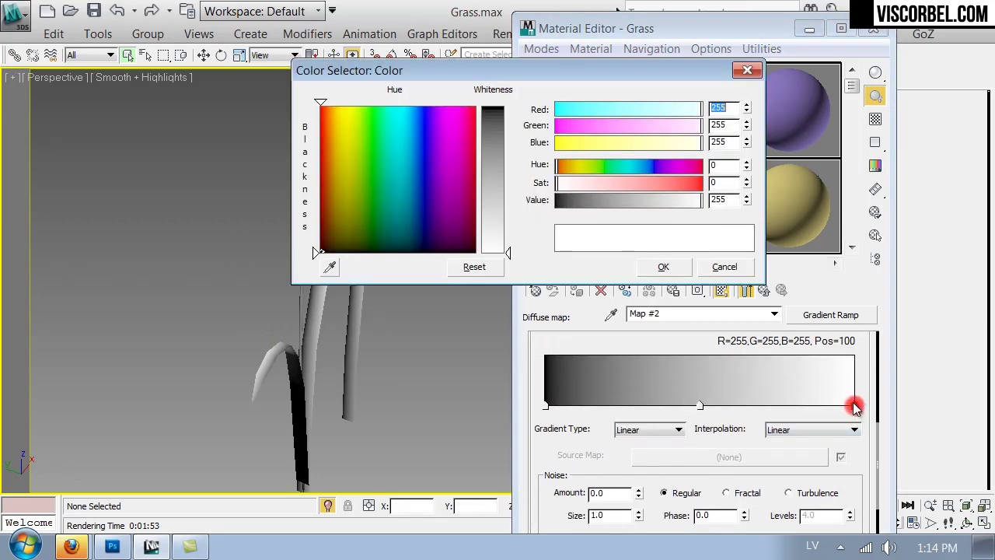
click(655, 183)
click(642, 272)
alt+middle_drag(357, 195, 368, 203)
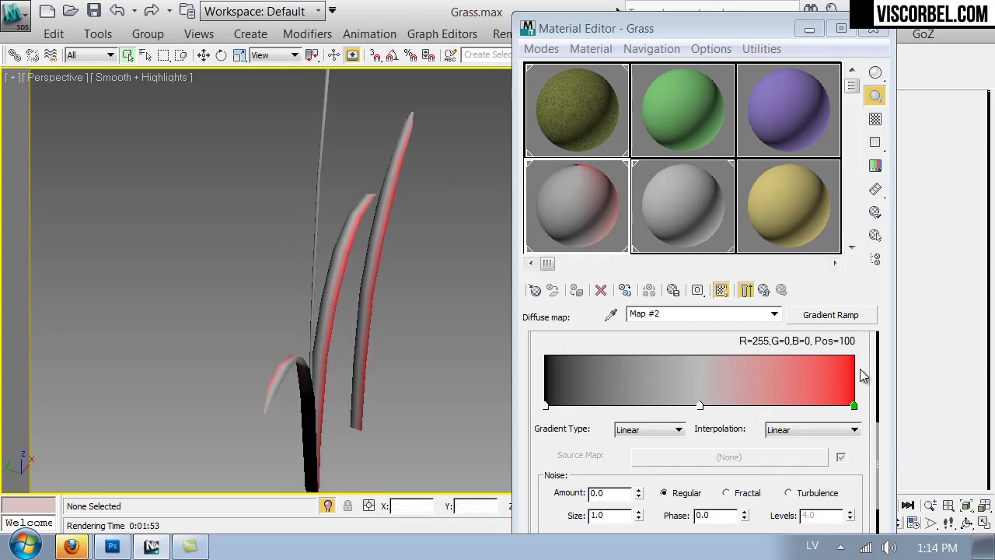
drag(862, 376, 867, 453)
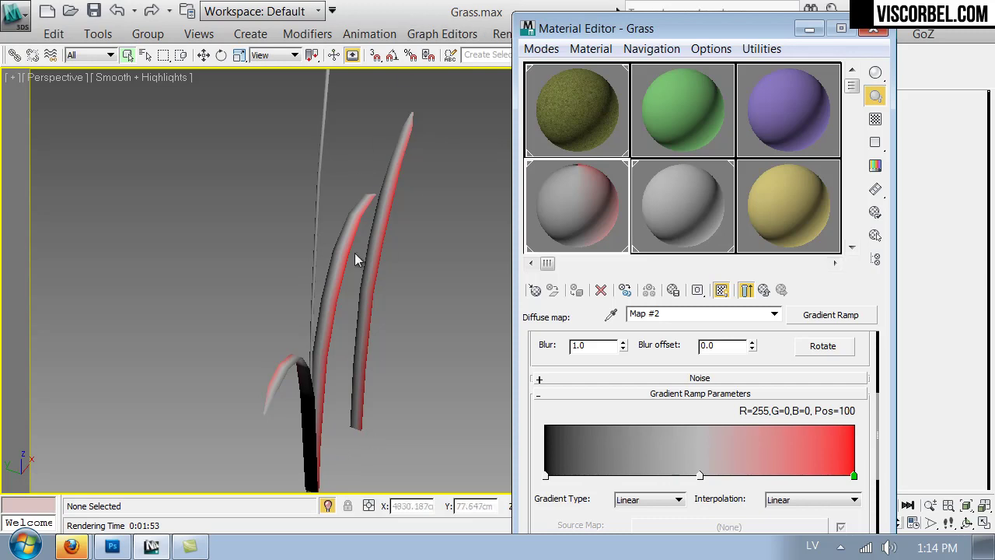
drag(779, 345, 712, 442)
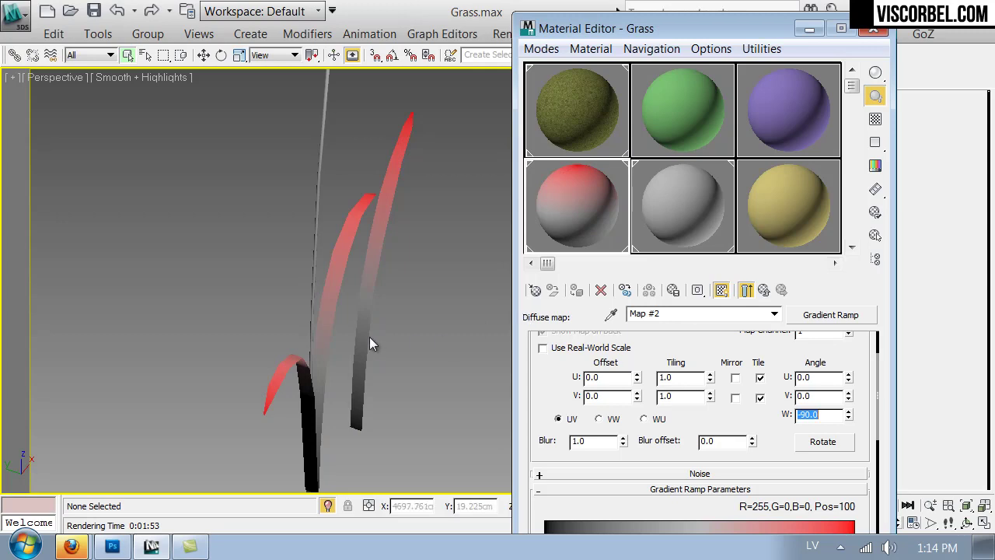
text(90)
key(Return)
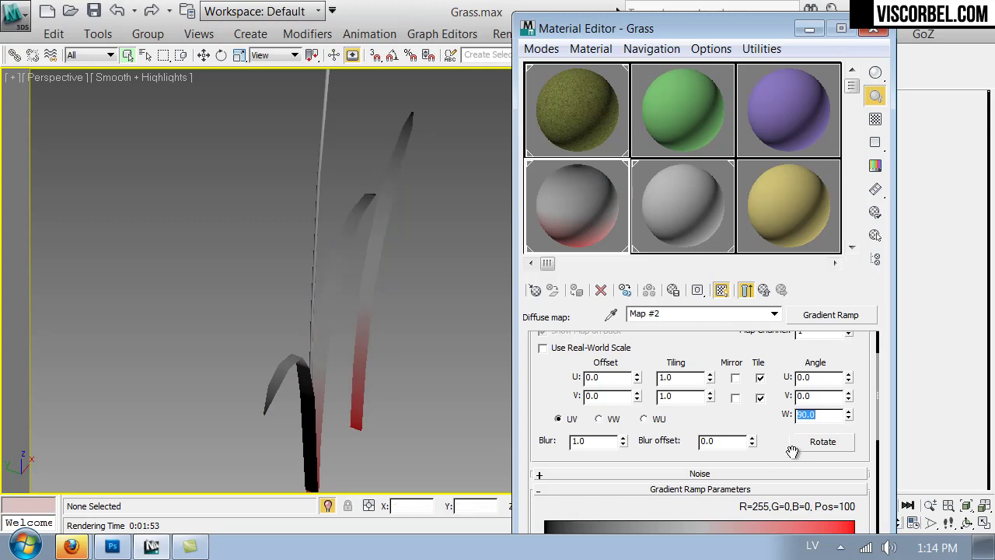
Replace the gradient's left flag with a new olive green flag
drag(791, 452, 782, 431)
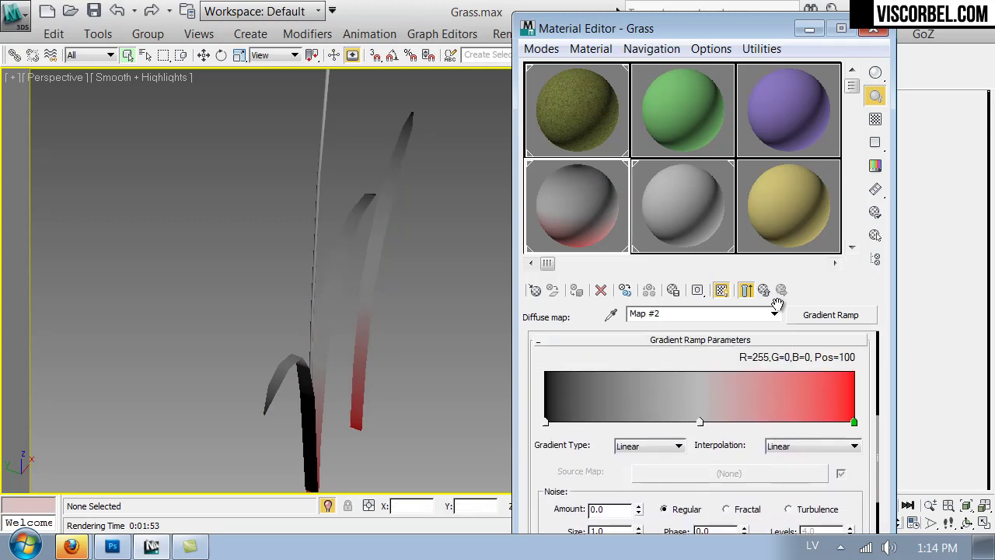
right_click(549, 432)
click(594, 506)
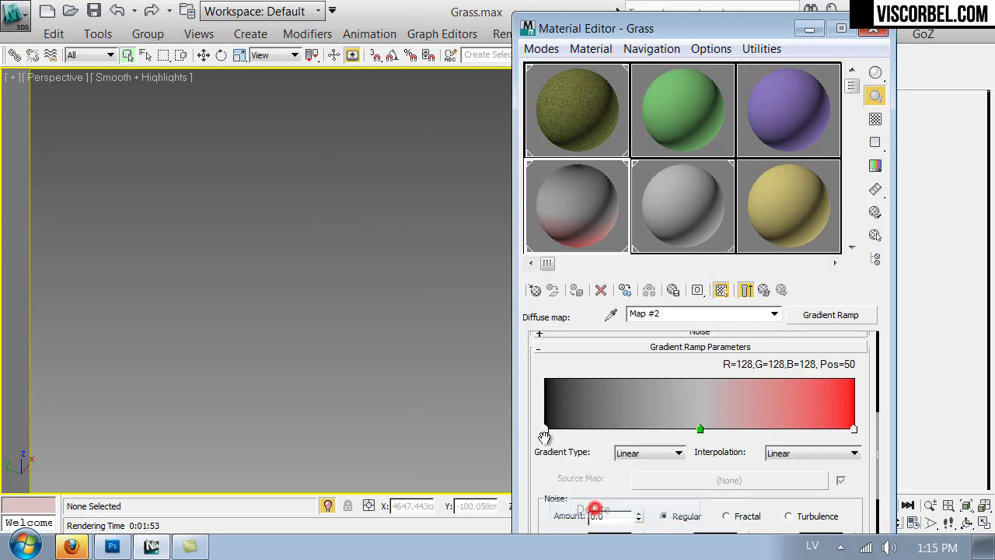
double_click(545, 427)
drag(580, 166, 588, 167)
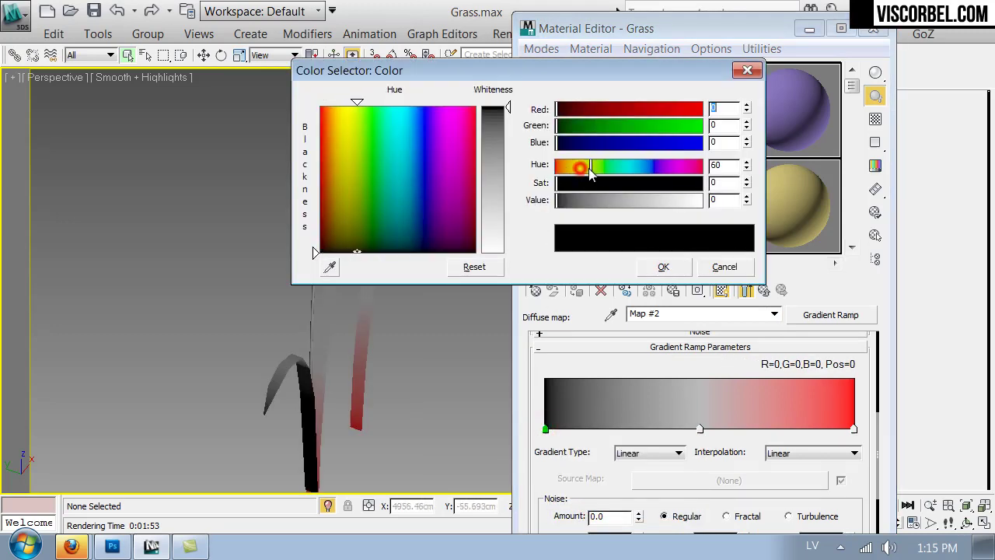
drag(621, 199, 597, 202)
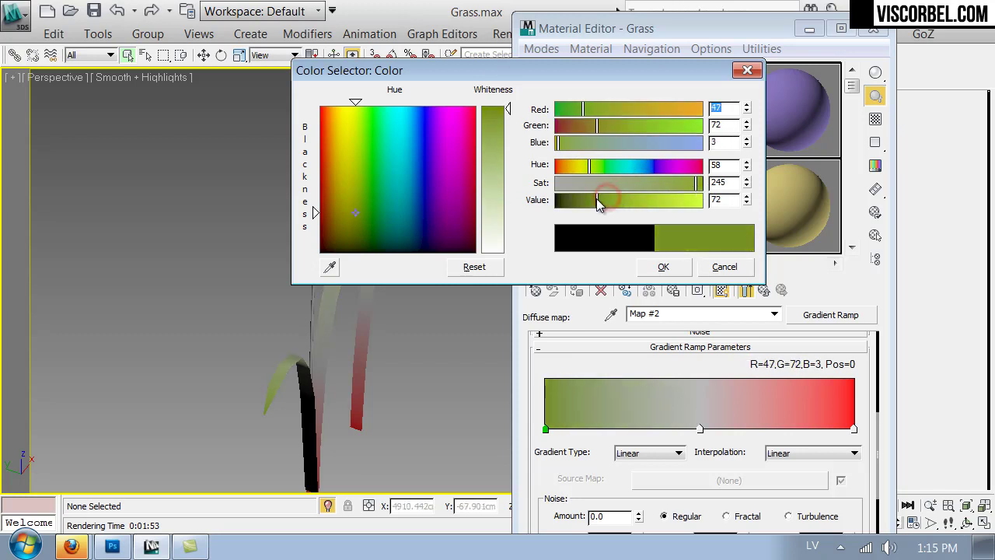
click(663, 266)
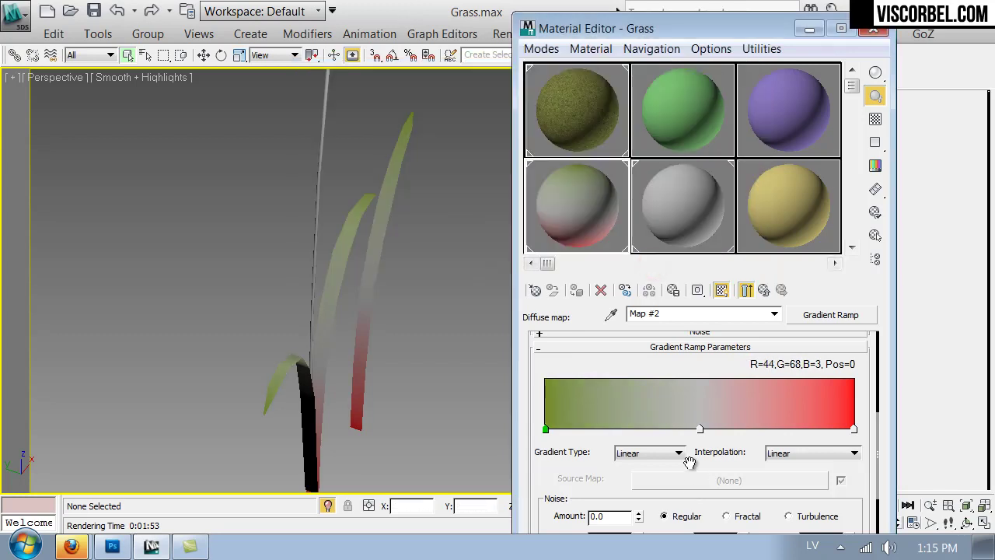
Copy the olive green onto the middle and right gradient flags
right_click(543, 428)
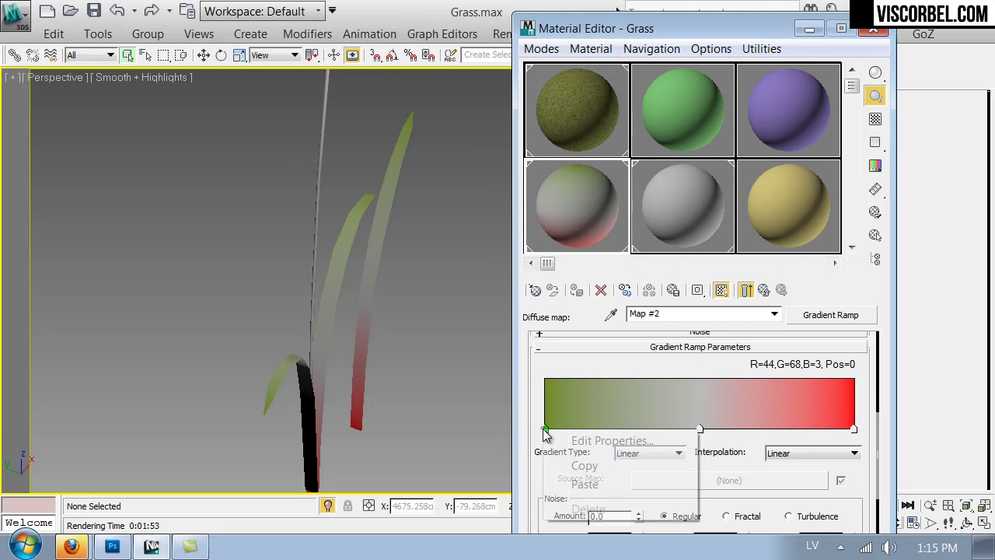
click(575, 464)
right_click(699, 429)
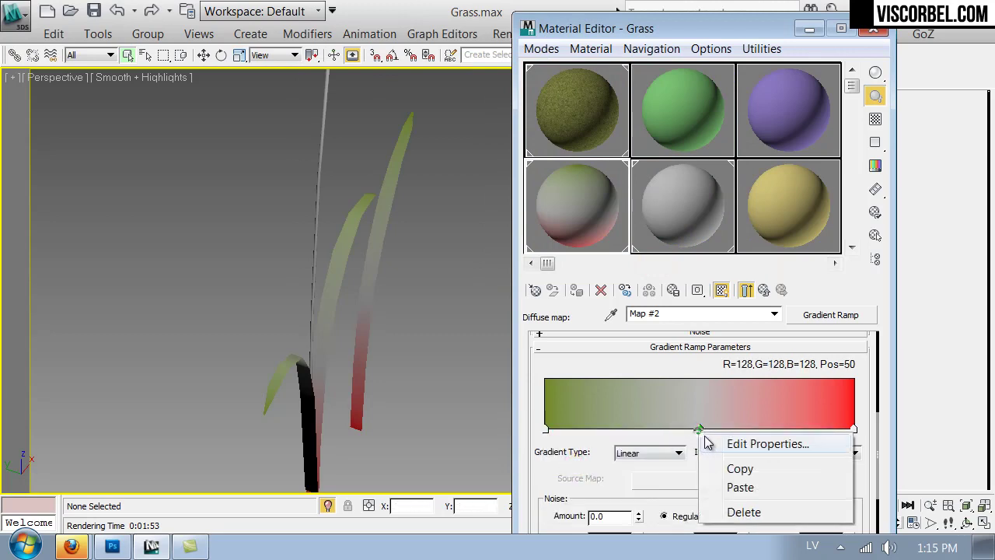
click(735, 481)
right_click(854, 430)
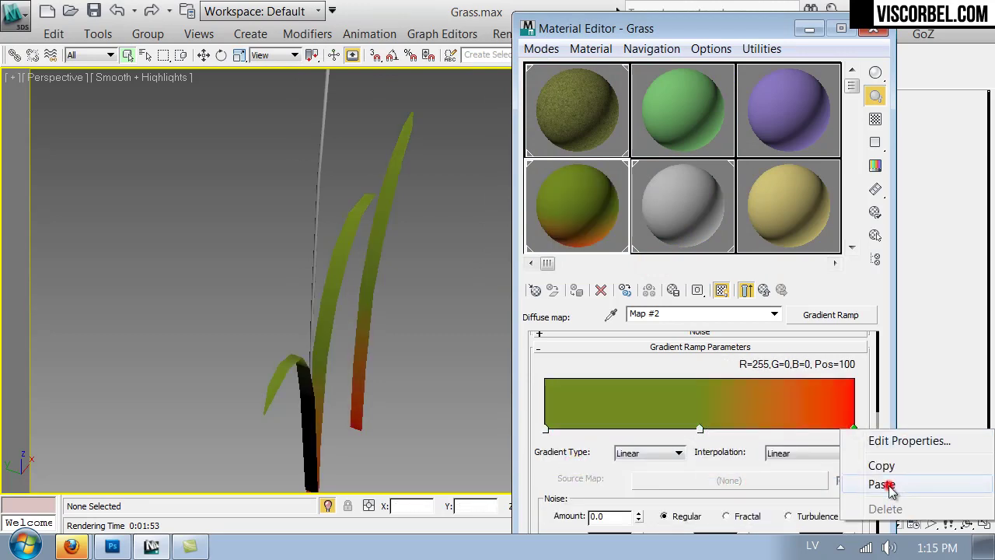
click(886, 482)
Darken the right flag to near-black green and the middle flag to R=24, G=31, B=1
double_click(855, 429)
drag(595, 200, 562, 202)
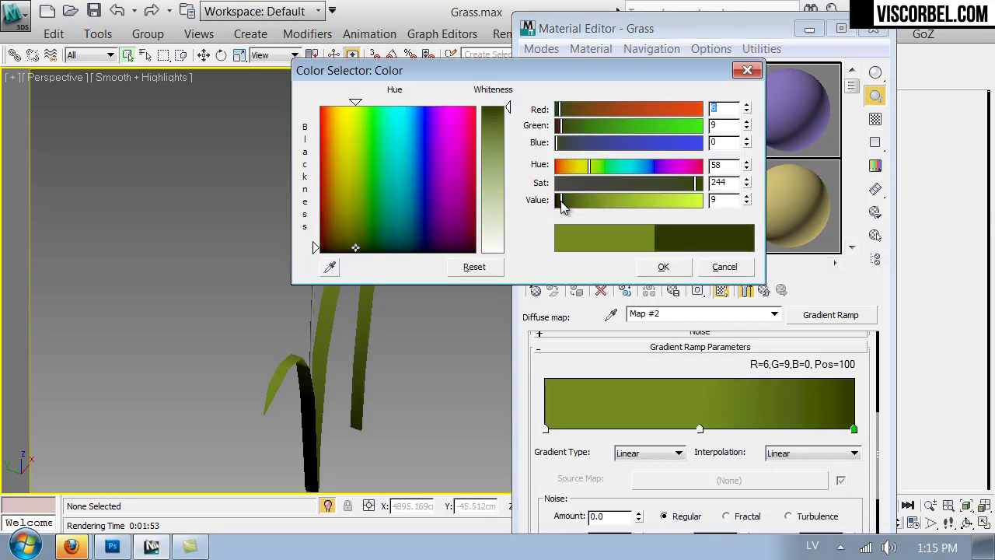
click(665, 267)
double_click(701, 429)
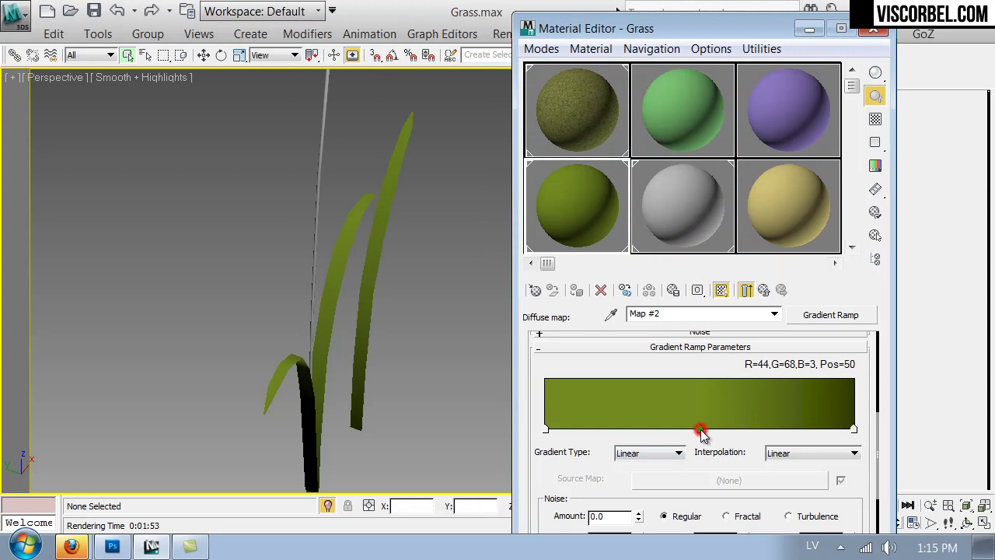
click(583, 201)
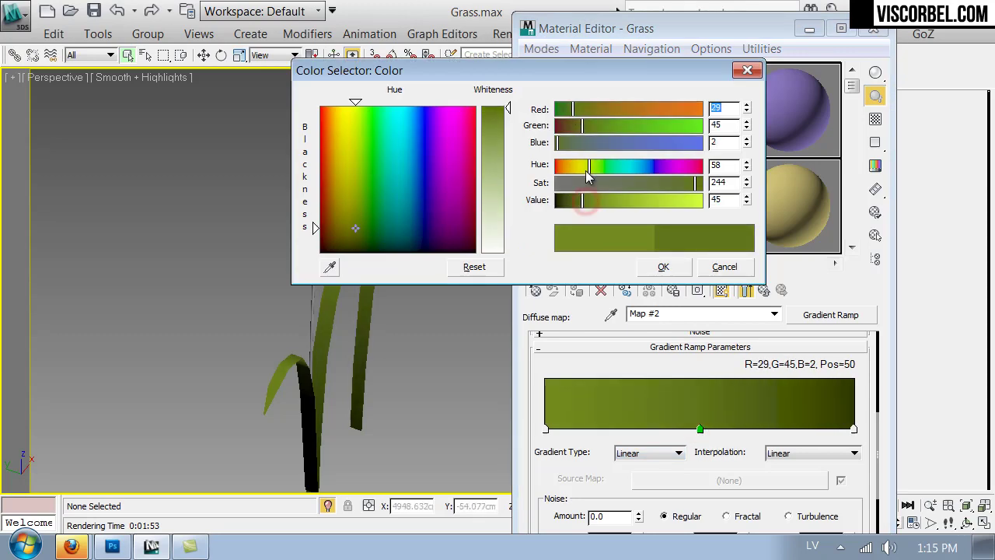
drag(577, 195, 573, 203)
click(683, 267)
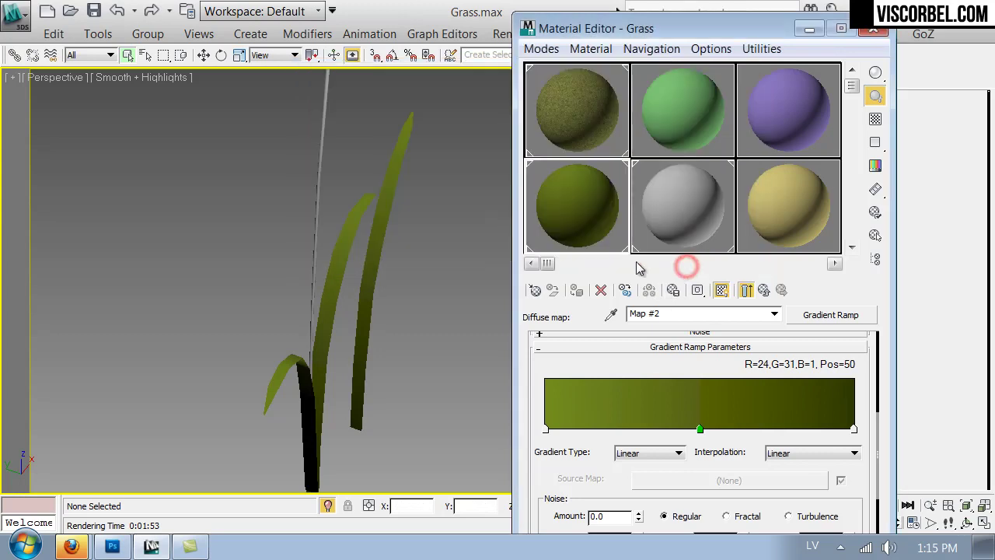
click(482, 273)
alt+middle_drag(400, 231, 356, 172)
Give Grass a Value 54 grey Reflect colour, glossiness 0.74, and Fresnel reflections with IOR 3.0
click(763, 290)
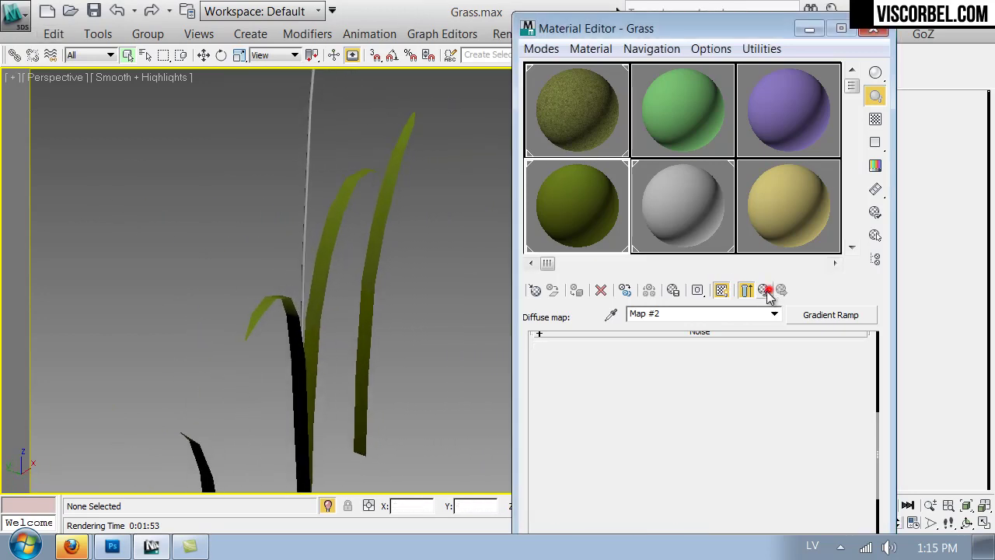
click(670, 438)
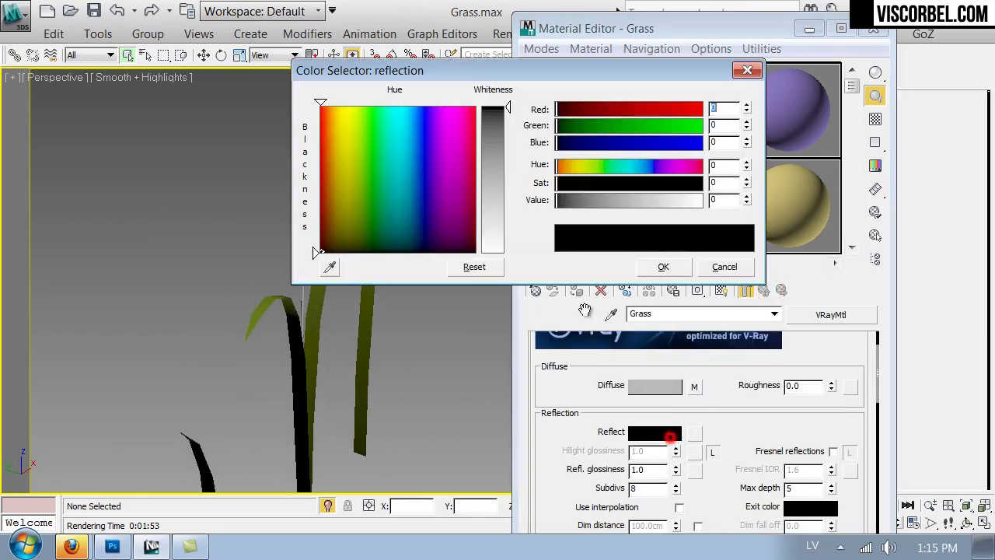
click(587, 200)
click(663, 266)
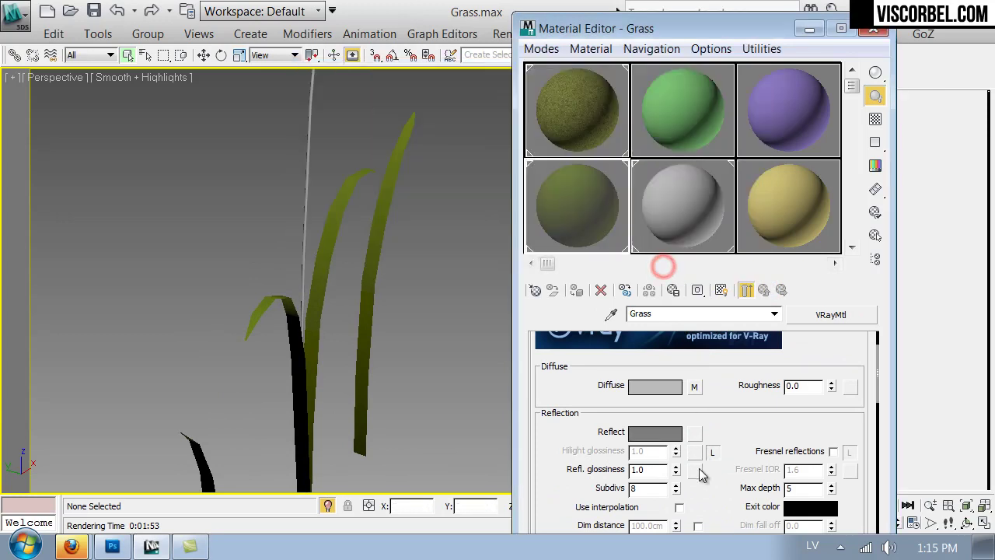
drag(675, 470, 674, 490)
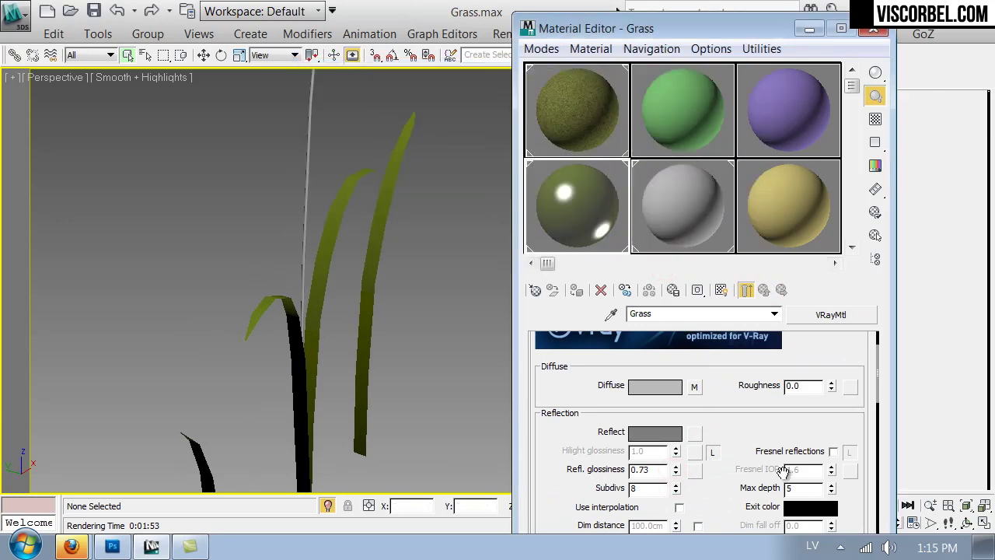
click(876, 122)
click(851, 453)
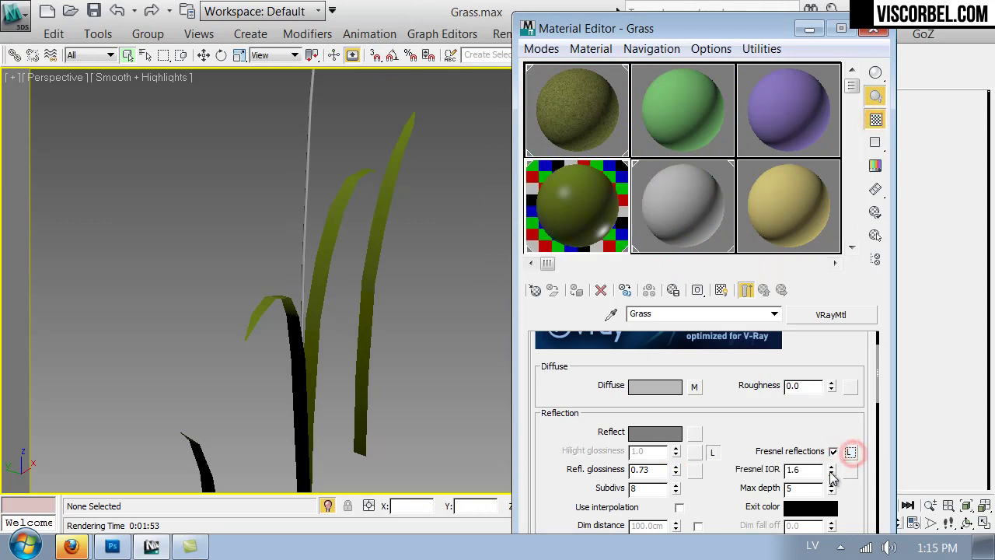
key(Return)
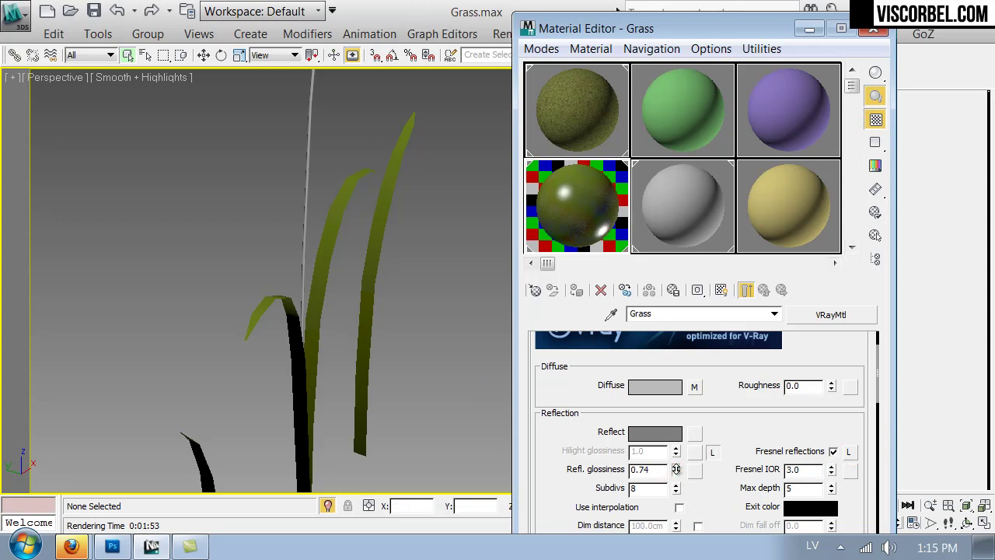
drag(720, 498, 657, 484)
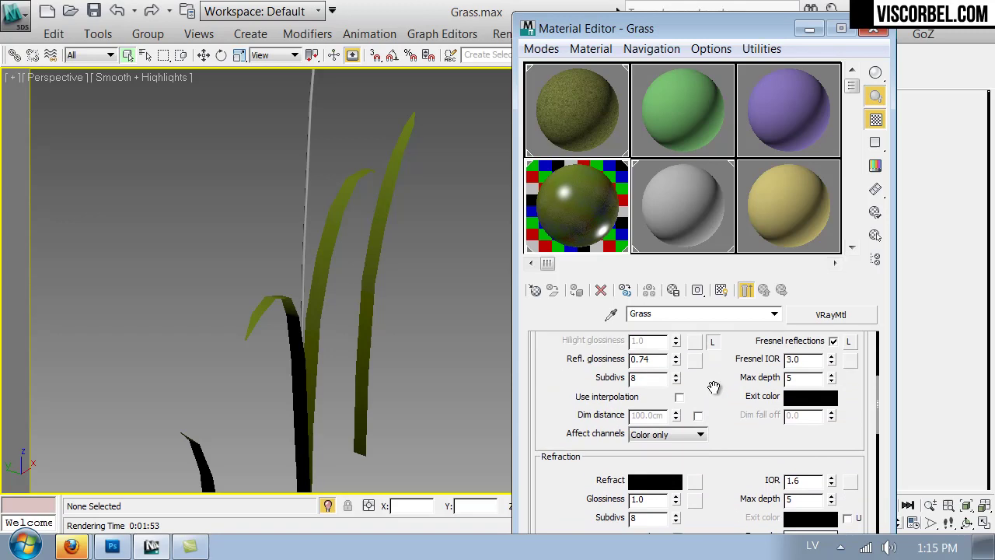
alt+middle_drag(195, 342, 167, 422)
Select the cattail's grey Stem material and tint its diffuse colour an olive yellow-green
drag(520, 316, 426, 248)
mouse_move(244, 282)
alt+middle_down()
mouse_move(353, 280)
mouse_move(249, 272)
alt+middle_up()
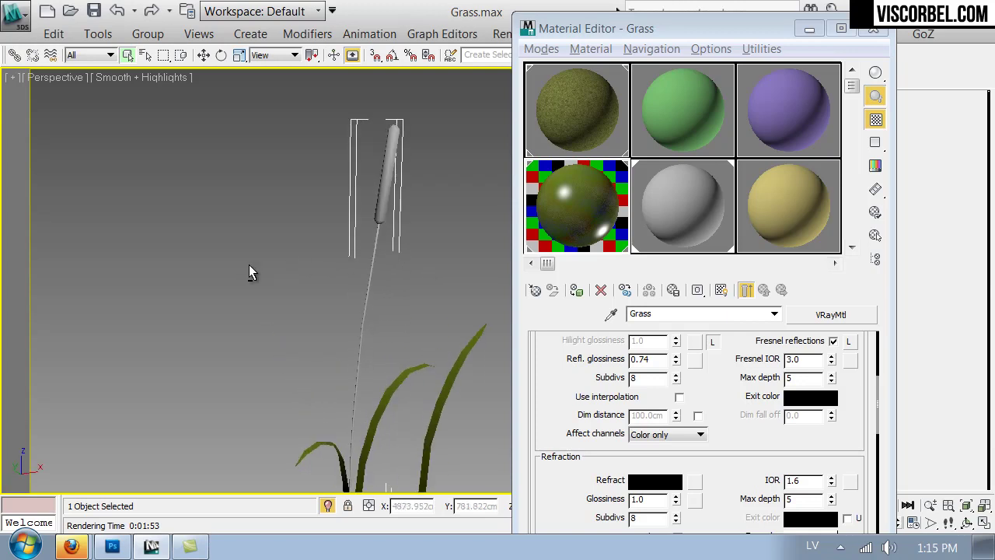
click(654, 211)
click(534, 290)
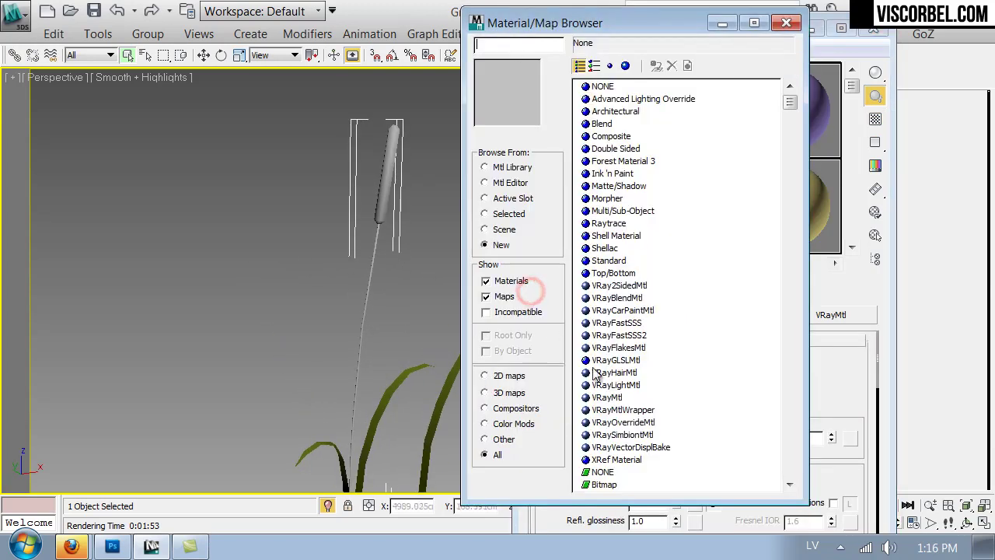
click(786, 24)
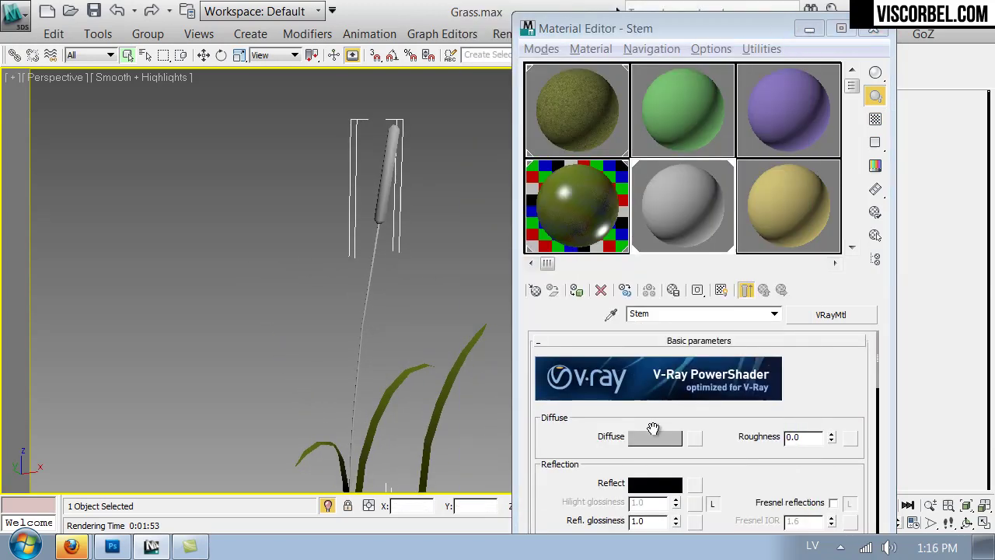
click(655, 436)
click(588, 166)
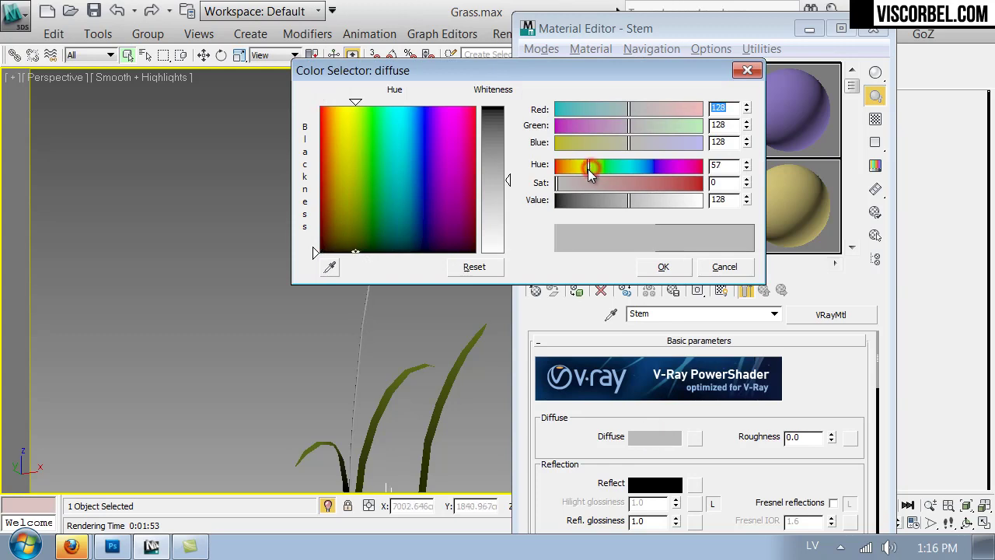
click(631, 183)
click(603, 200)
click(653, 182)
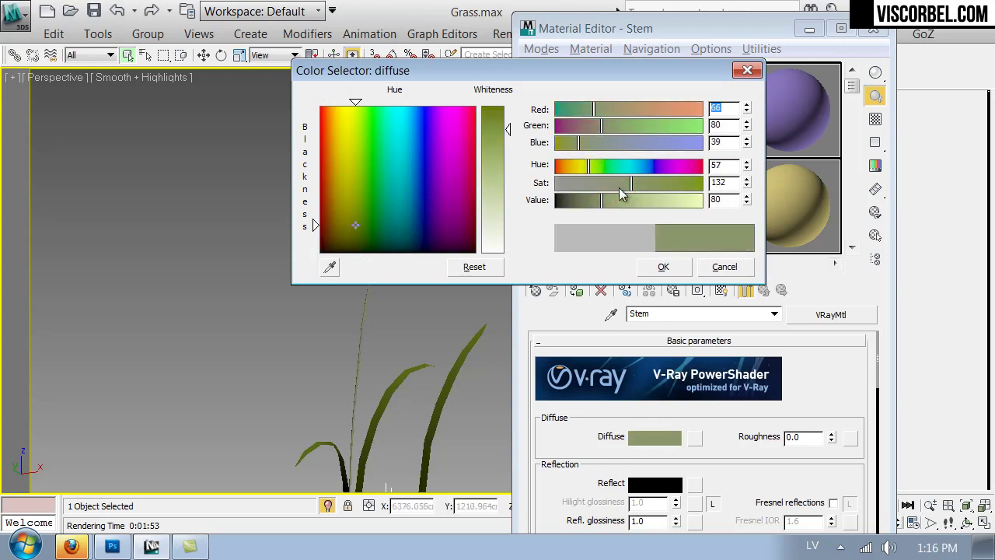
click(617, 200)
click(583, 166)
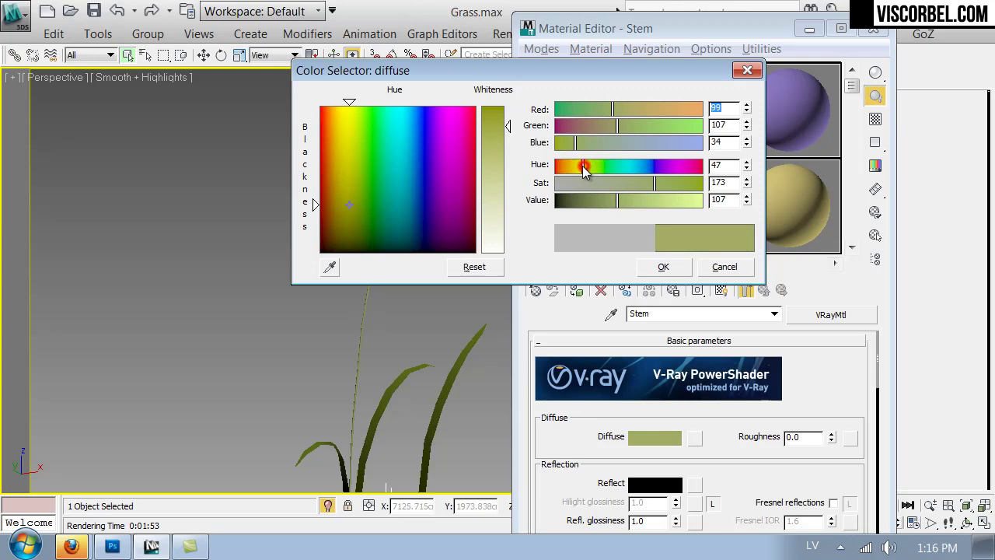
click(663, 267)
Copy the olive diffuse colour, add a Noise diffuse map, and paste the colour into both noise colours
middle_drag(327, 233, 300, 303)
right_click(639, 441)
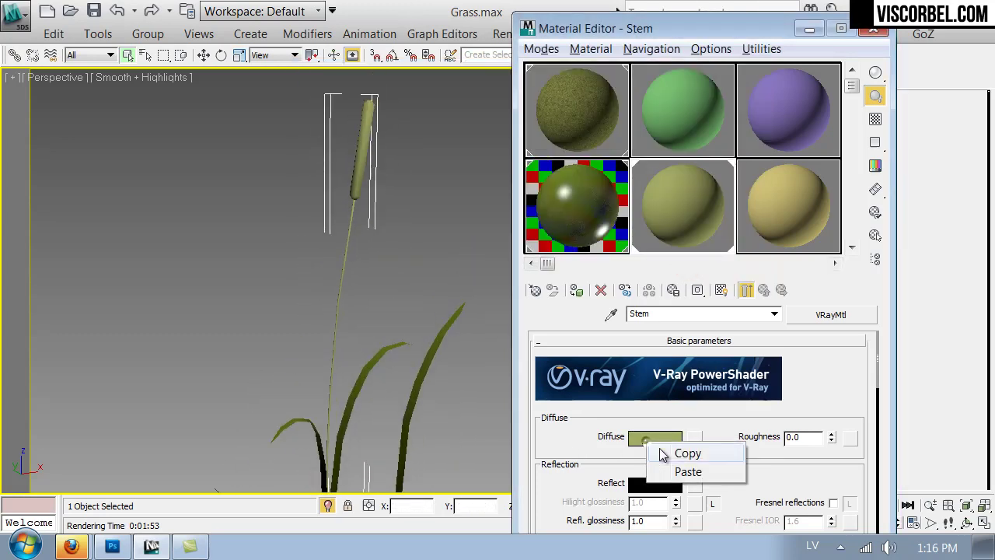
click(670, 455)
click(694, 439)
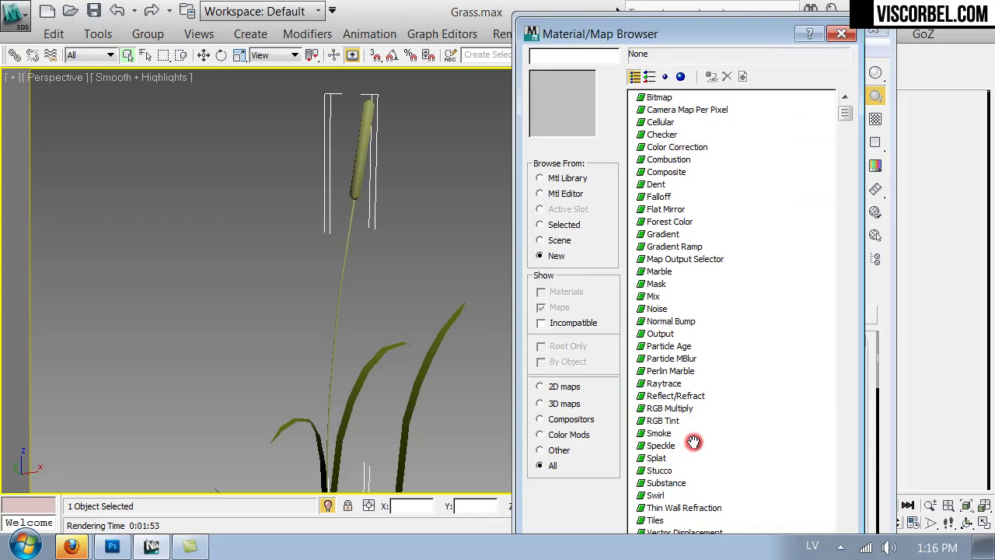
double_click(658, 311)
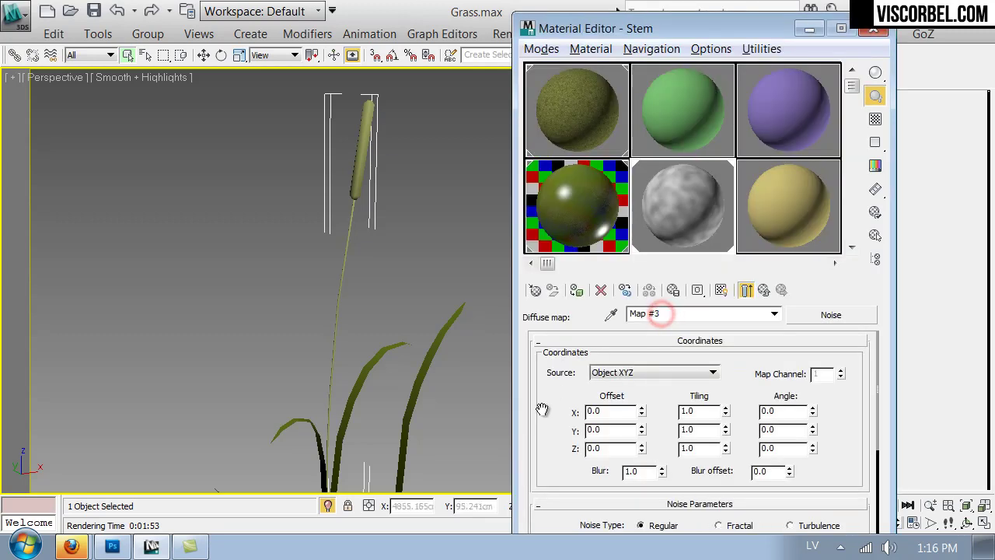
scroll(542, 453, down, 5)
right_click(655, 498)
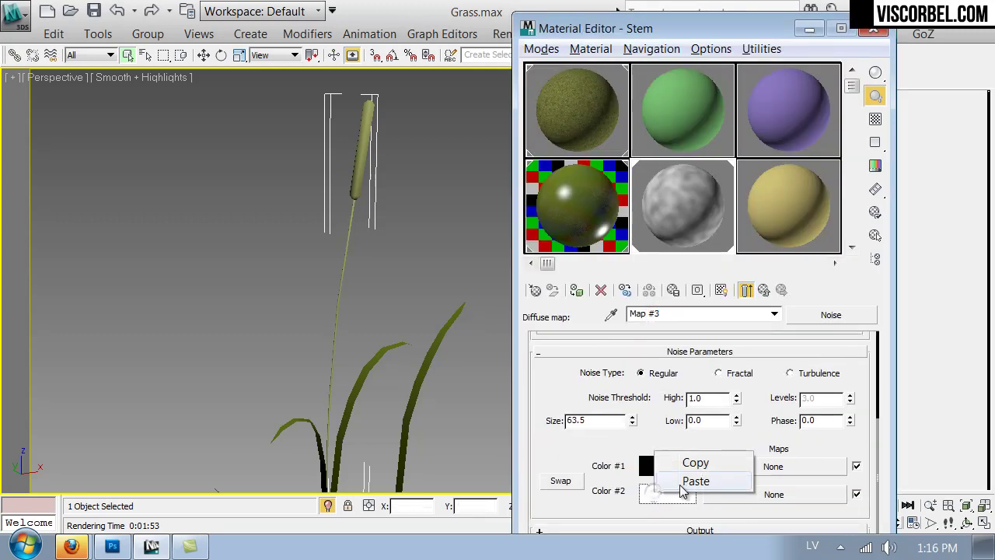
click(674, 481)
right_click(660, 467)
click(688, 499)
Make noise Color #1 a darker, more saturated olive and Color #2 a lighter olive
click(666, 464)
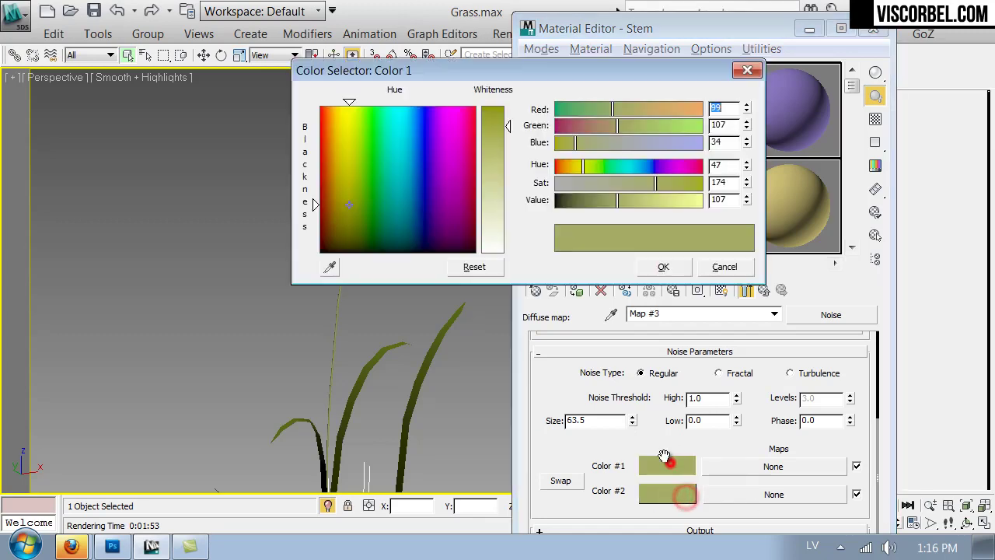
drag(614, 206, 609, 213)
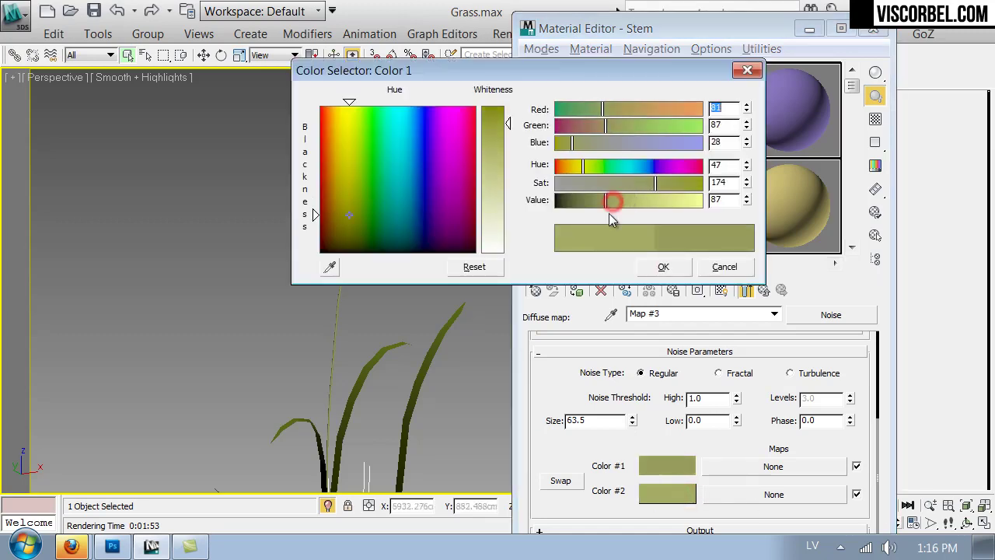
click(663, 266)
click(655, 498)
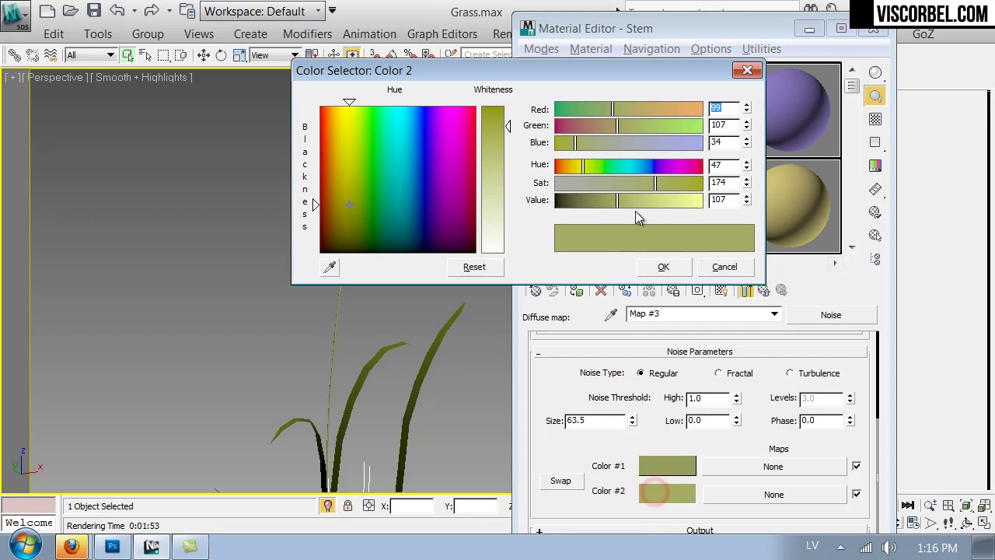
drag(624, 208, 629, 201)
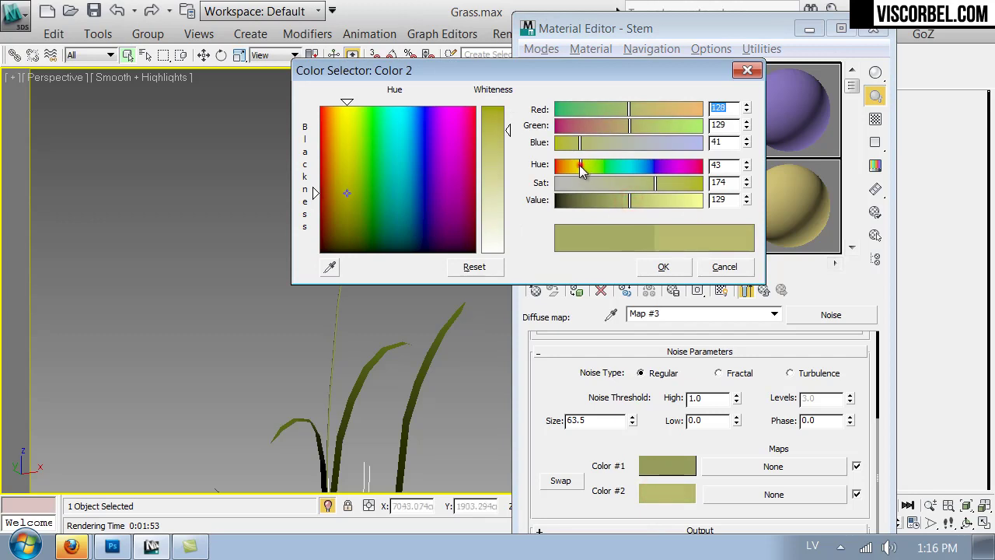
click(663, 267)
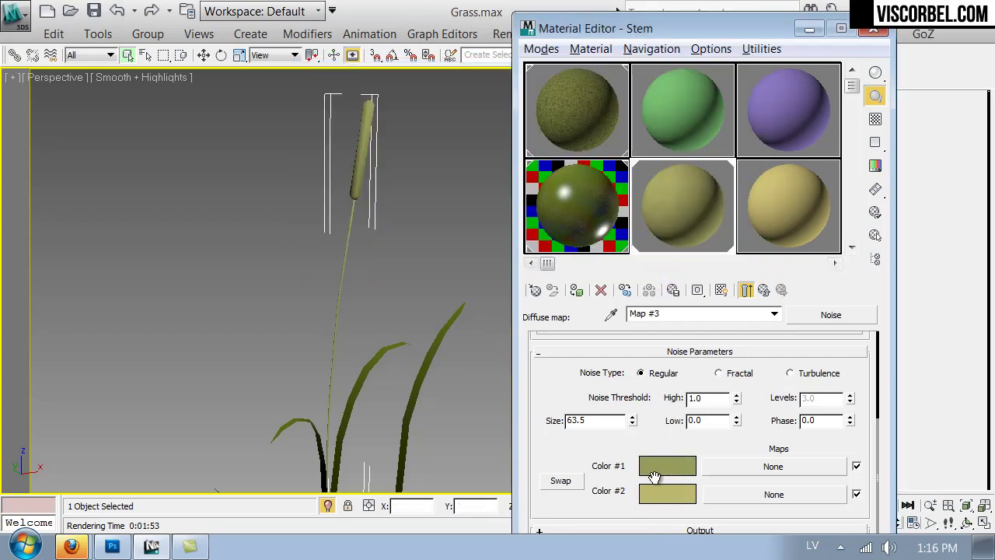
click(654, 466)
click(675, 180)
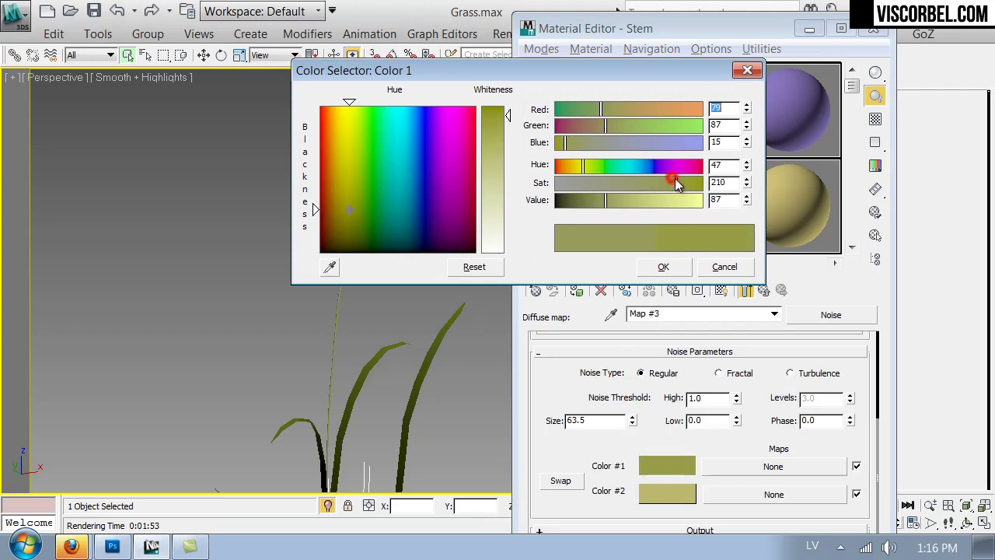
click(602, 201)
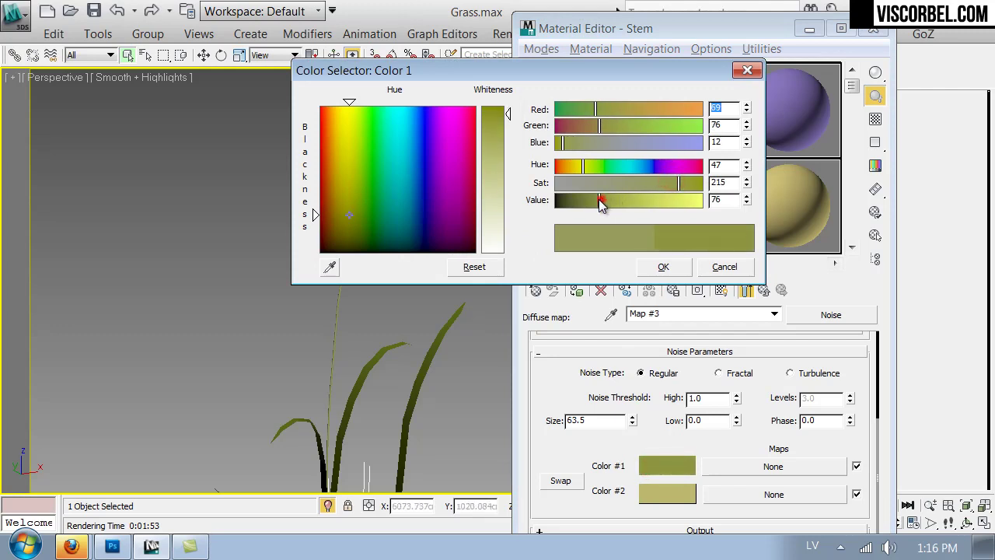
click(657, 266)
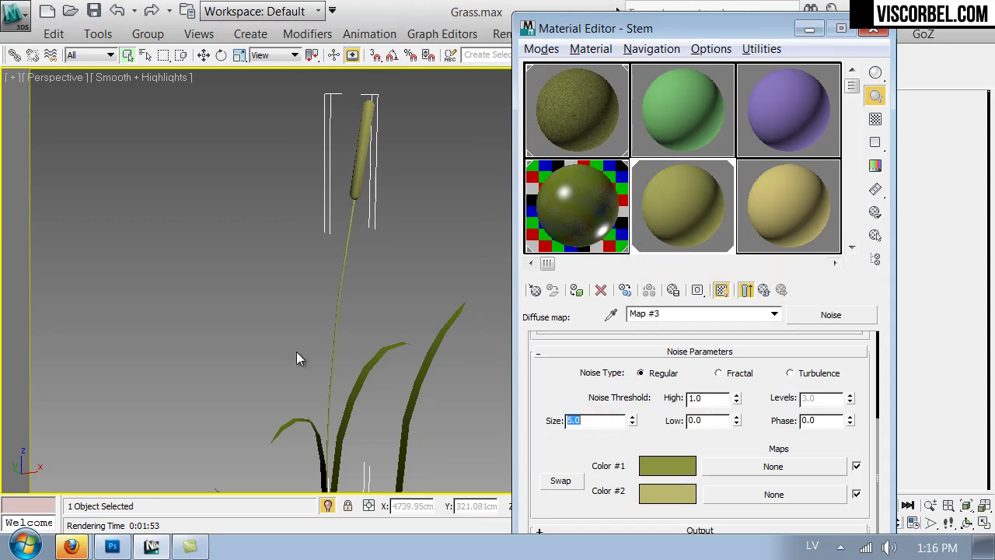
Set the Noise map Size to 3.0
key(z)
scroll(334, 288, up, 4)
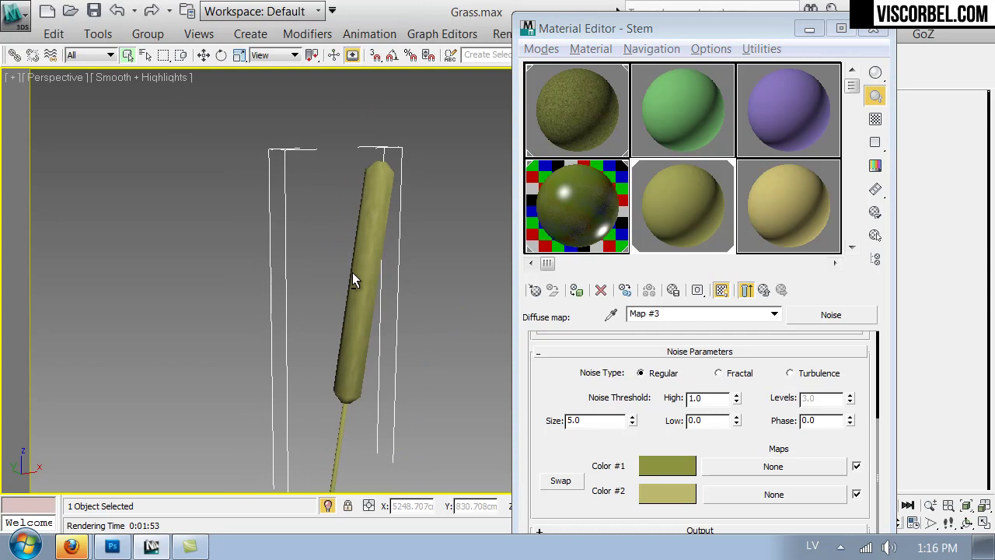
alt+middle_drag(353, 272, 497, 276)
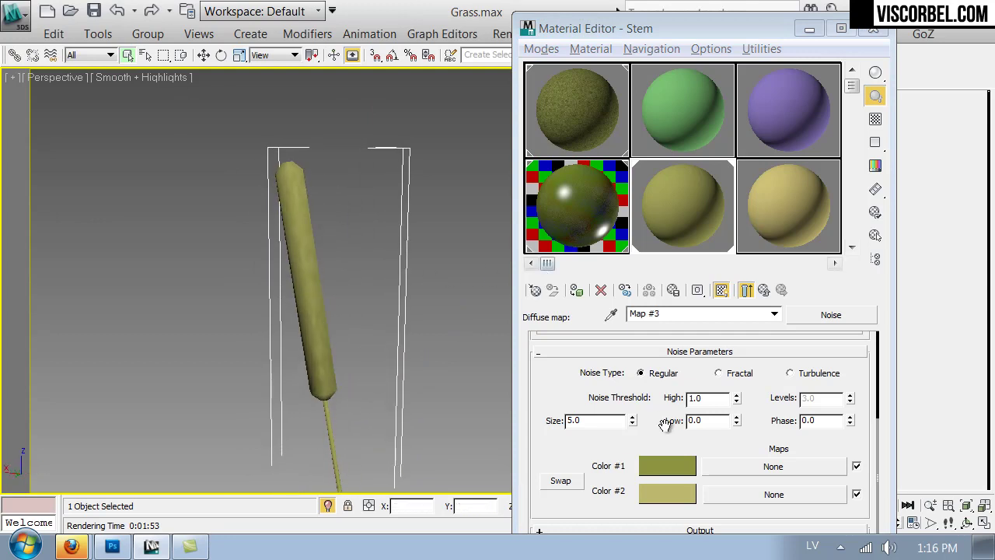
double_click(591, 421)
text(3)
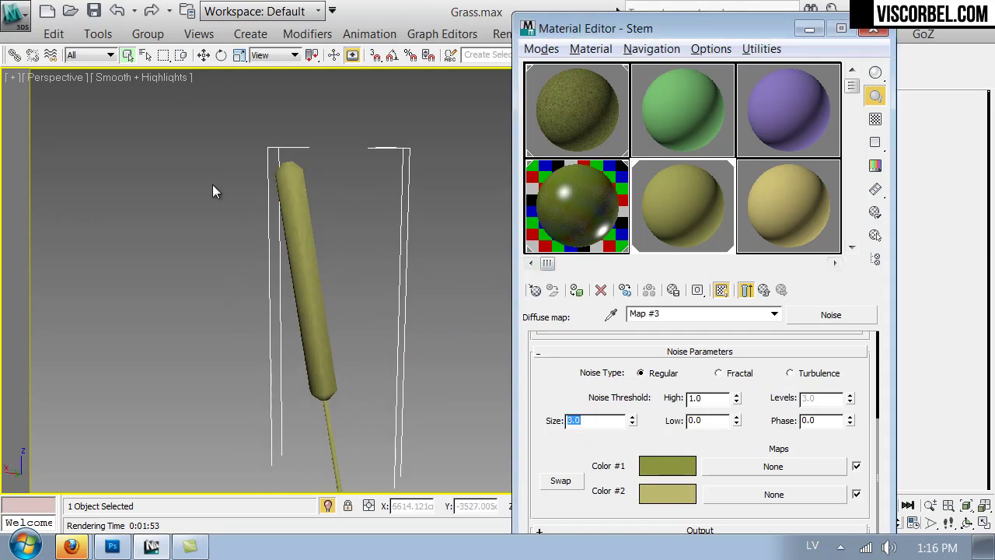
scroll(327, 244, down, 5)
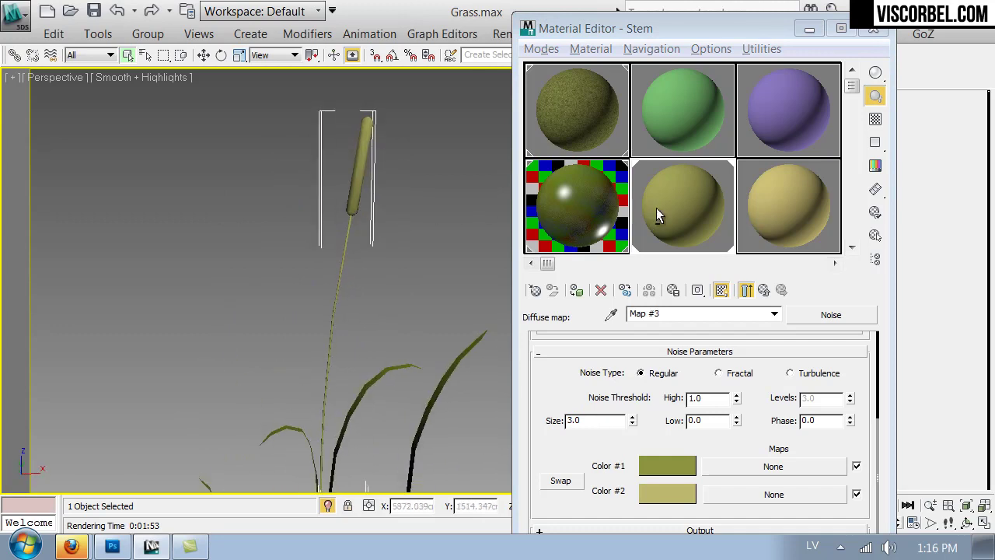
scroll(256, 207, down, 6)
scroll(233, 260, up, 5)
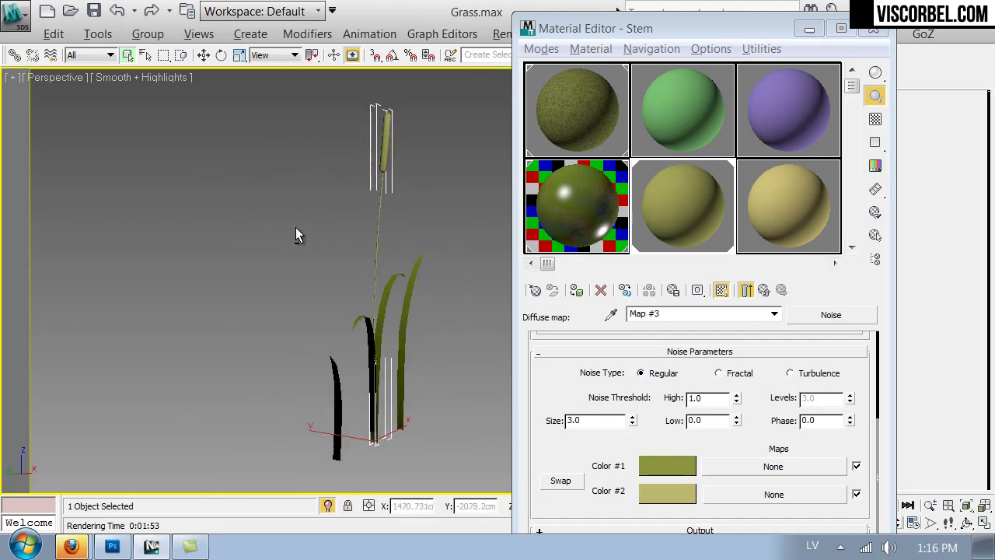
click(233, 181)
mouse_move(224, 196)
alt+middle_down()
mouse_move(393, 216)
mouse_move(232, 208)
alt+middle_up()
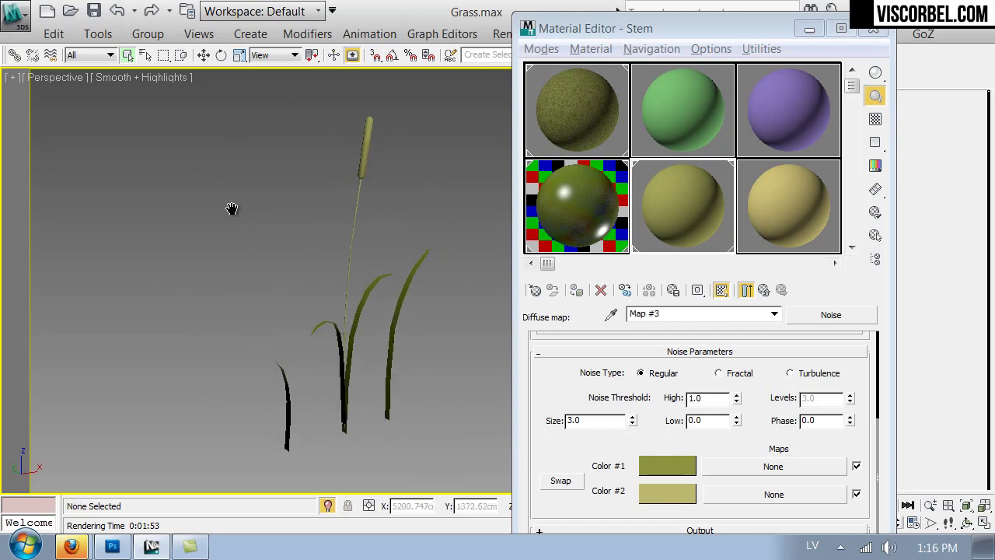
Set the Stem VRayMtl's Reflect colour to dark grey with Refl. glossiness 0.4
click(763, 289)
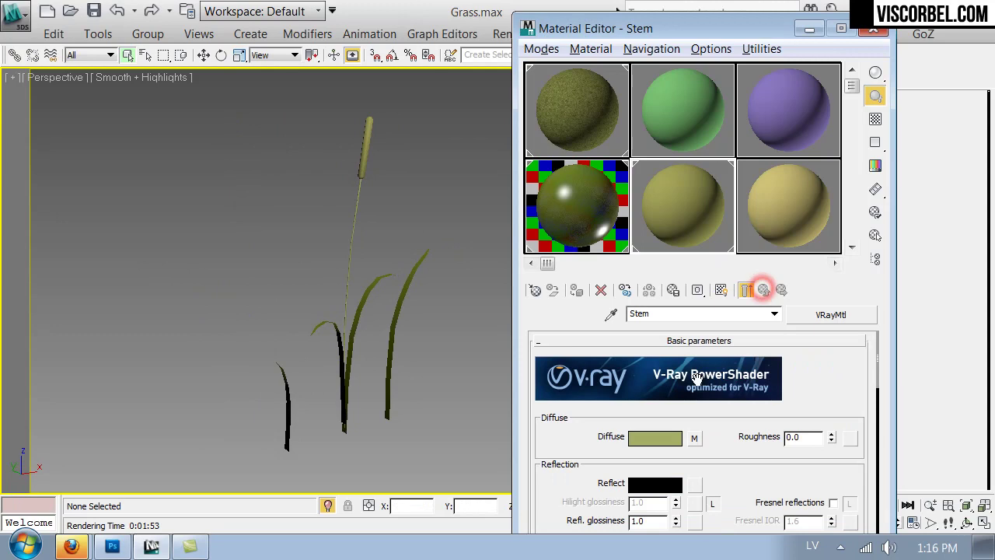
click(672, 484)
drag(560, 203, 594, 203)
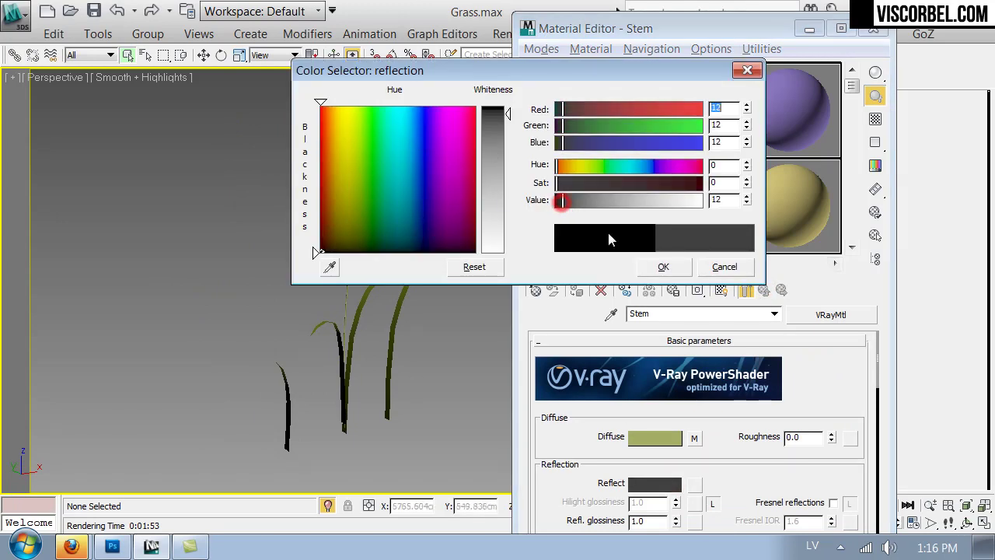
click(659, 279)
double_click(639, 520)
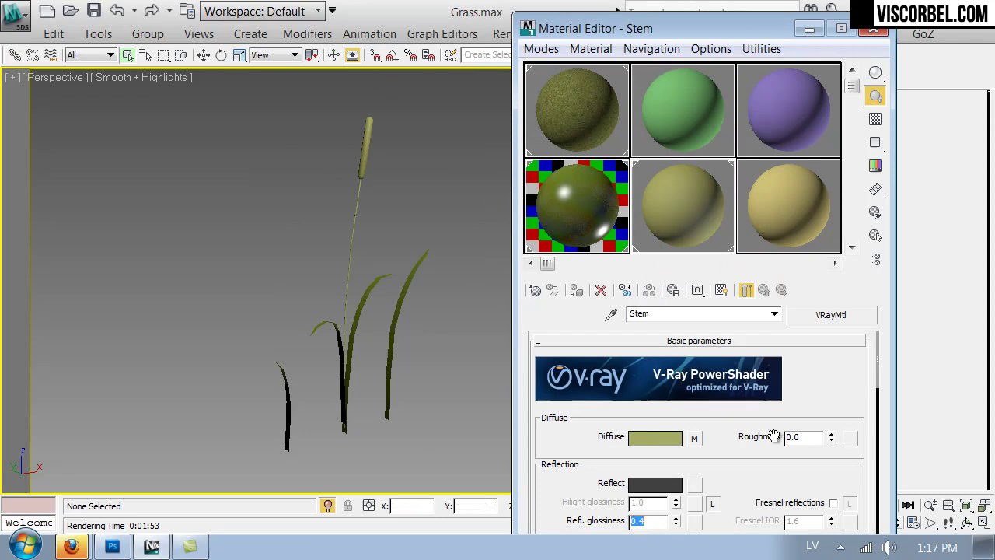
Enable Fresnel reflections with Fresnel IOR 3.0 and preview the Stem material enlarged
click(833, 502)
scroll(806, 513, down, 2)
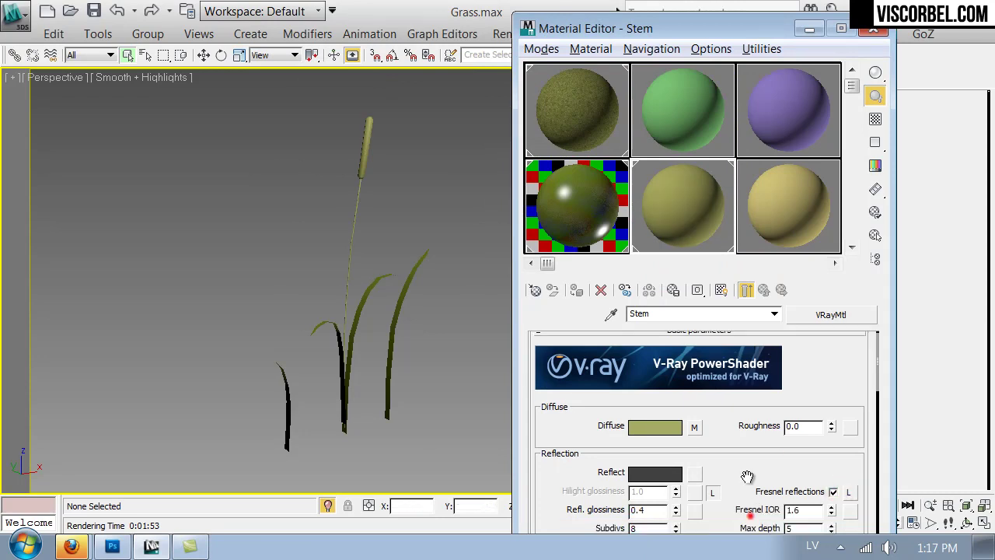
double_click(800, 457)
text(3)
key(Return)
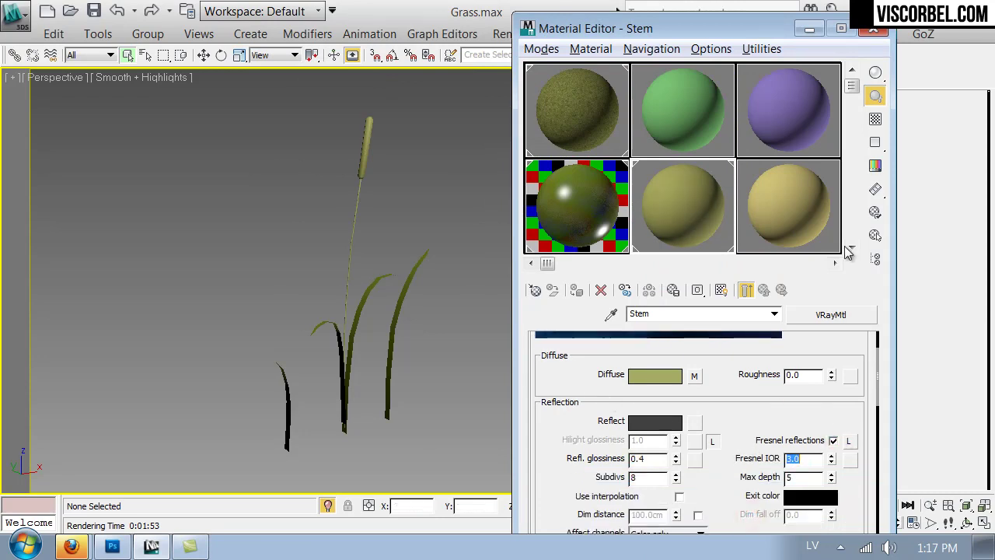
double_click(669, 198)
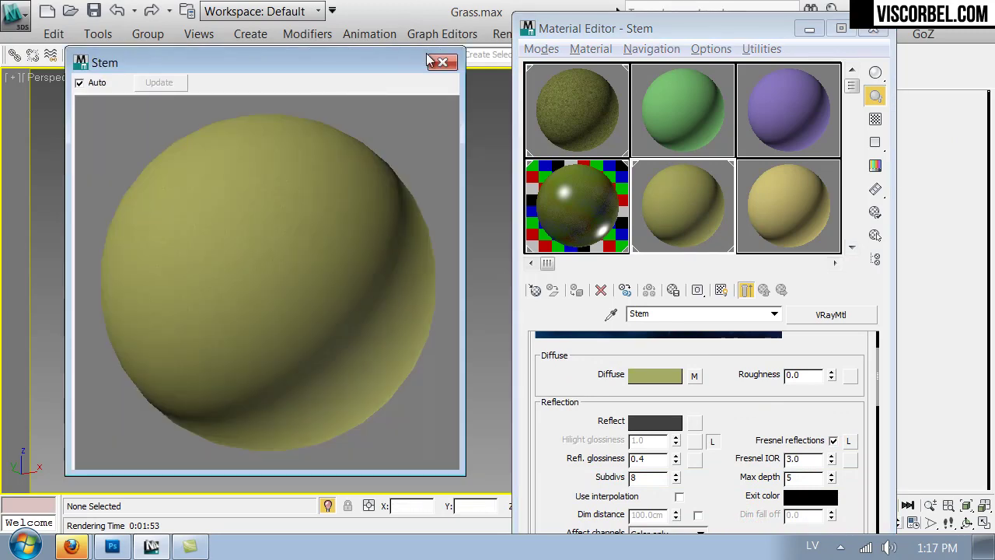
click(441, 63)
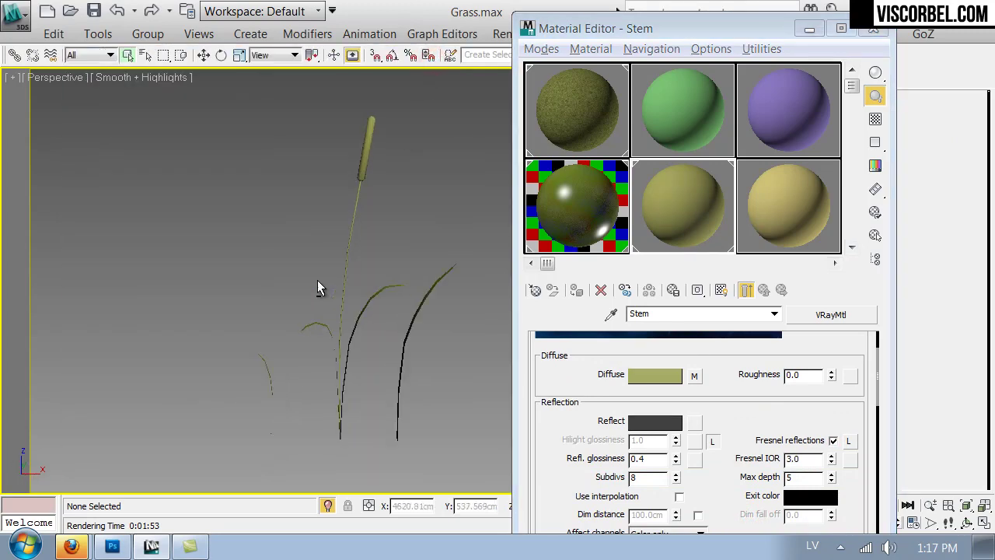
Switch to the camera view and Unhide All objects, leaving layers hidden
key(c)
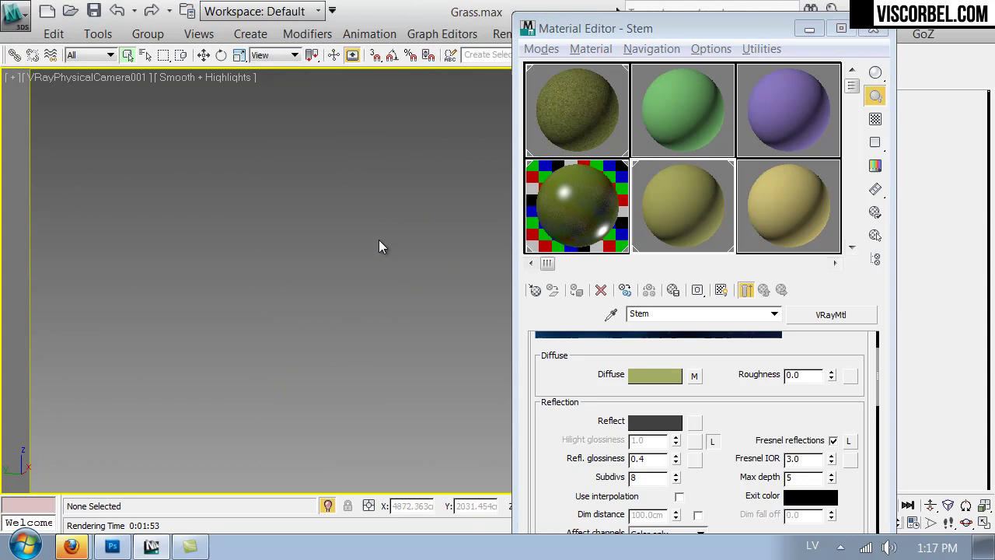
right_click(379, 239)
click(414, 147)
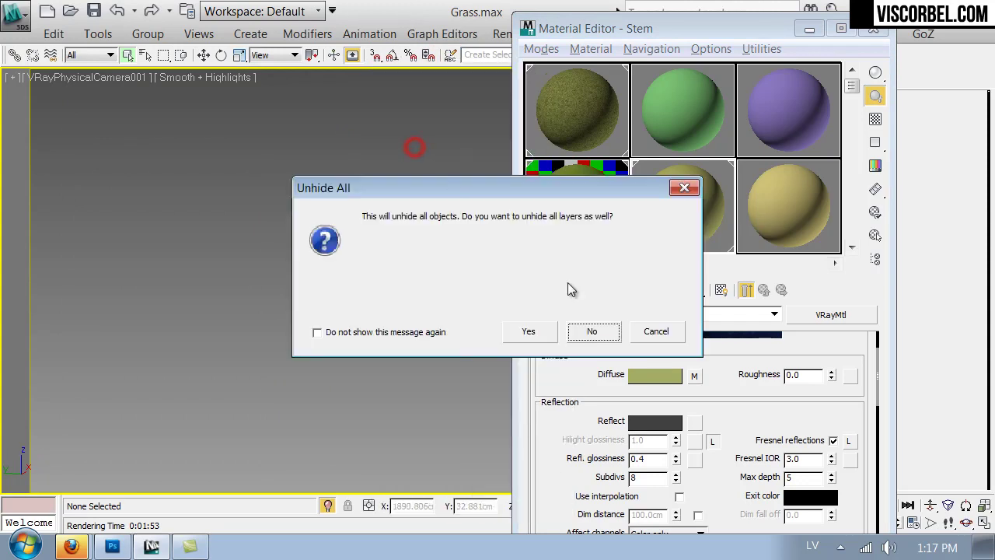
click(588, 331)
Move the Material Editor aside and start a production V-Ray render of the camera view
drag(748, 29, 741, 275)
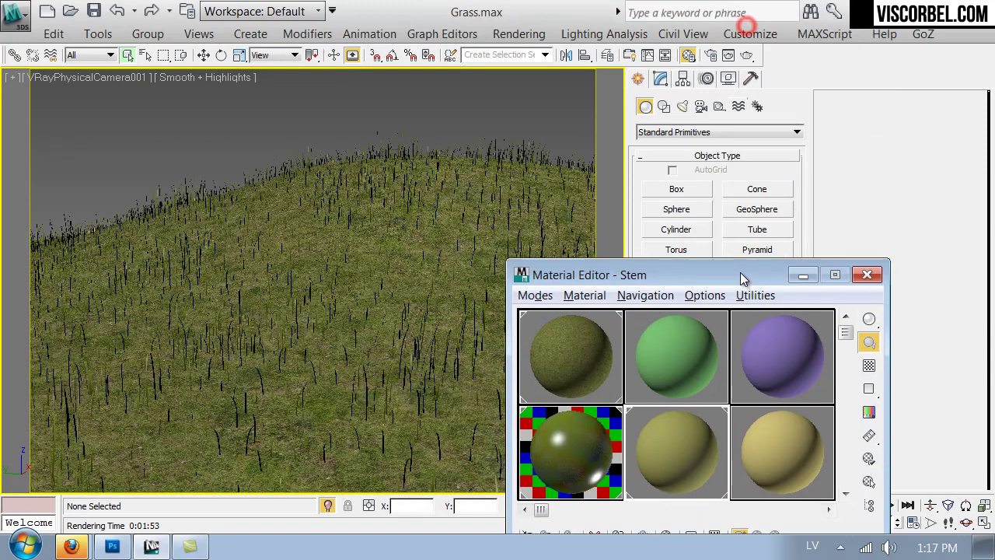
click(748, 56)
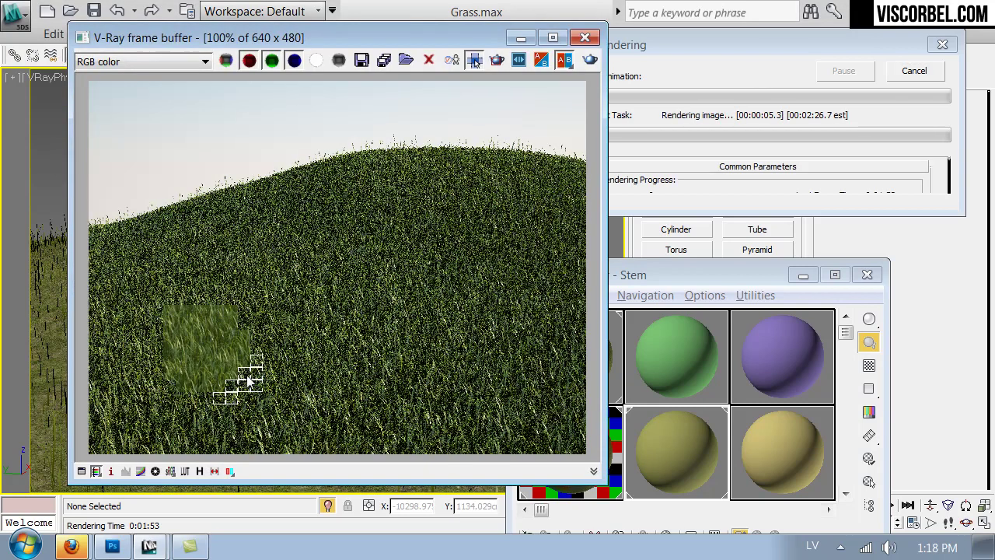
scroll(245, 360, up, 1)
middle_drag(245, 361, 287, 334)
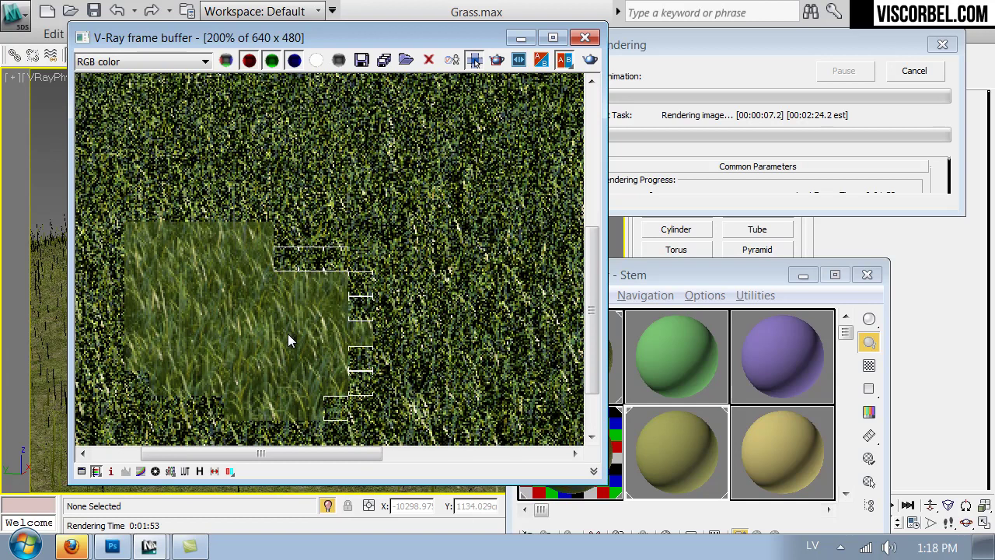
scroll(273, 259, down, 1)
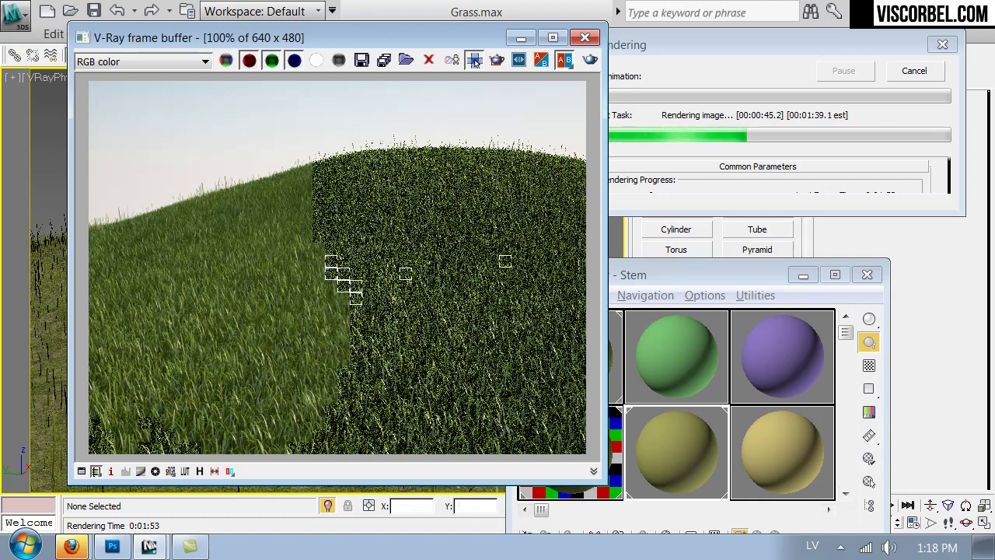
Cancel the render, wrap Grass in a VRay2SidedMtl keeping the old material, then re-render the region
click(904, 71)
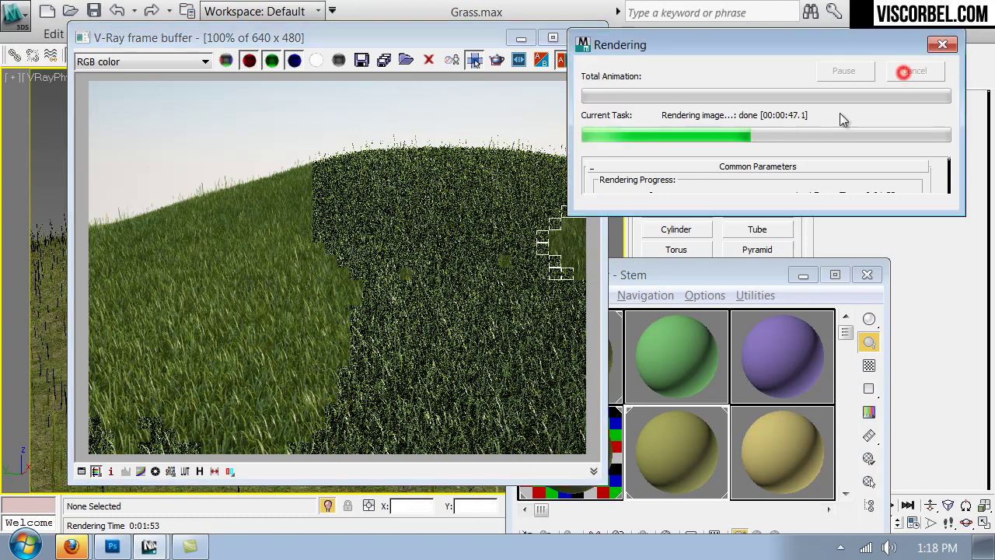
drag(717, 273, 734, 68)
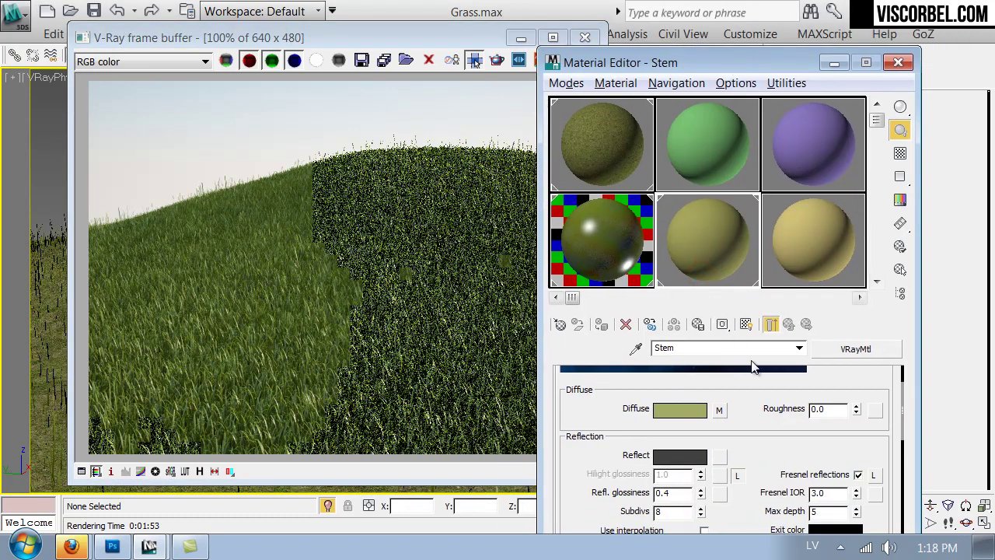
click(594, 256)
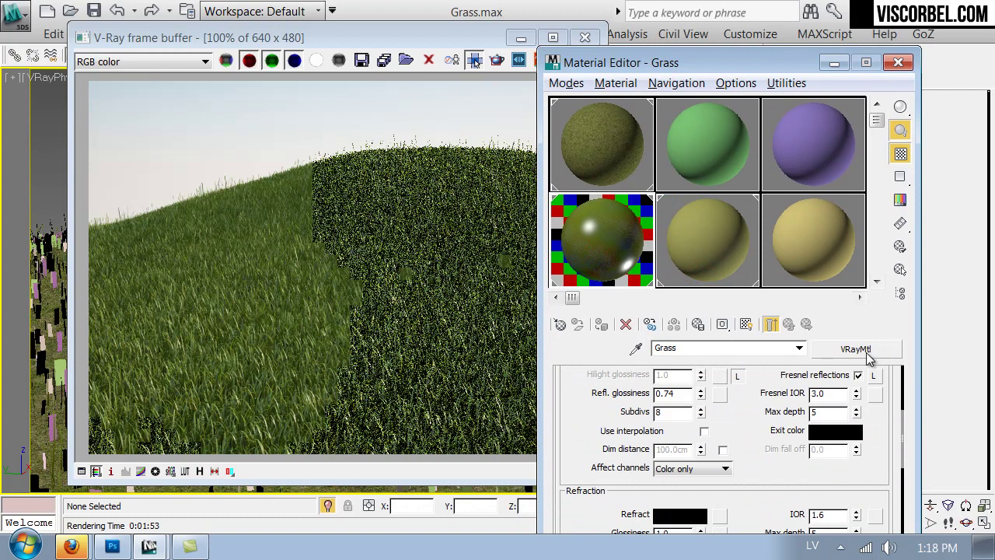
click(856, 349)
double_click(673, 289)
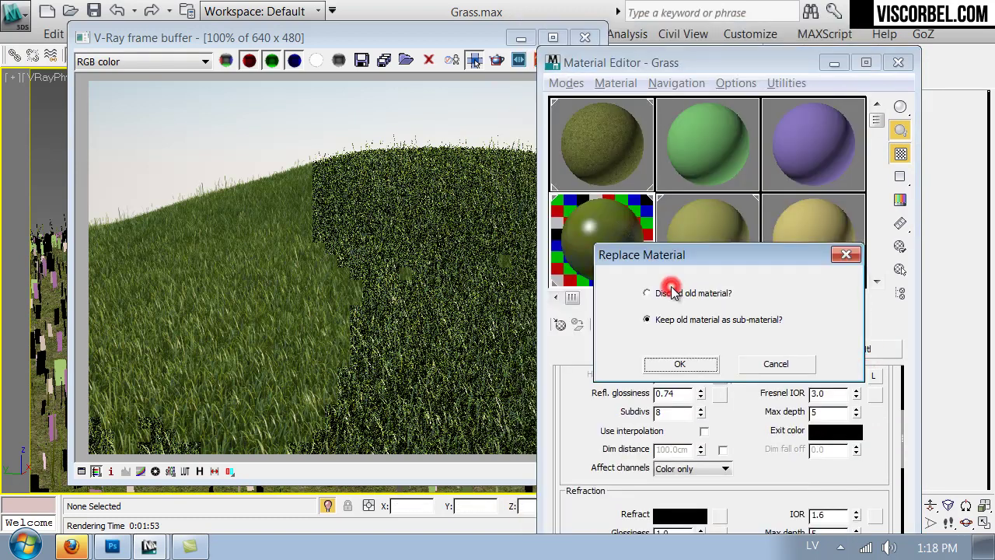
click(674, 362)
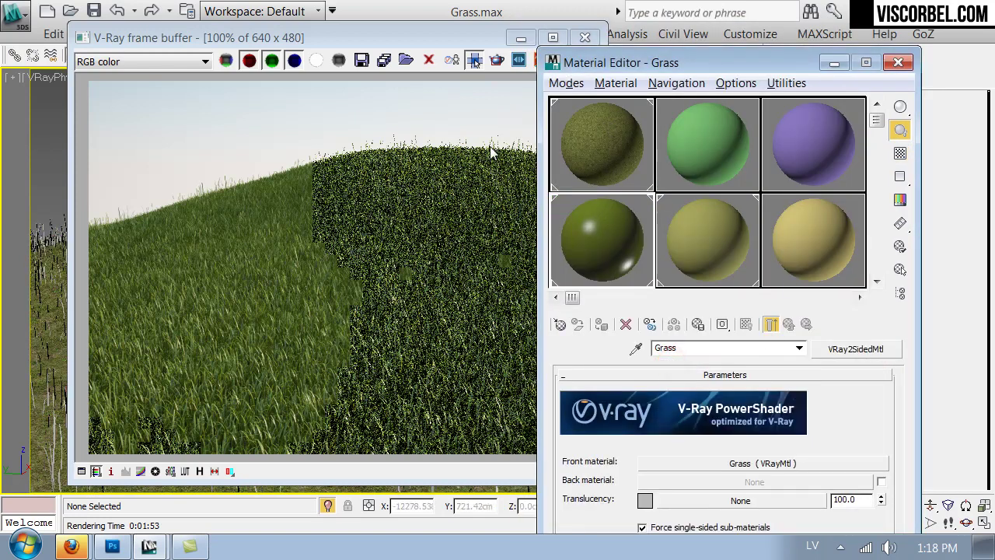
click(155, 371)
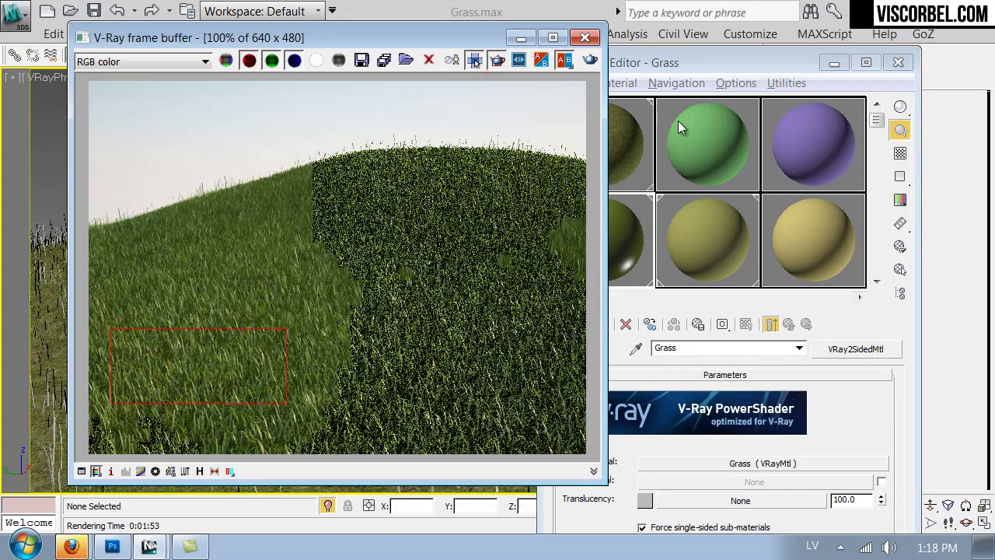
click(594, 62)
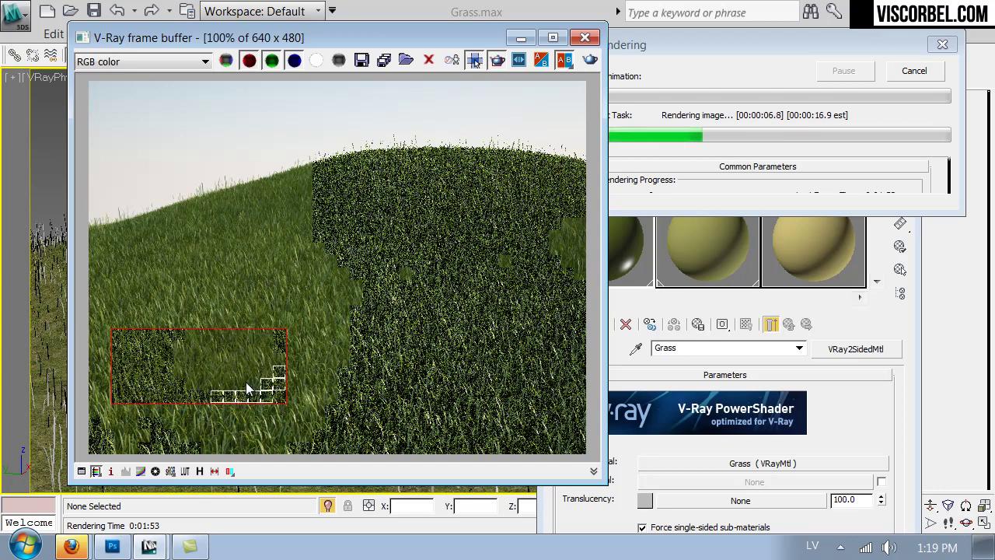
Inspect the re-rendered grass up close, then switch off Region render and close the frame buffer
scroll(246, 382, up, 1)
middle_drag(246, 382, 269, 355)
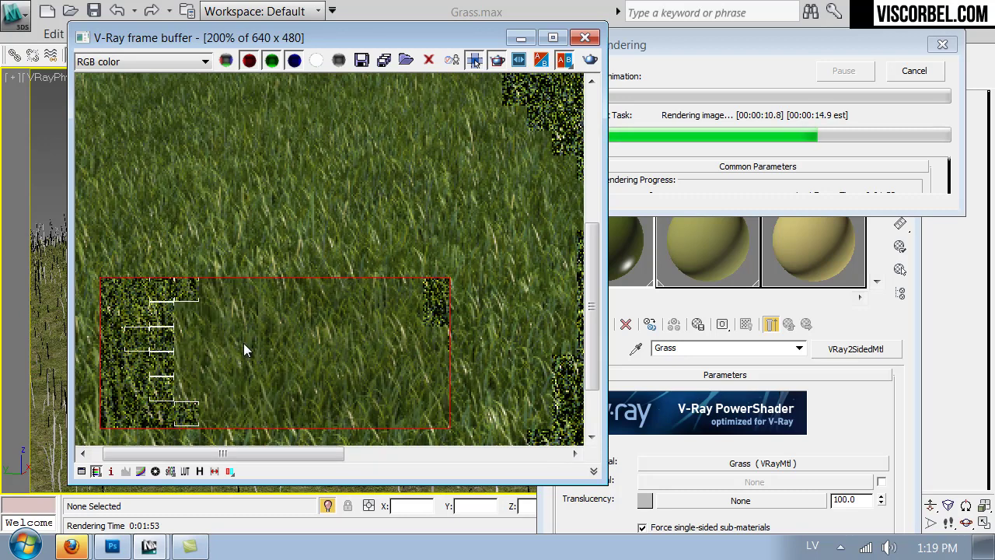
scroll(242, 343, down, 1)
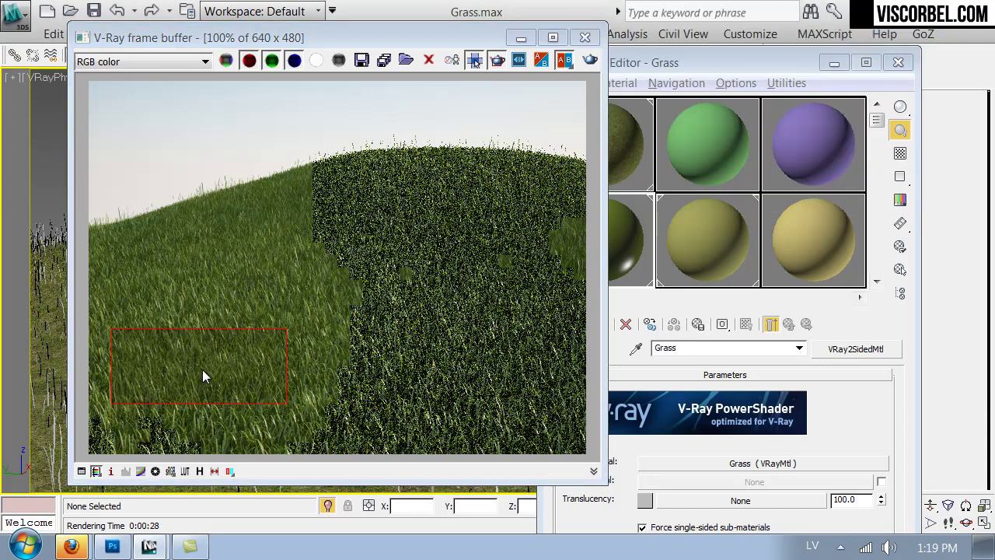
scroll(272, 311, up, 1)
middle_drag(215, 360, 480, 223)
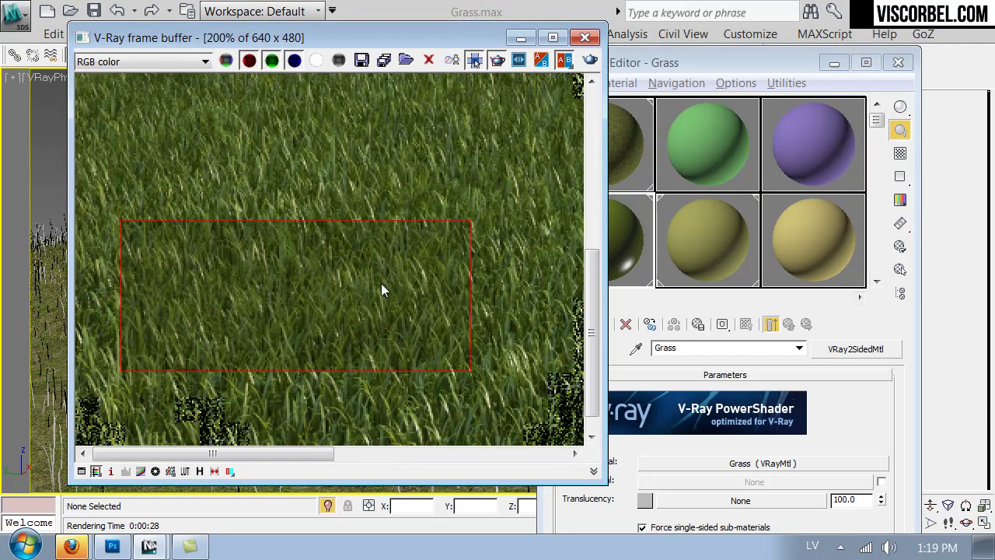
scroll(423, 264, down, 1)
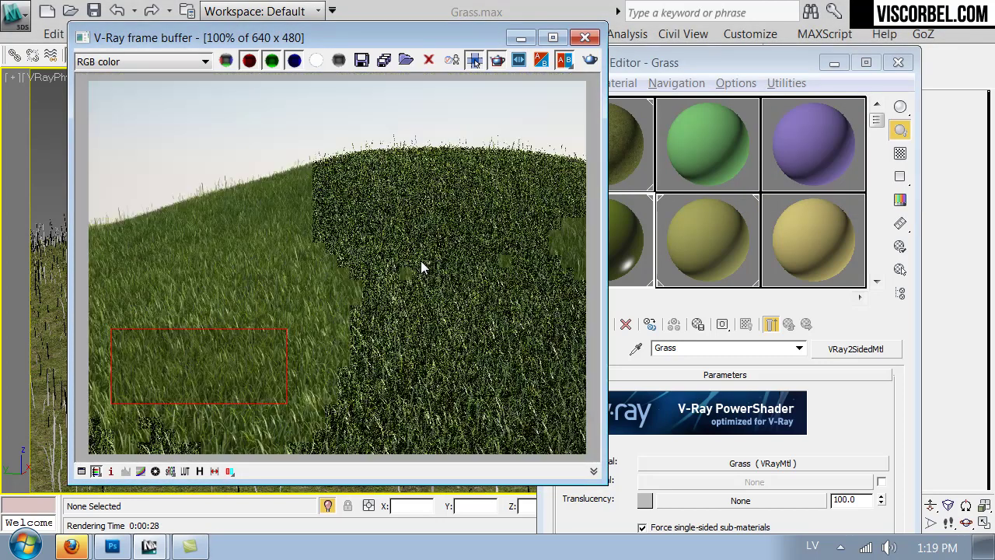
click(475, 62)
click(585, 38)
Convert Grass to a Multi/Sub-Object material, keeping Grass and pasting a copy into sub-material 2
click(600, 265)
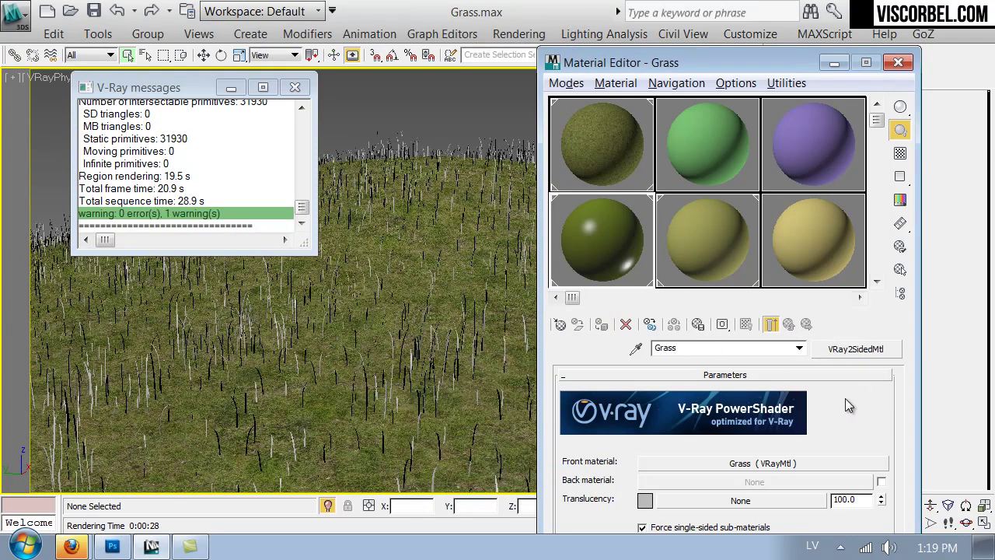
click(834, 353)
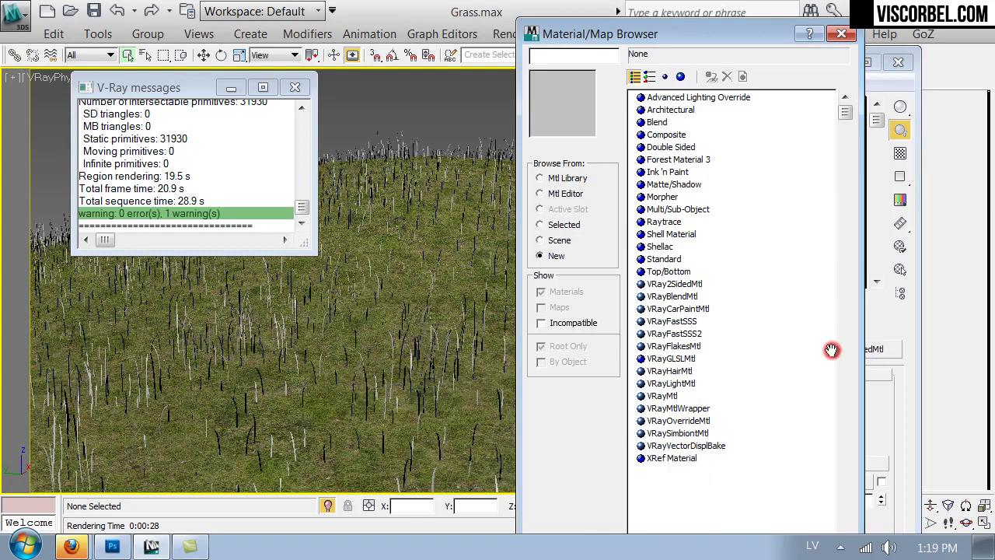
click(668, 211)
double_click(669, 211)
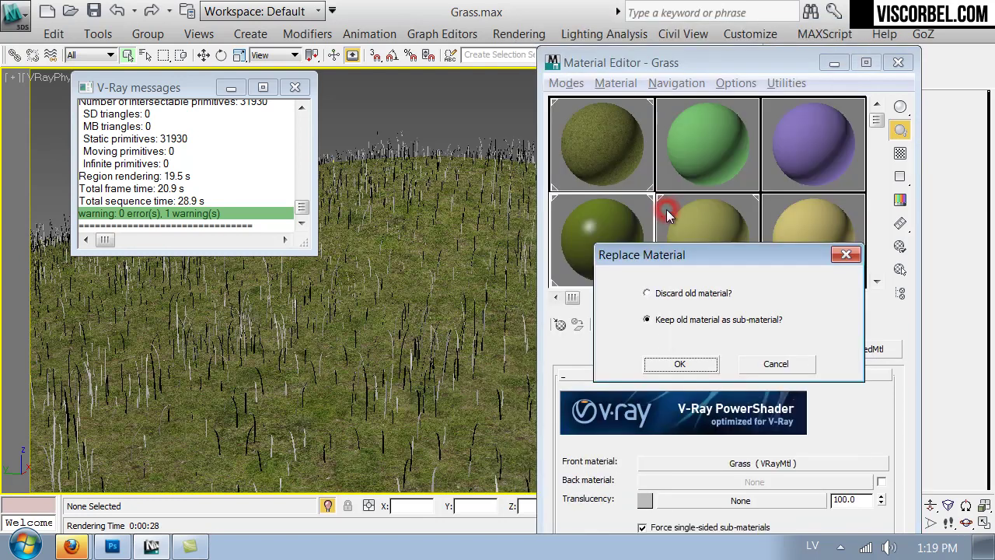
click(667, 369)
right_click(800, 472)
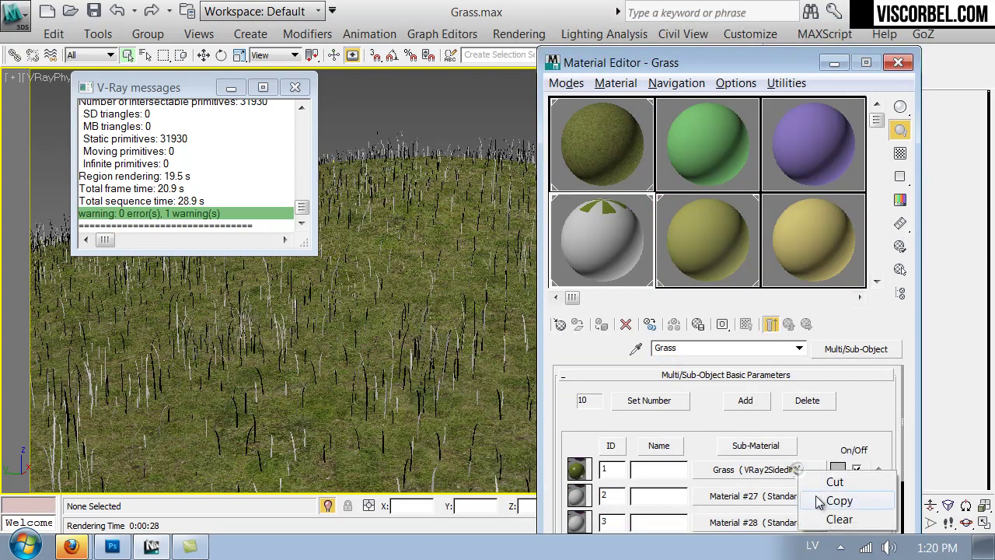
right_click(756, 494)
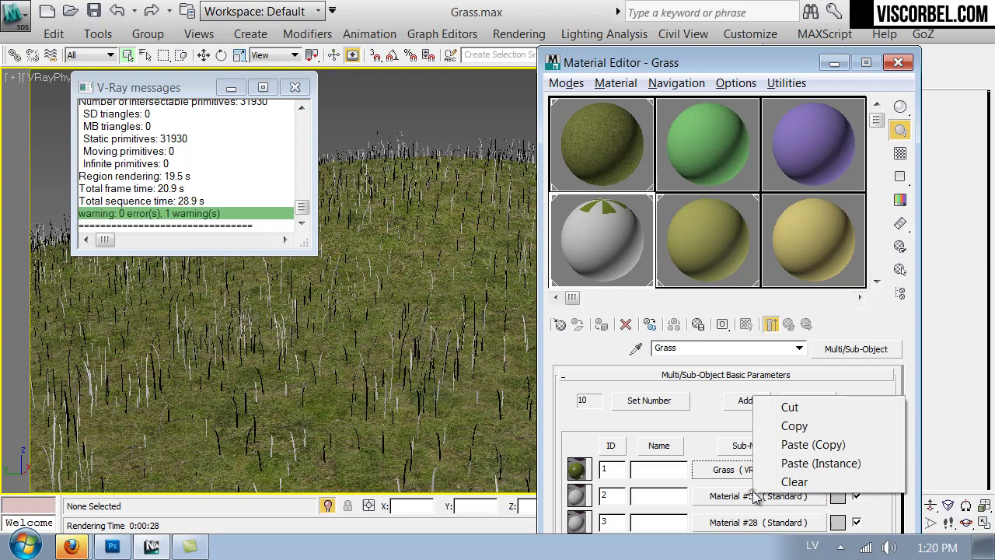
click(792, 444)
Add a Gradient Ramp to the copied Grass material's diffuse and insert a new colour flag
click(708, 496)
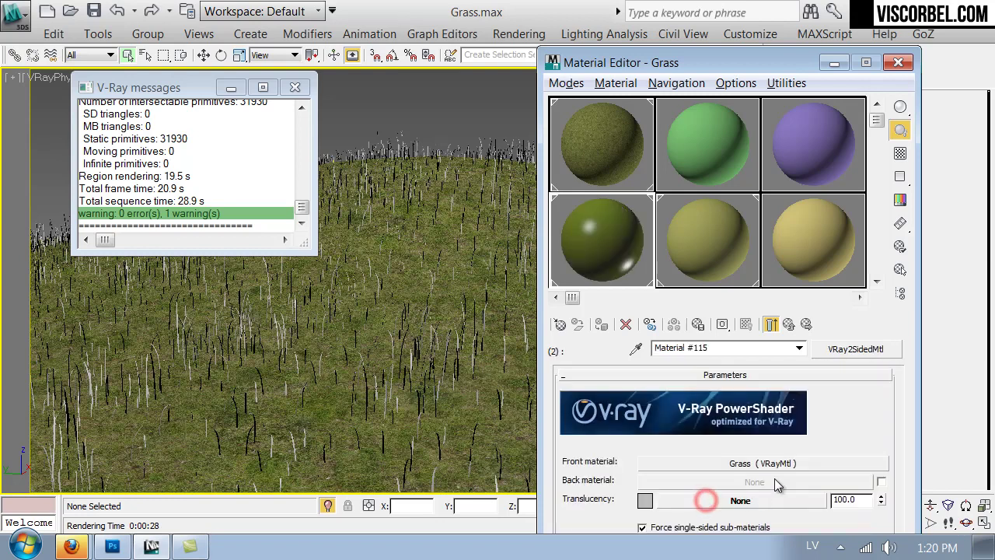
click(719, 463)
drag(718, 464, 751, 477)
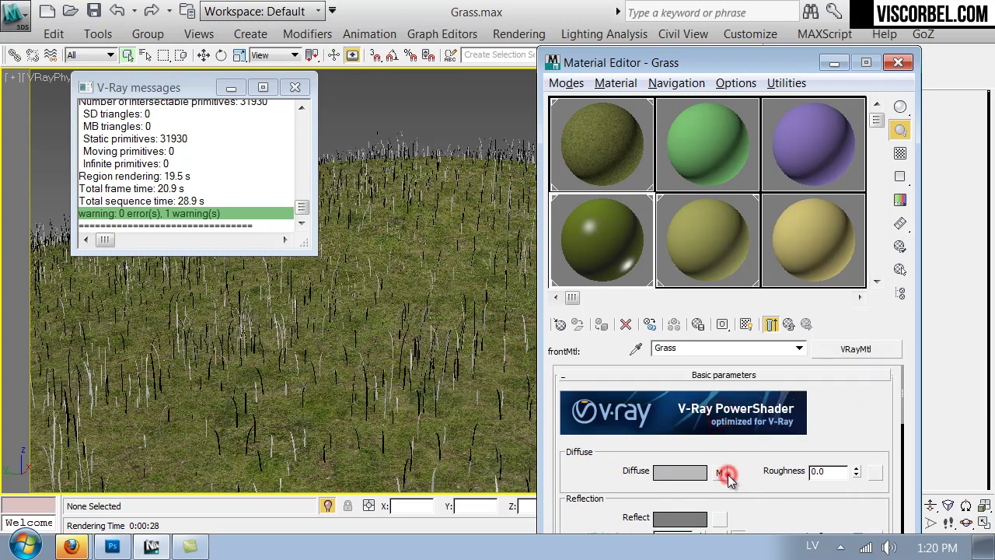
click(727, 475)
drag(583, 513, 566, 296)
click(591, 476)
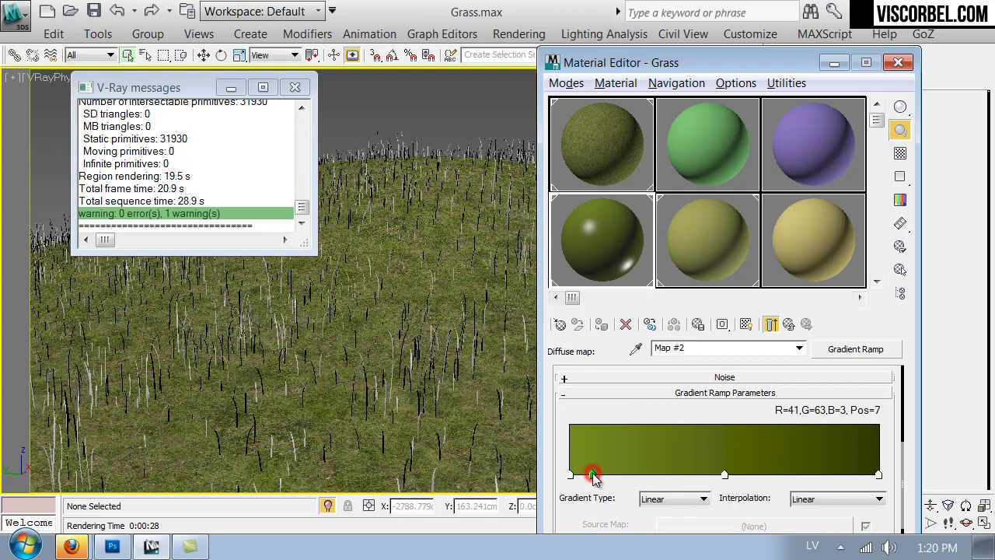
Colour the first gradient flag a warm yellow and the second flag a desaturated tone
double_click(570, 474)
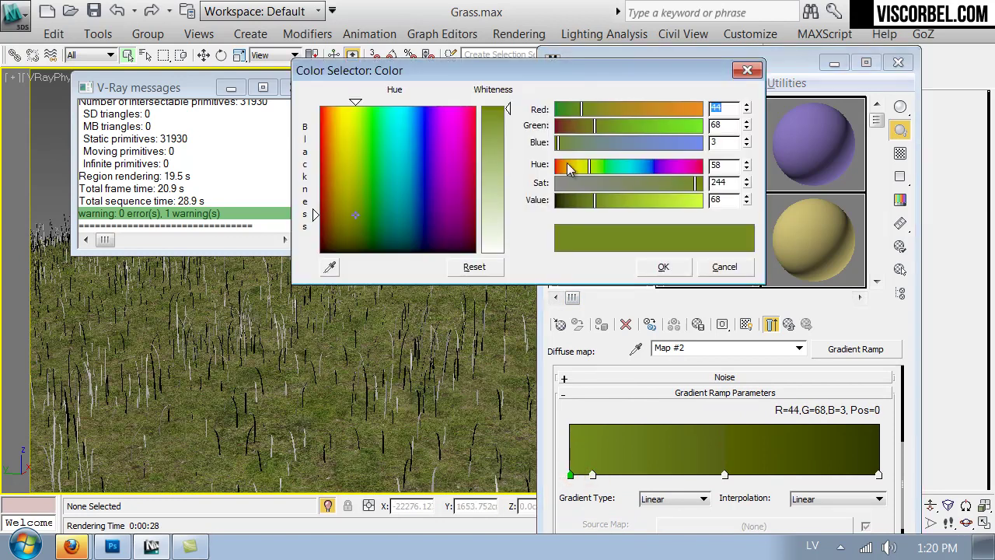
click(581, 166)
drag(623, 200, 634, 200)
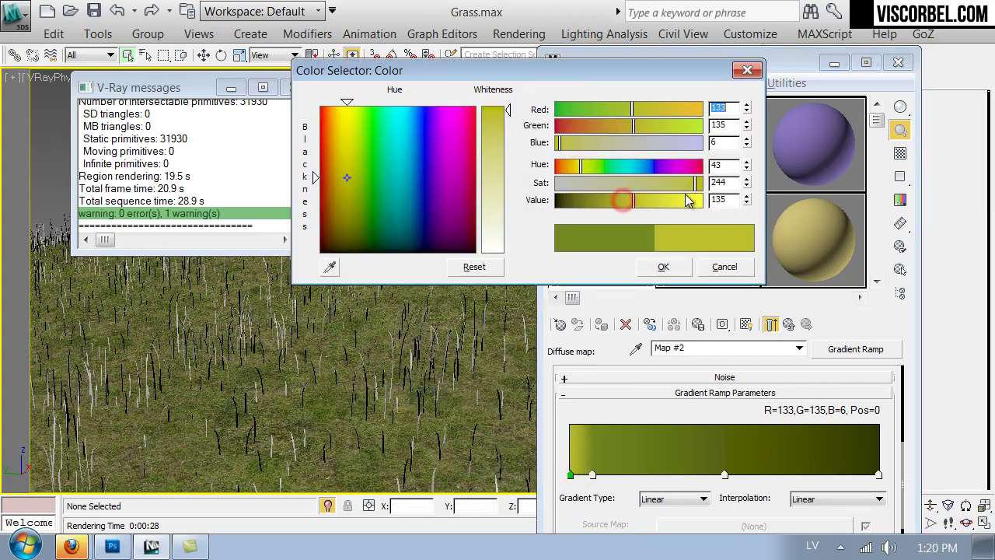
drag(694, 184, 677, 184)
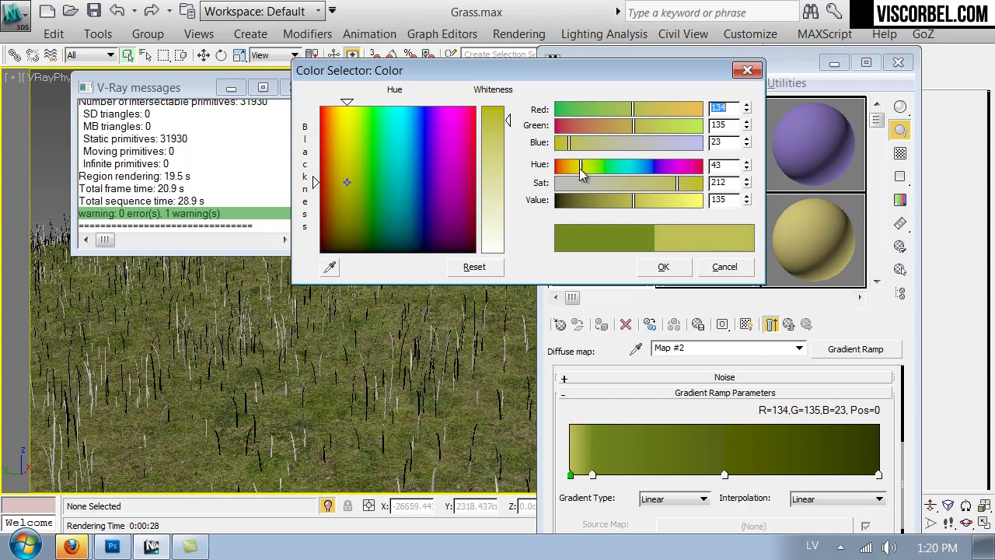
drag(579, 168, 575, 165)
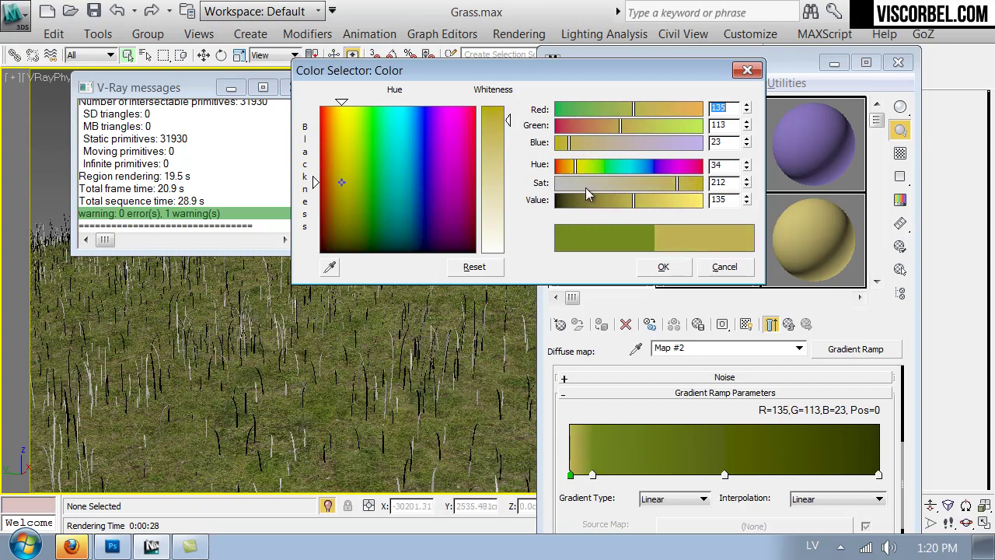
click(661, 266)
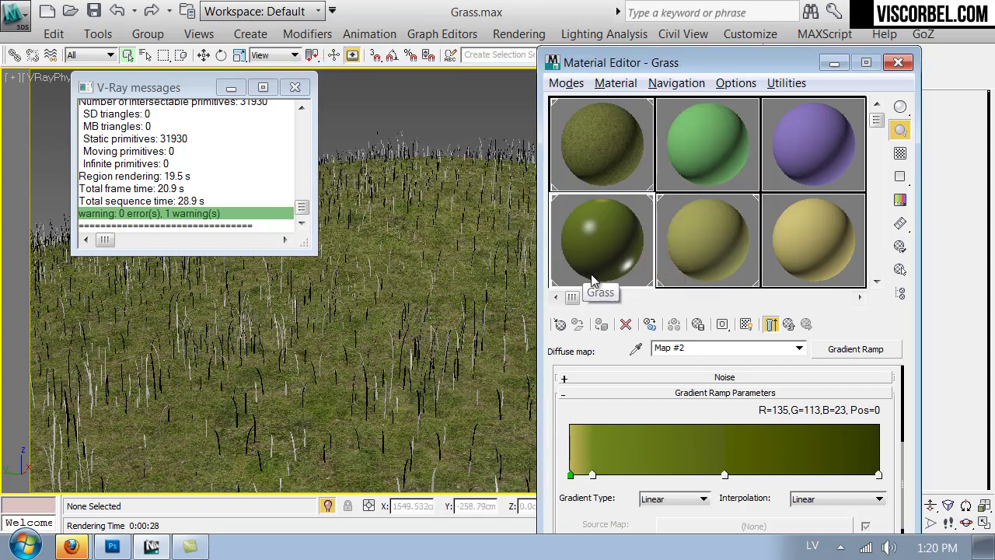
double_click(593, 476)
drag(594, 202, 603, 208)
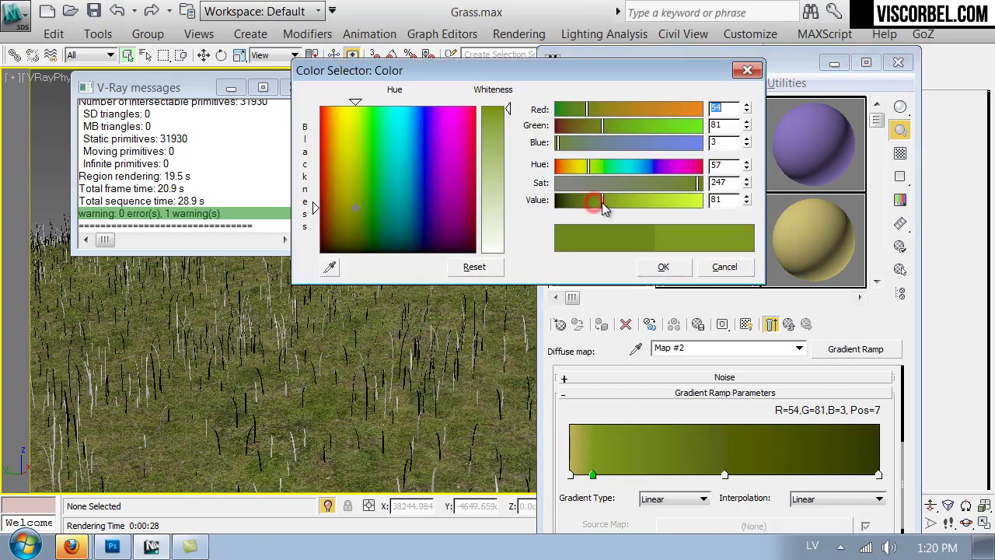
drag(698, 182, 673, 182)
drag(589, 166, 586, 174)
click(670, 266)
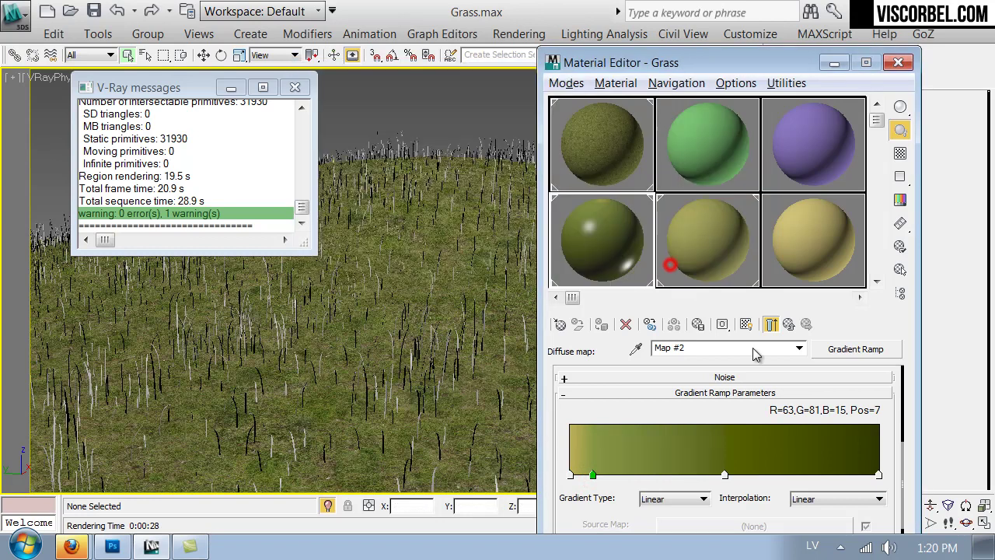
Set the middle flag to dark olive (36,46,1) and the Pos 0 flag to pale yellow (165,140,39)
double_click(723, 474)
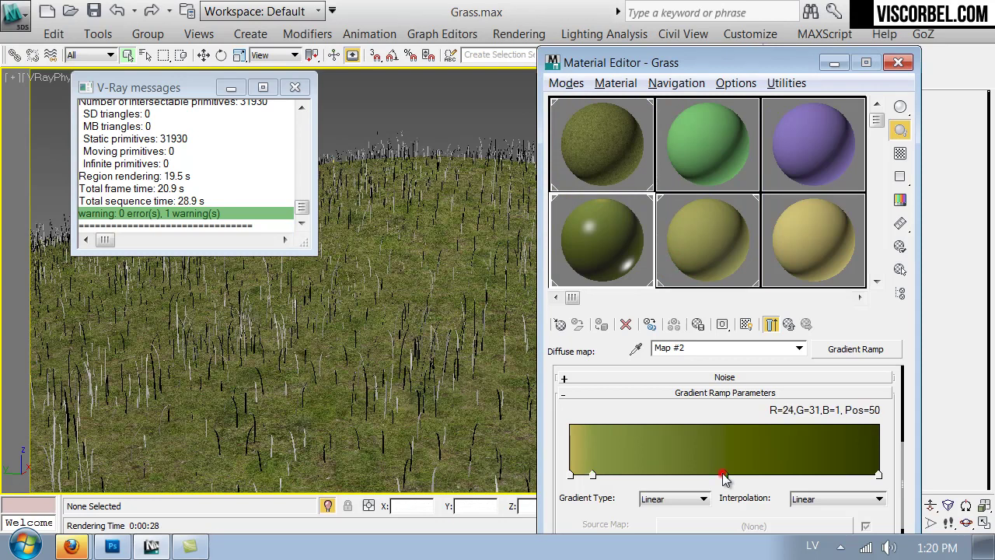
drag(576, 199, 583, 200)
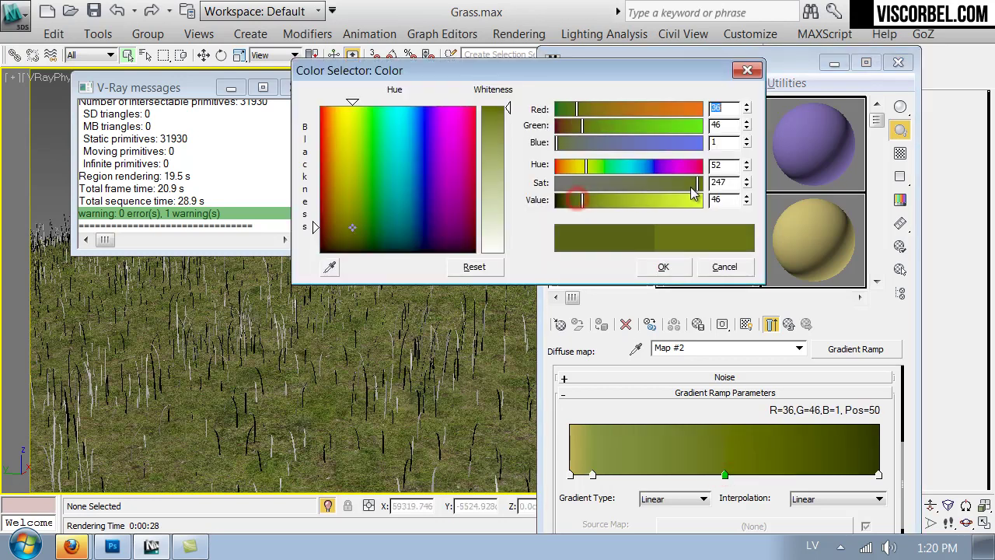
click(664, 266)
double_click(570, 474)
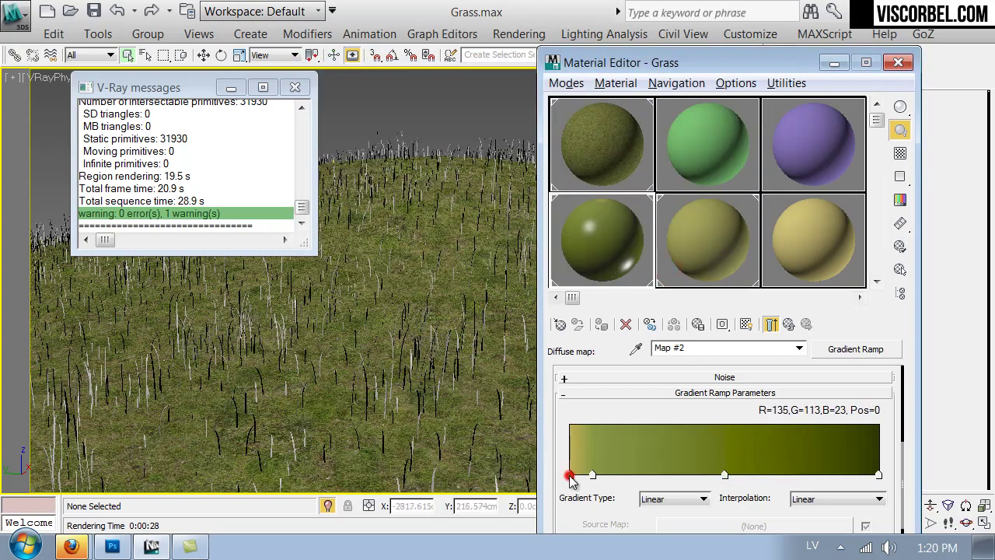
click(651, 199)
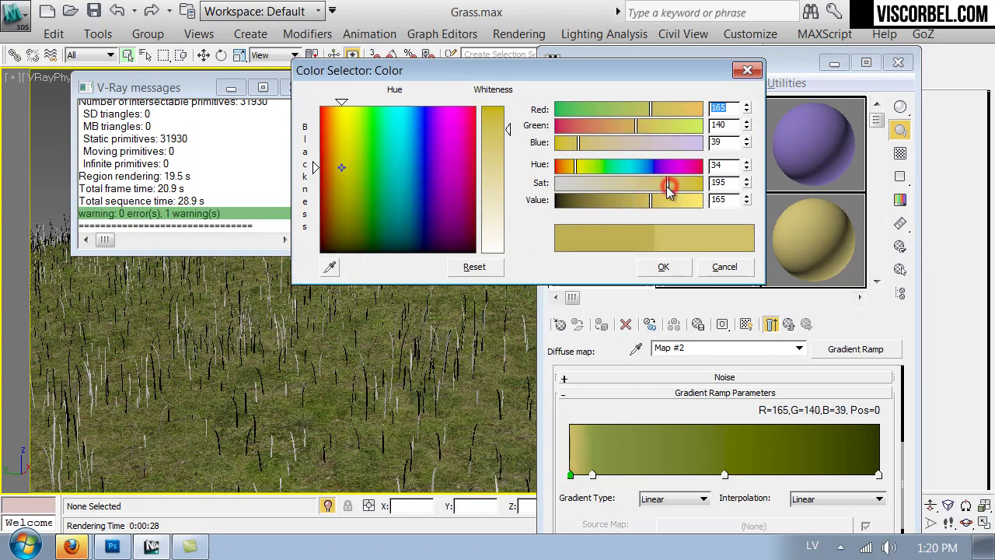
click(650, 270)
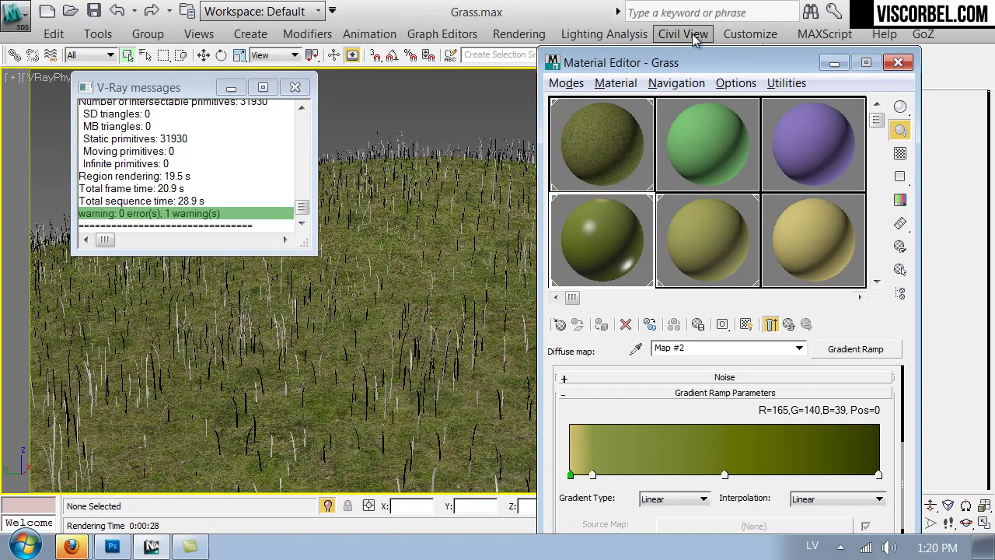
drag(688, 62, 688, 117)
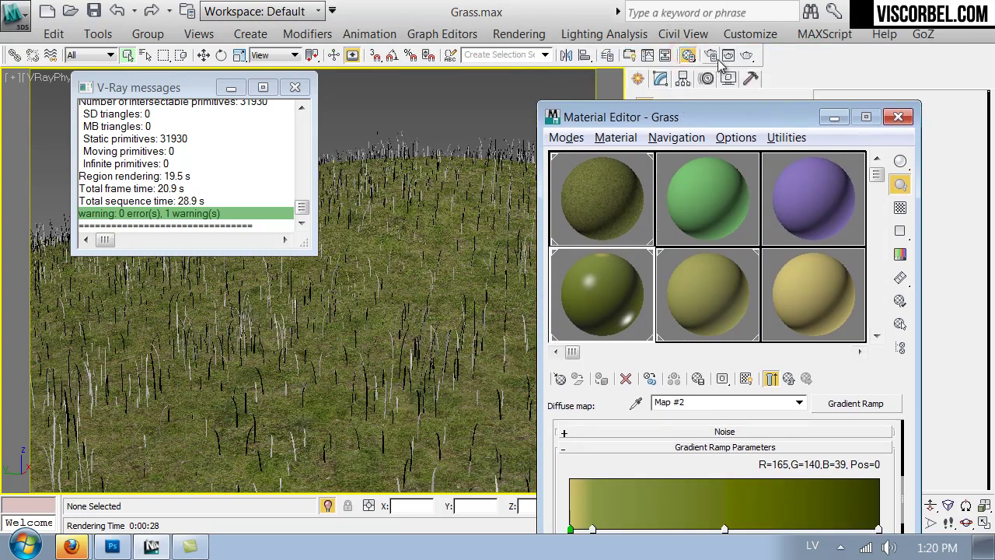
Reopen the last V-Ray frame buffer, render a lower-left grass region, and zoom in on it
click(710, 56)
click(347, 81)
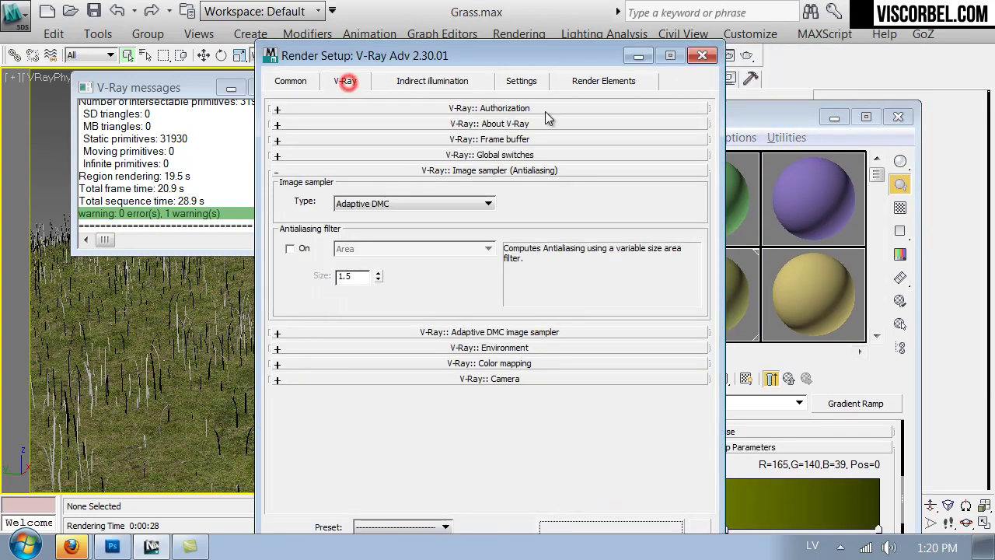
click(643, 164)
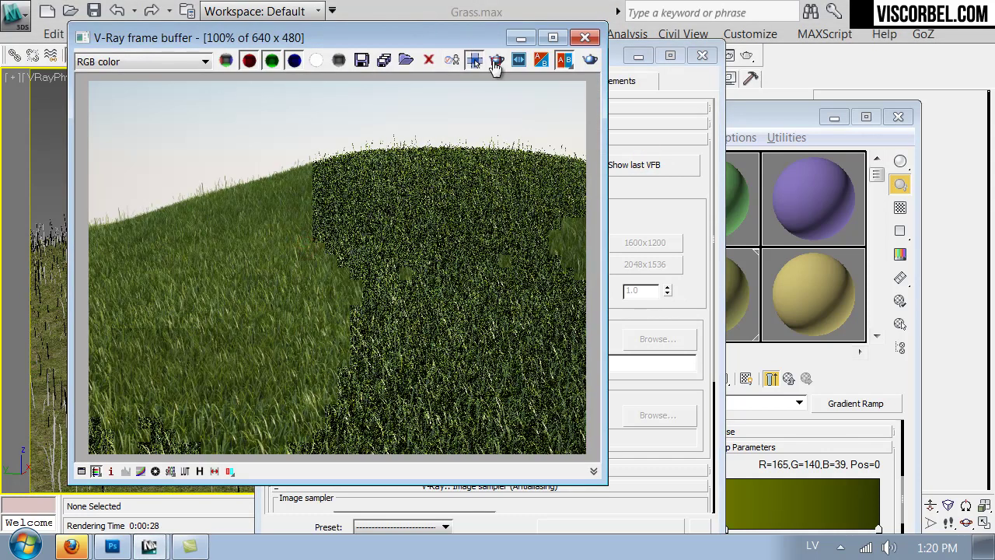
drag(111, 328, 287, 404)
click(590, 60)
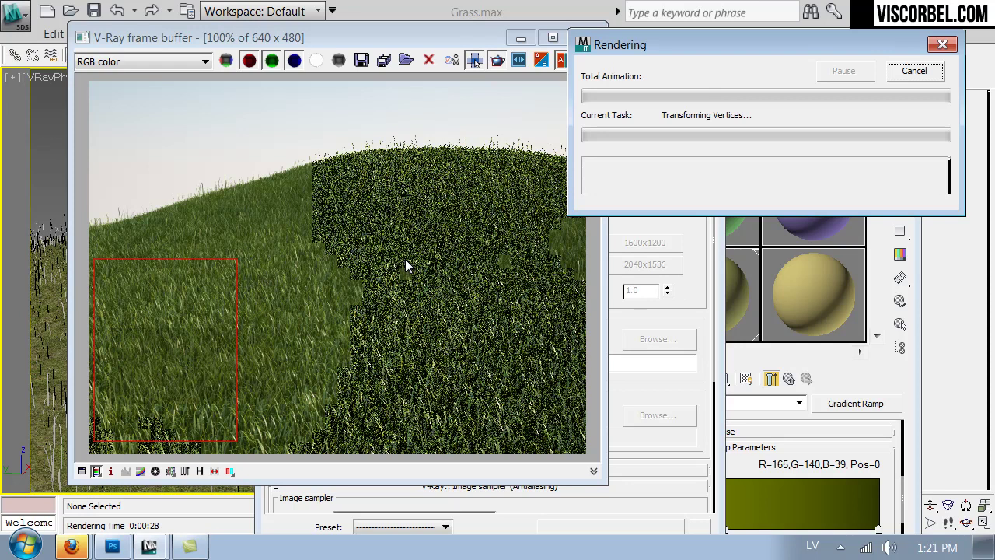
scroll(256, 329, up, 2)
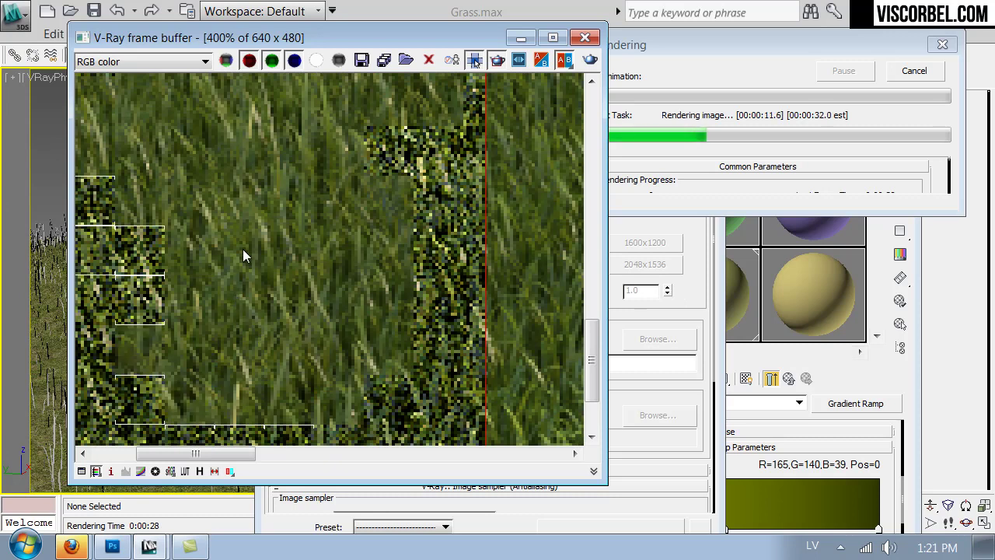
scroll(243, 248, down, 1)
middle_drag(249, 412, 276, 301)
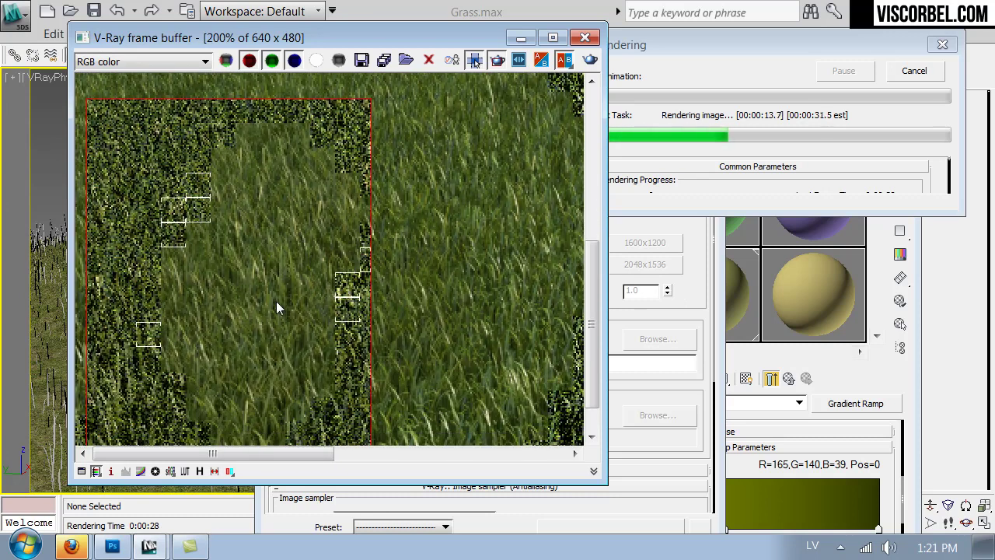
scroll(230, 350, down, 1)
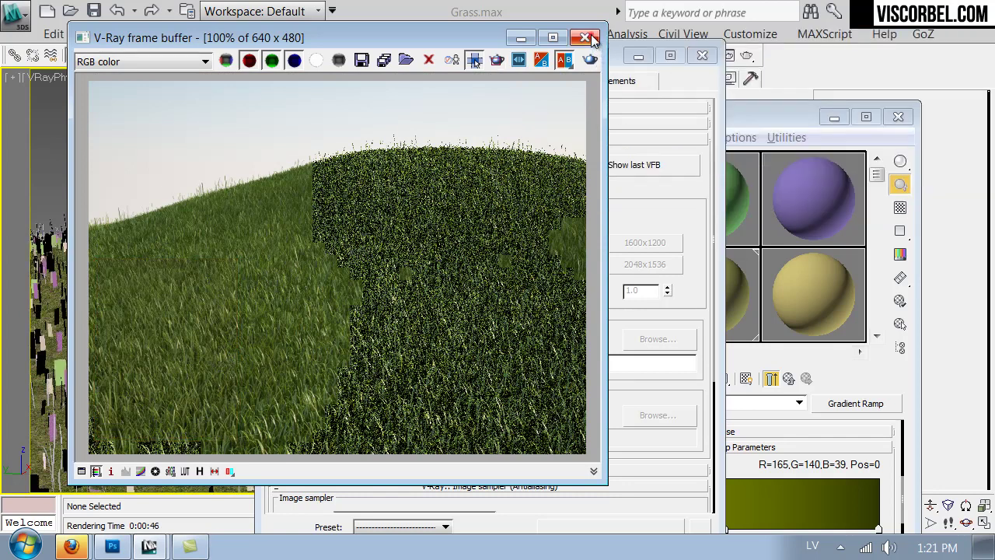
Close the frame buffer and Render Setup, then darken the Grass material's Reflect colour
click(584, 37)
click(700, 56)
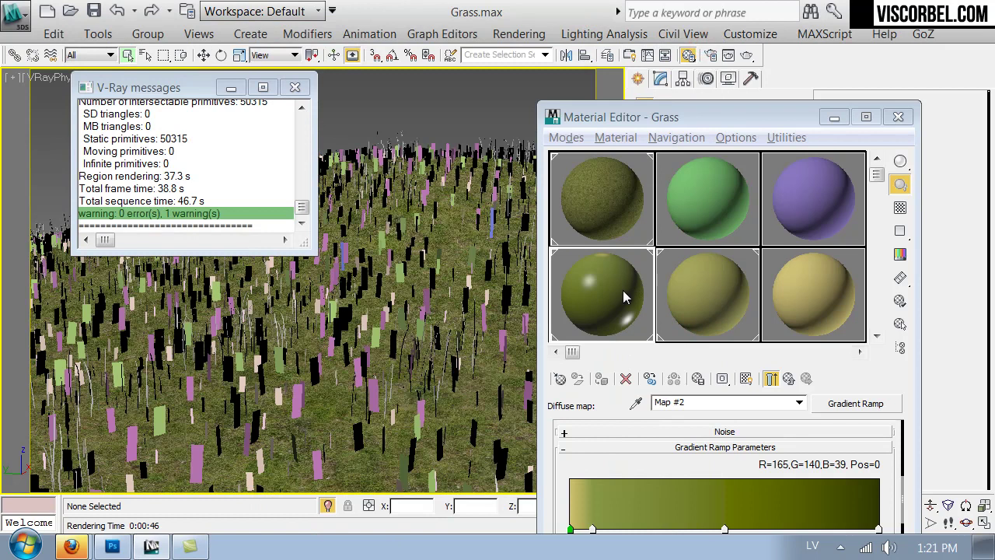
click(622, 290)
drag(719, 117, 700, 35)
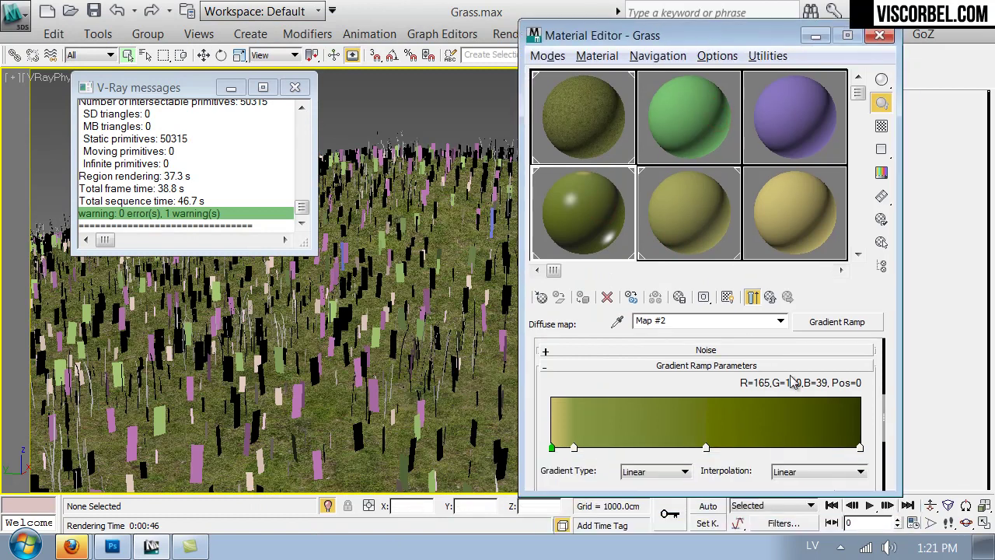
click(769, 297)
scroll(606, 437, down, 3)
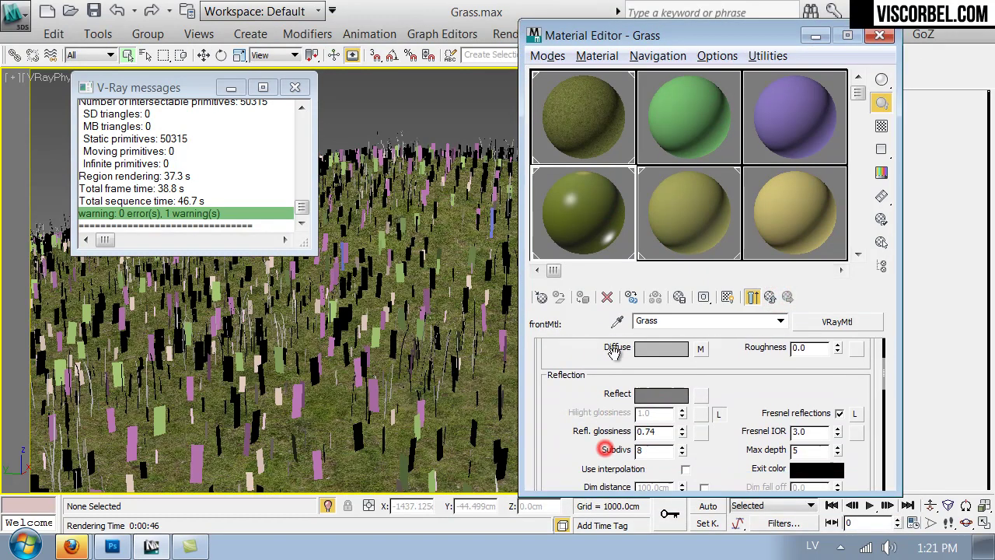
click(661, 394)
mouse_move(583, 210)
mouse_down()
mouse_move(575, 202)
mouse_move(572, 221)
mouse_up()
click(642, 269)
Return to the Grass front material and darken its Reflect colour further
click(769, 298)
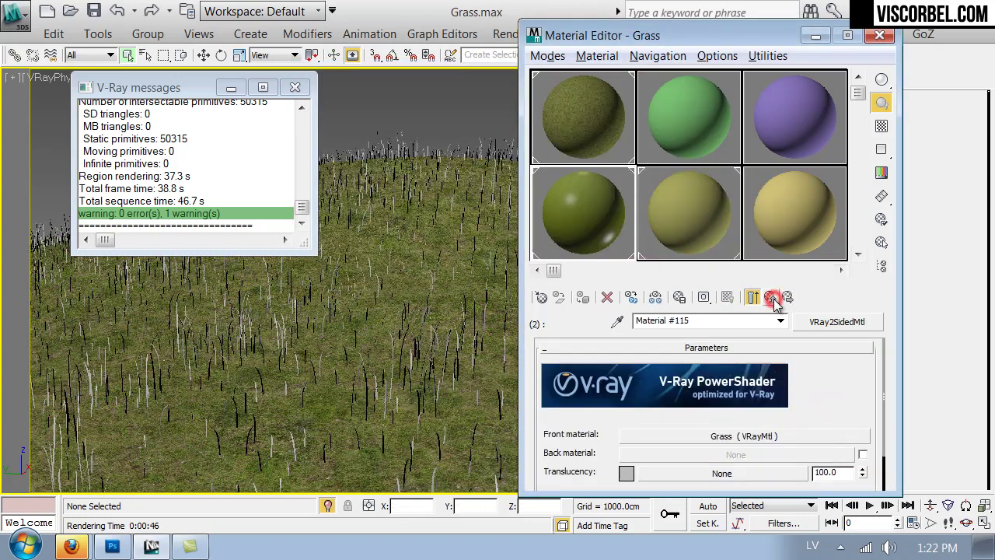
click(722, 433)
scroll(585, 404, up, 2)
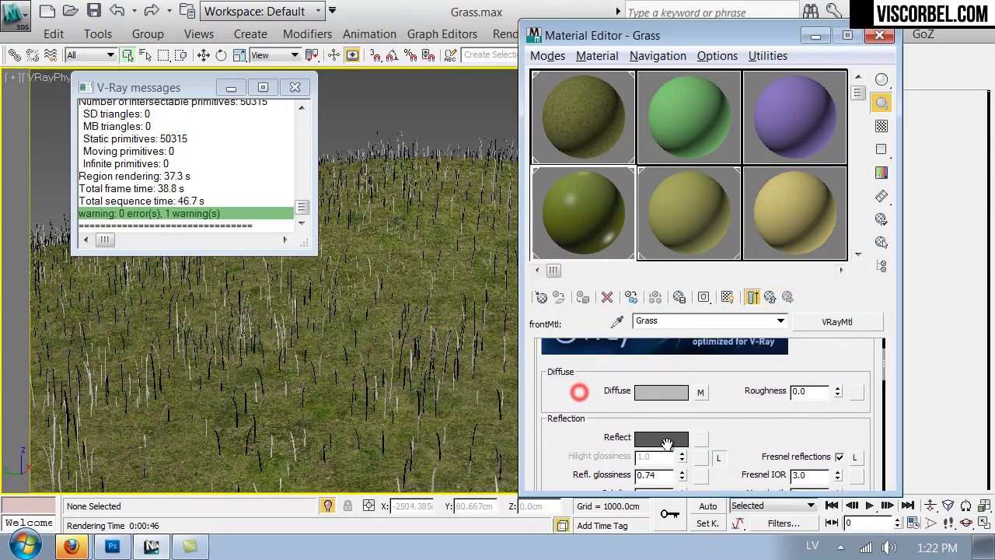
click(771, 298)
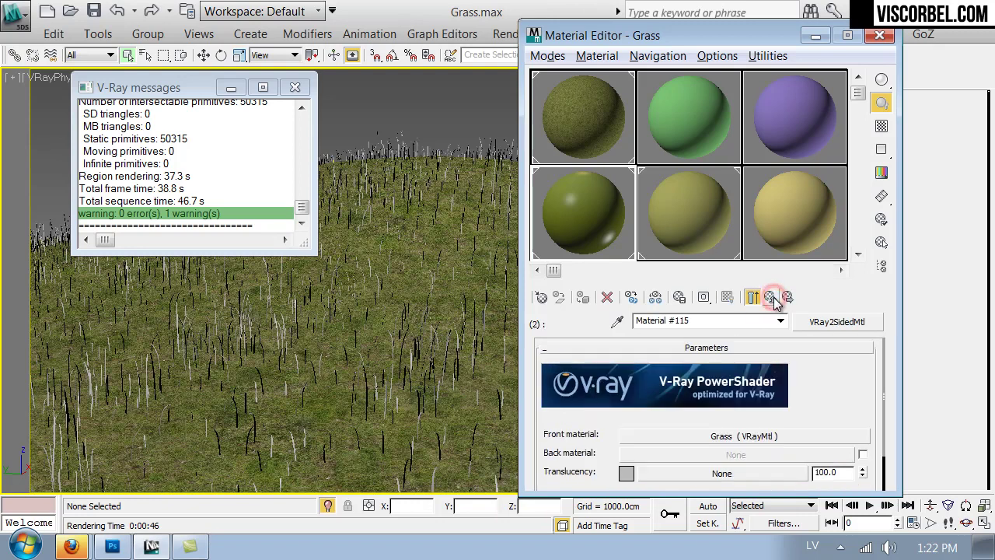
click(771, 298)
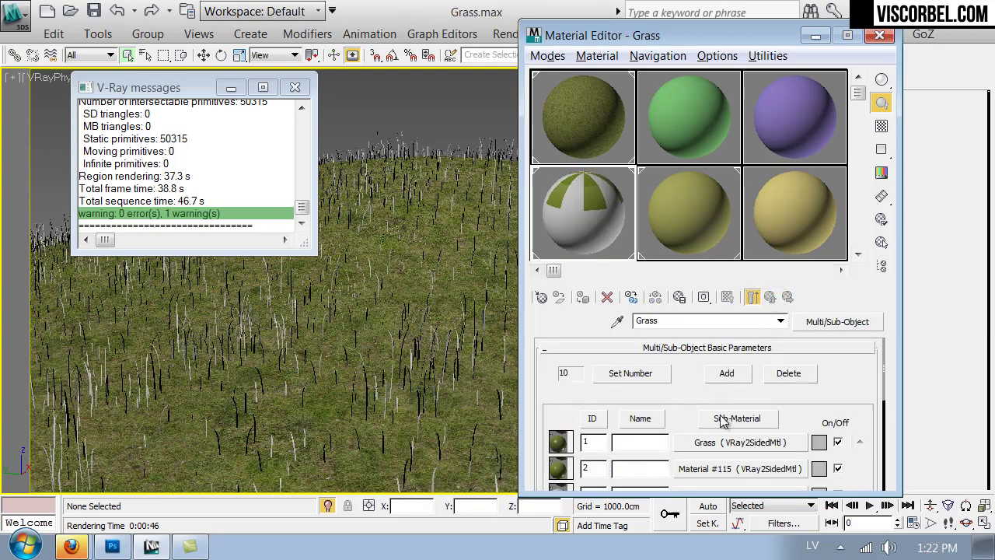
click(726, 442)
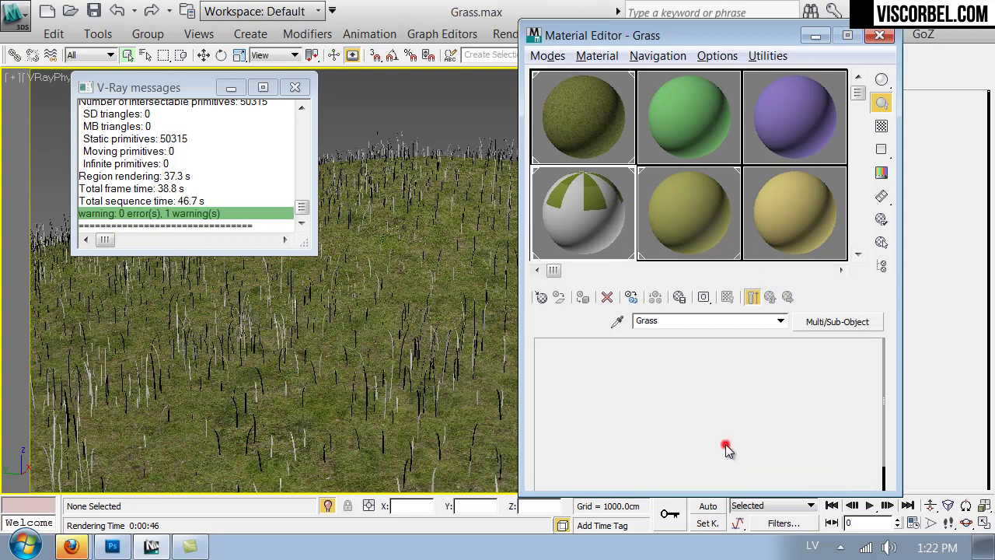
click(716, 430)
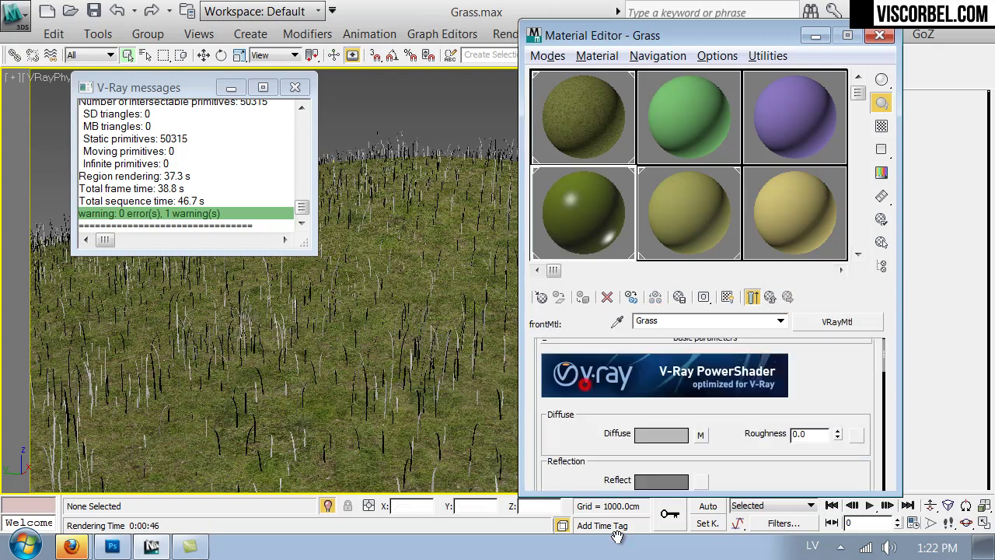
click(659, 481)
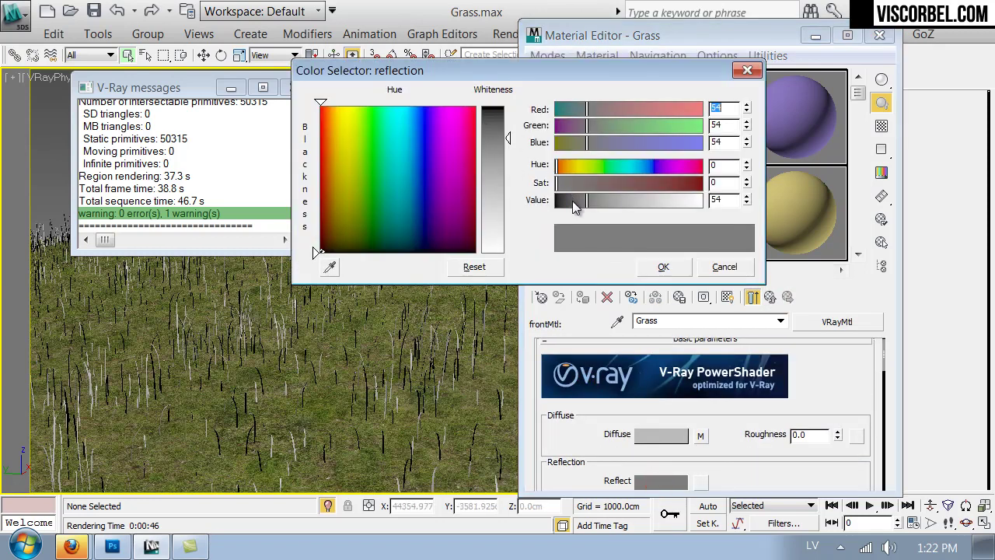
click(577, 200)
click(660, 266)
Lower the Grass Refl. glossiness to 0.69 and close the V-Ray messages log
scroll(738, 445, down, 3)
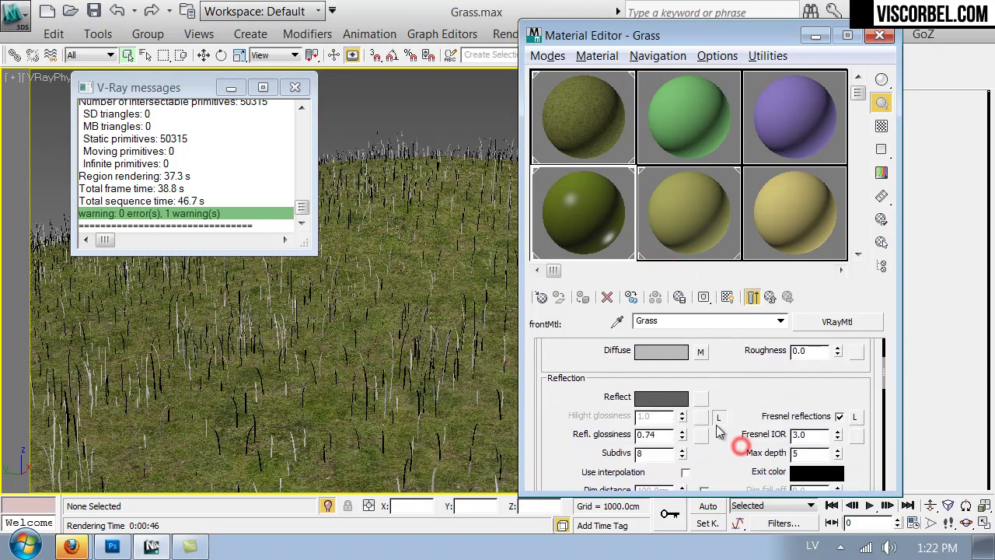
click(681, 436)
click(682, 439)
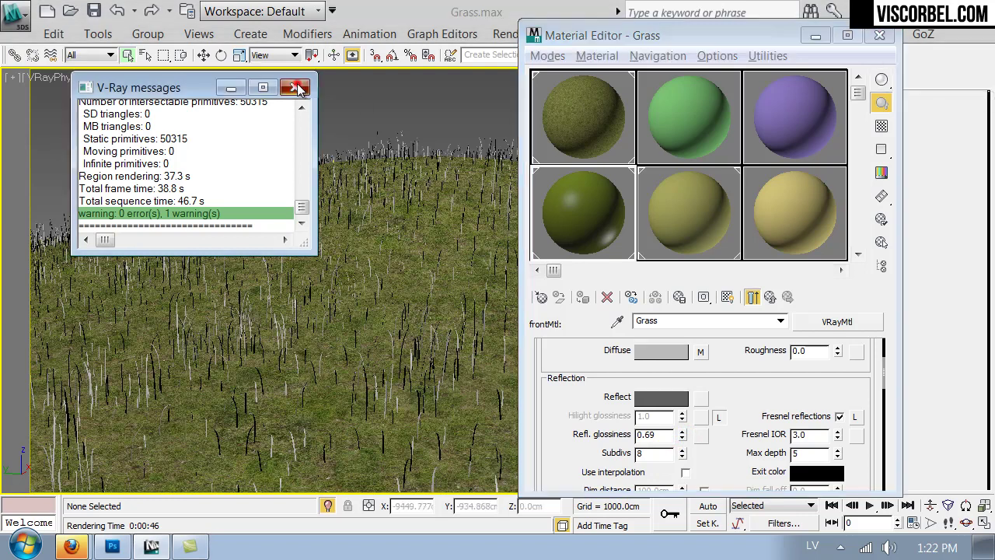
click(298, 88)
With Image Aspect locked, set the output width to 800 (800 × 600) and render again
click(879, 35)
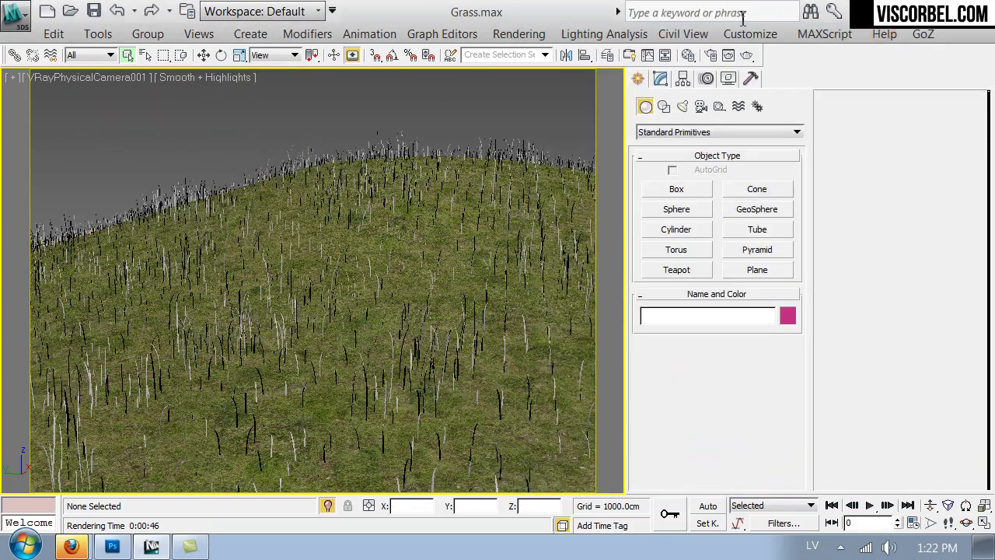
click(705, 61)
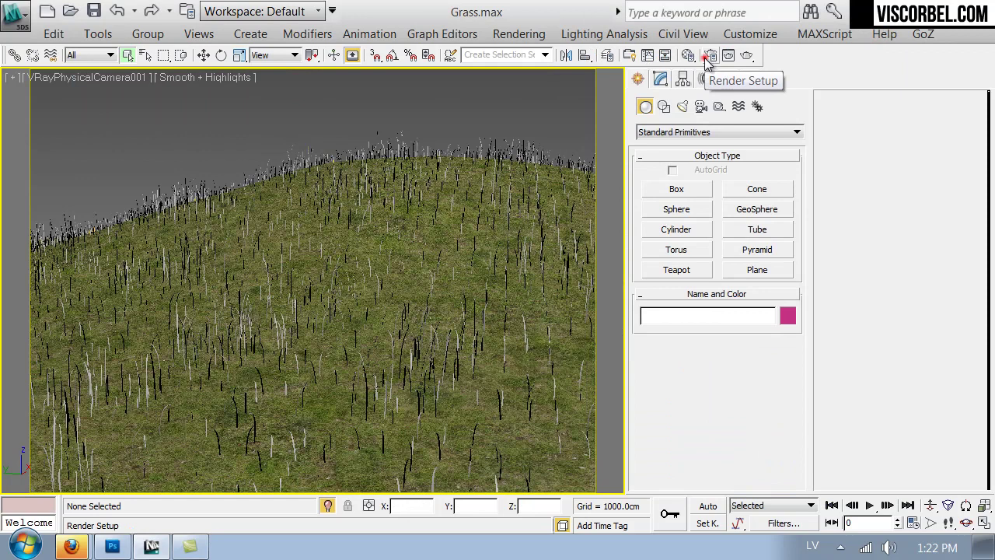
click(279, 78)
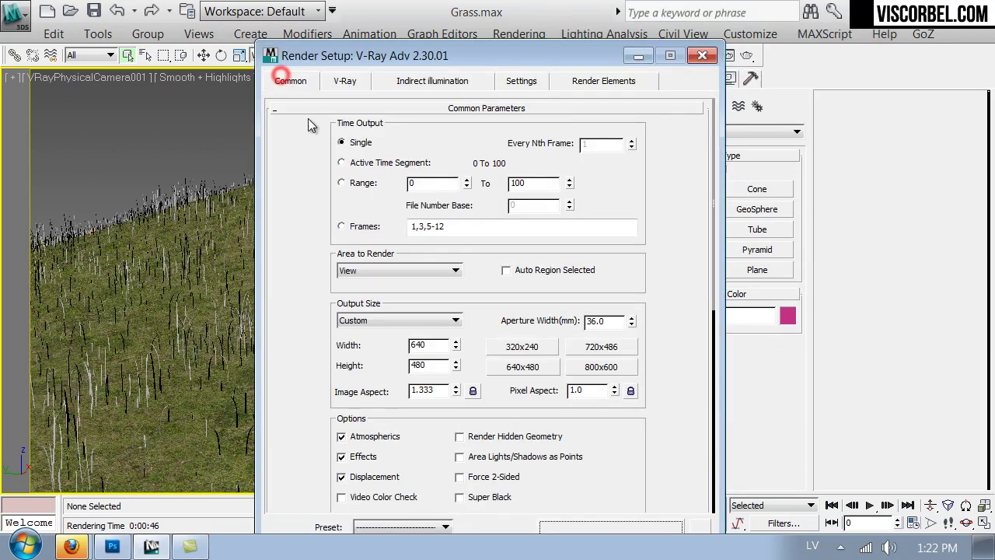
click(473, 390)
double_click(432, 348)
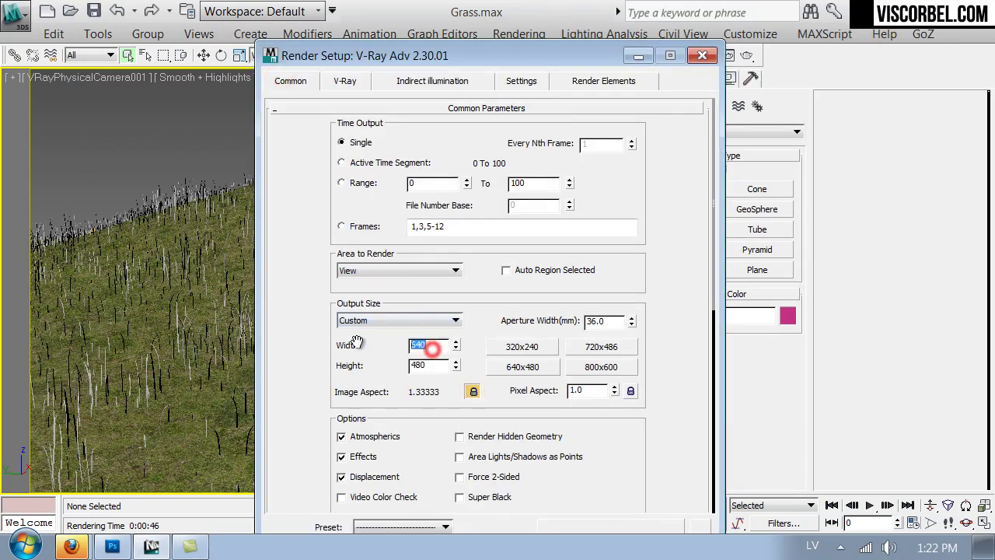
text(800)
key(Return)
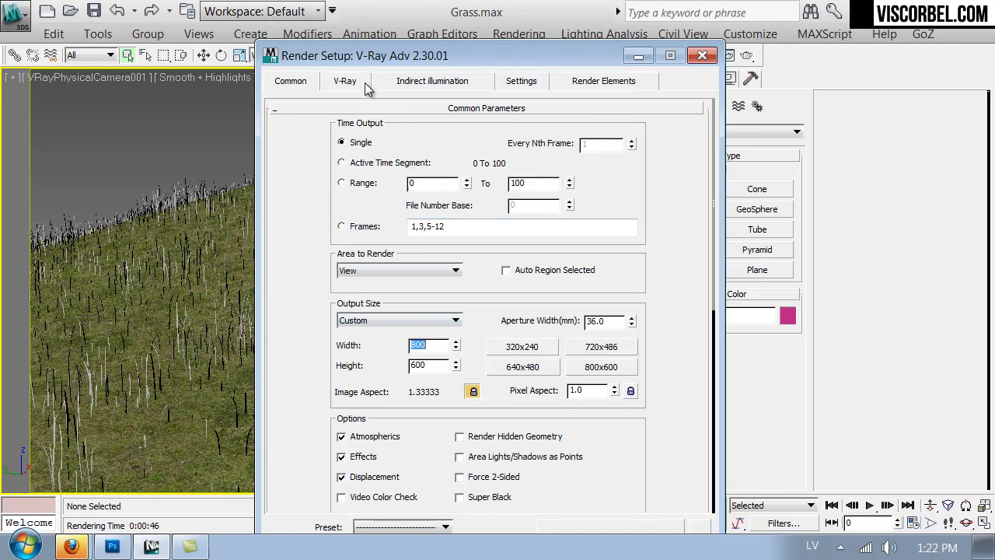
click(693, 57)
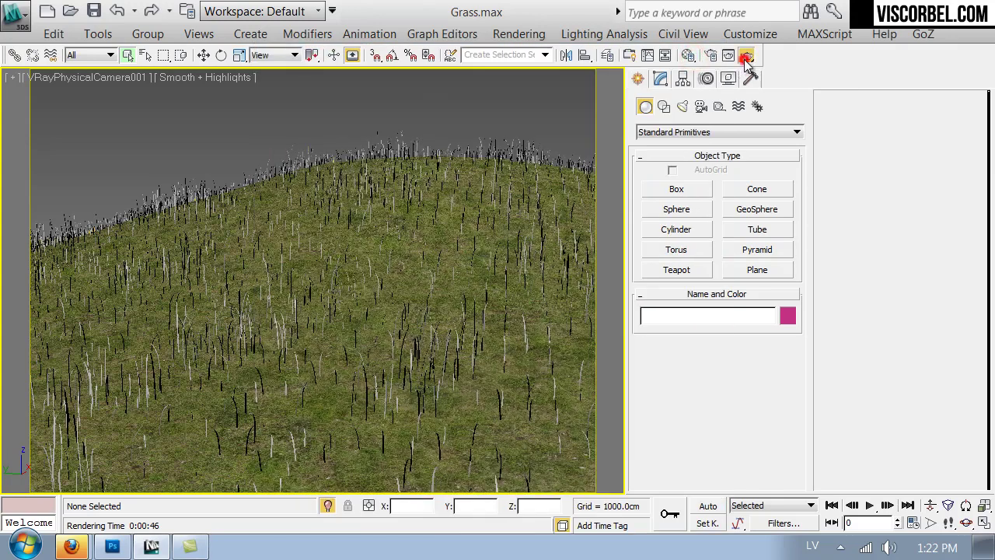
click(744, 57)
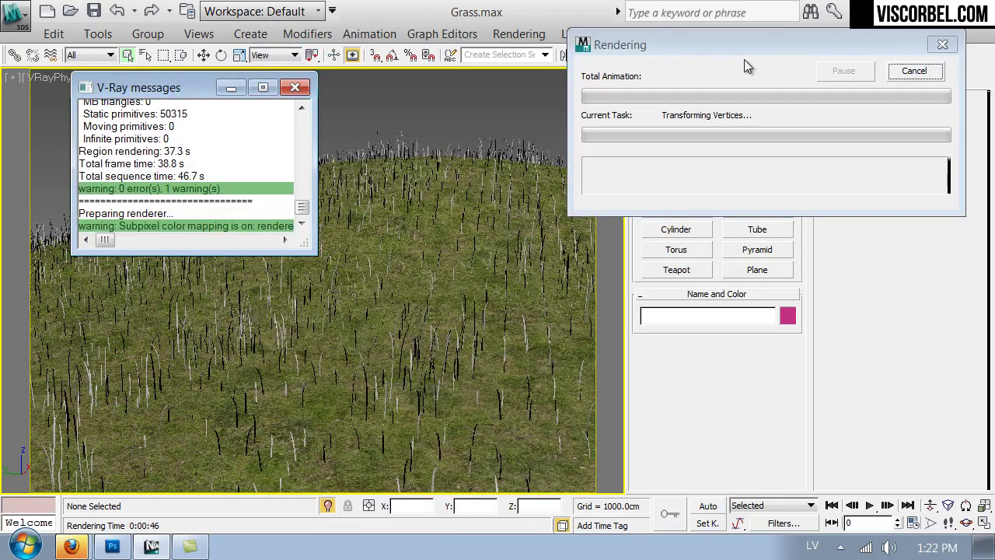